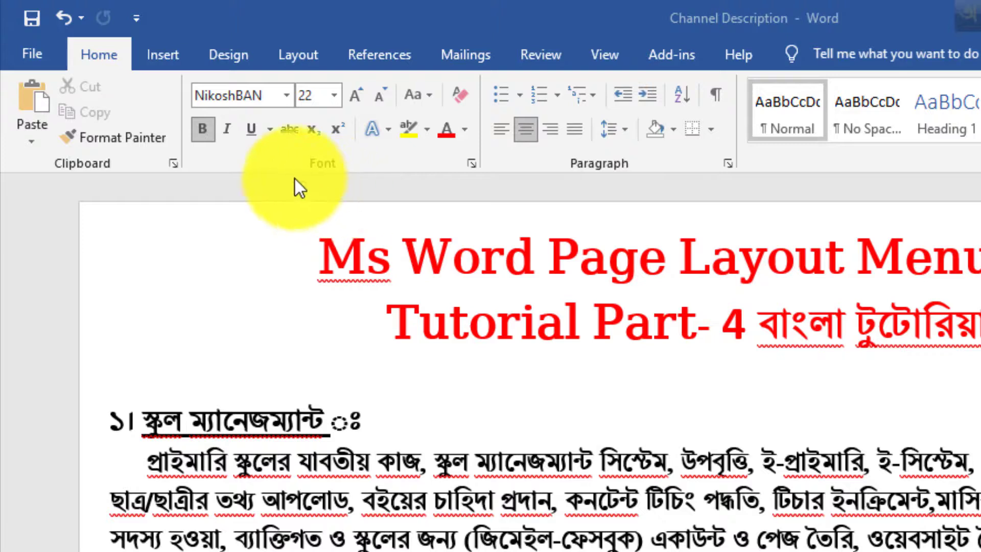
Step: Bring up the page layout commands for the document
click(238, 56)
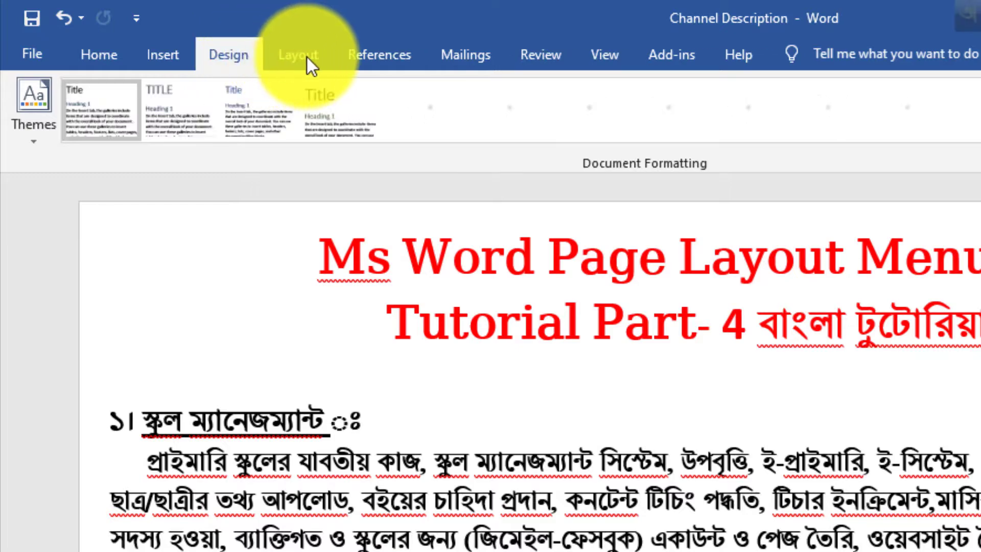
click(308, 57)
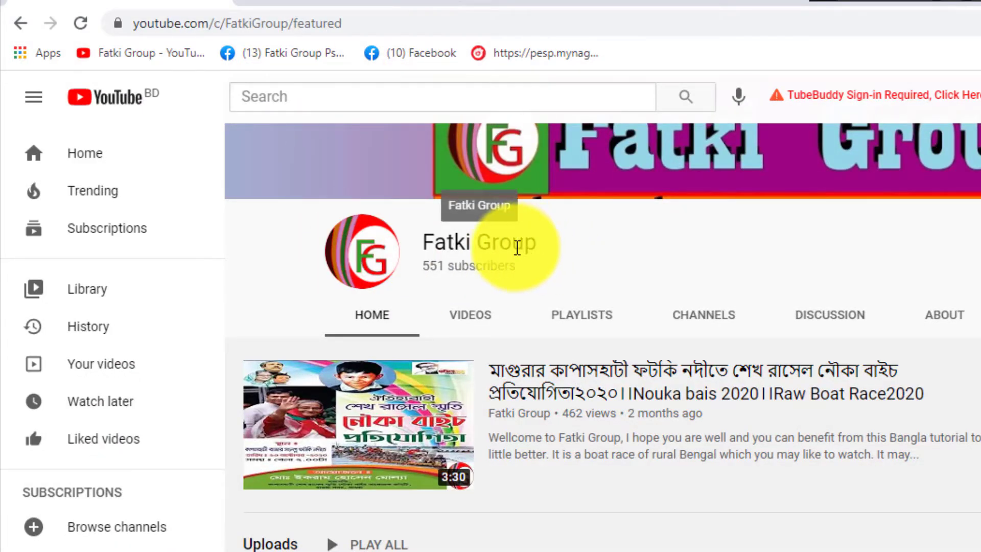
Step: Switch to the browser, look over the Fatki Group YouTube channel's home page and open its playlists
scroll(582, 386, down, 2)
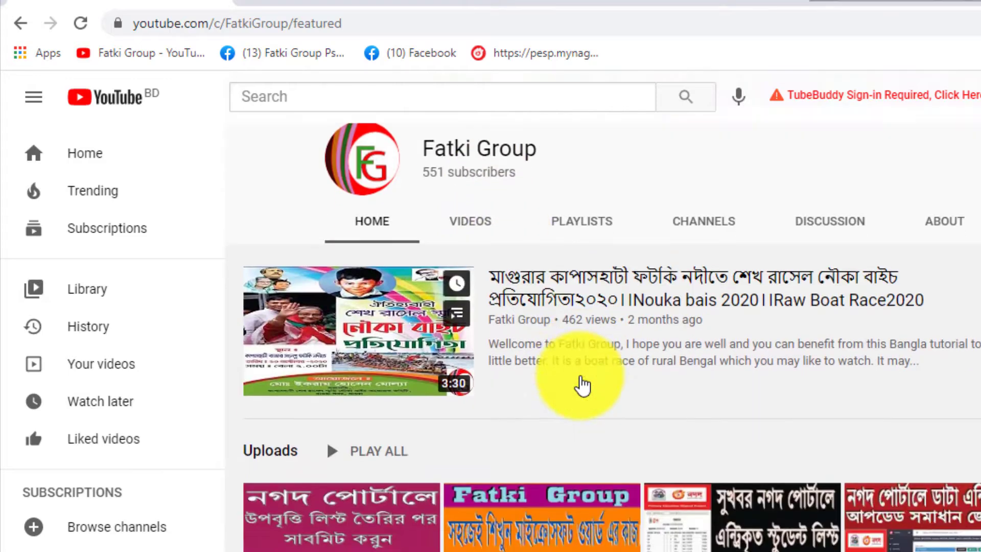
scroll(604, 368, down, 1)
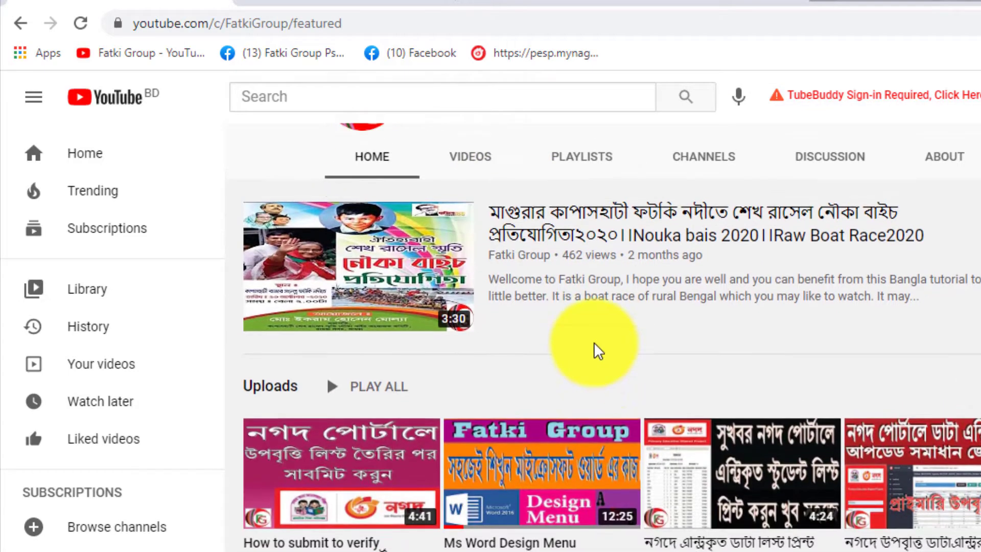
scroll(593, 343, up, 3)
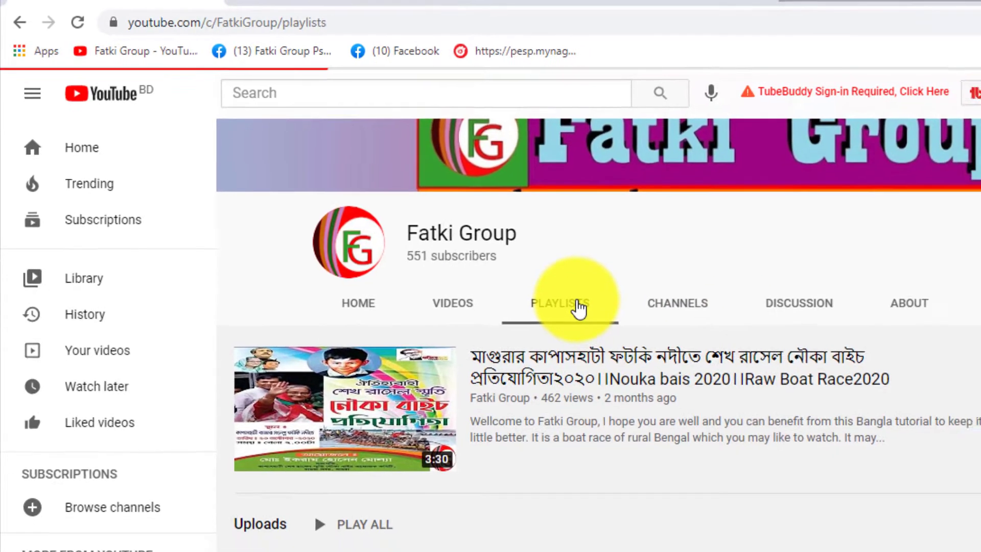
click(598, 317)
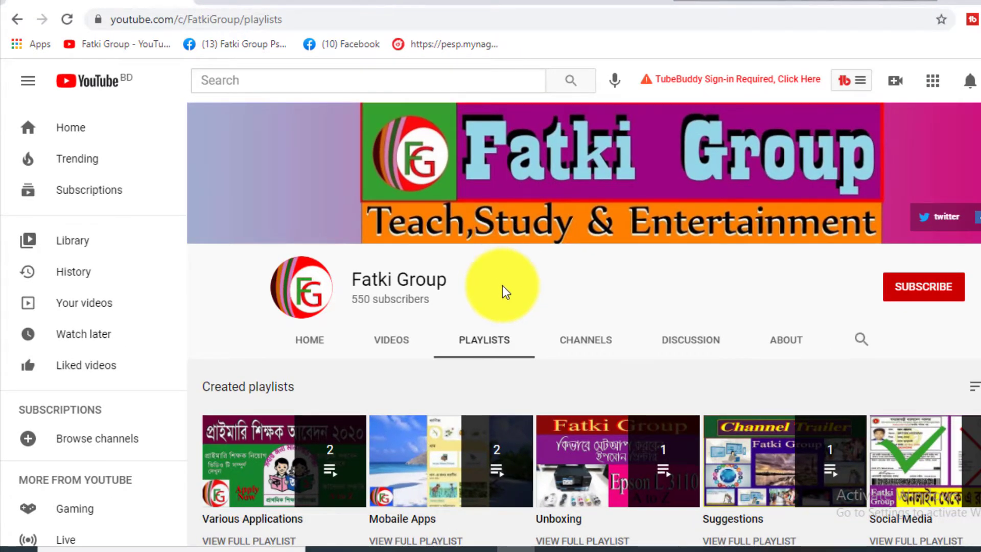
Step: Open the channel's Basic Computer playlist and pause its first video
scroll(501, 291, down, 3)
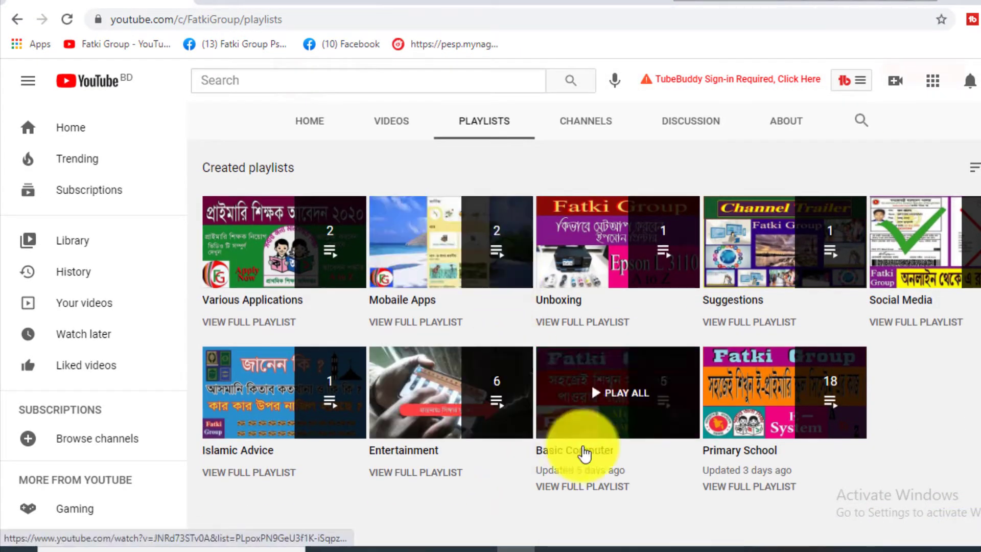
click(594, 423)
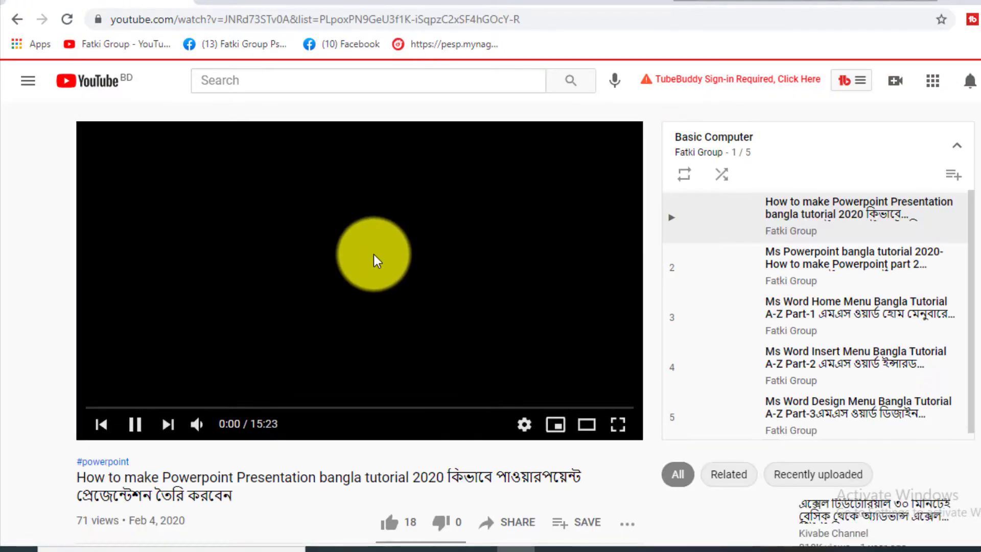
click(374, 252)
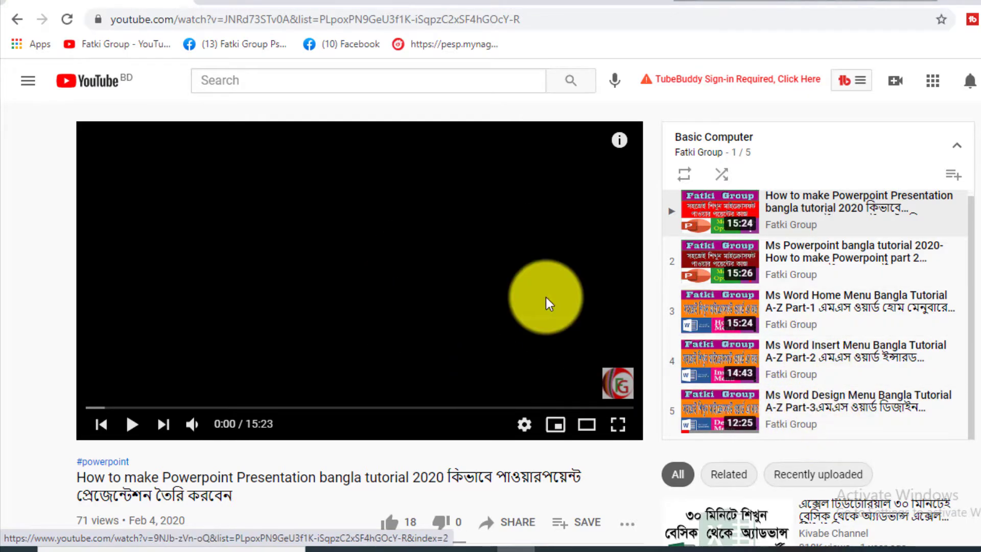
Step: Open the Fatki Group Facebook page and look through its page details and posts
click(247, 6)
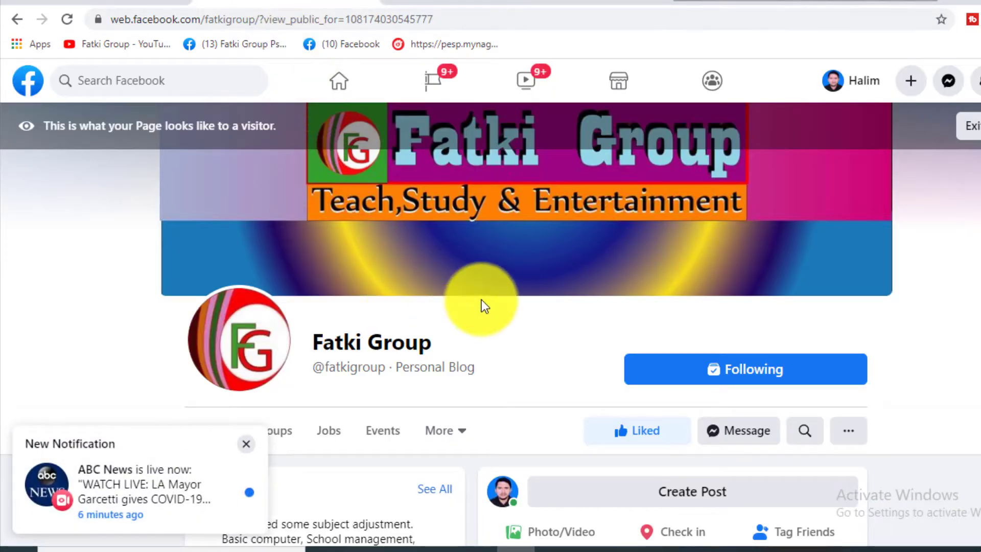
scroll(482, 305, down, 2)
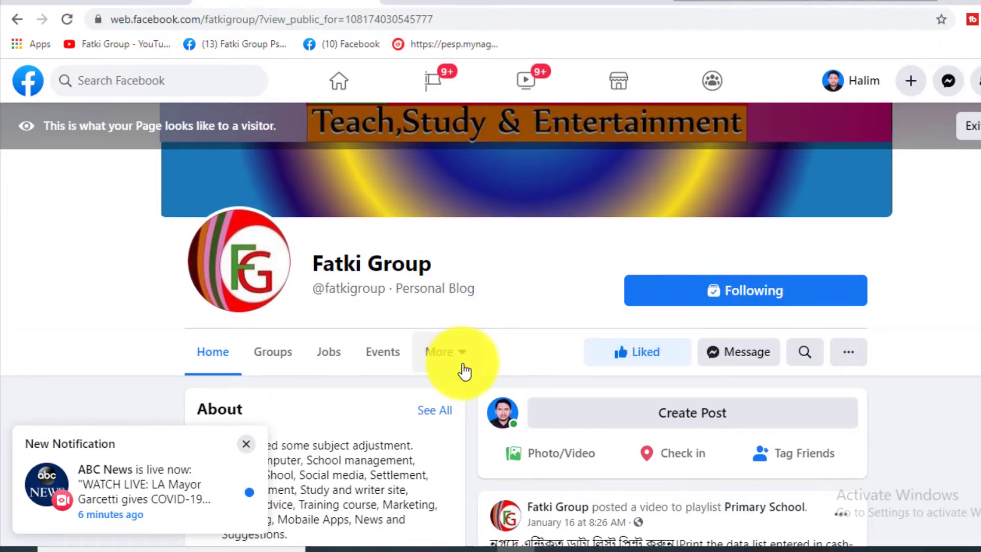
scroll(634, 351, down, 10)
scroll(636, 357, up, 6)
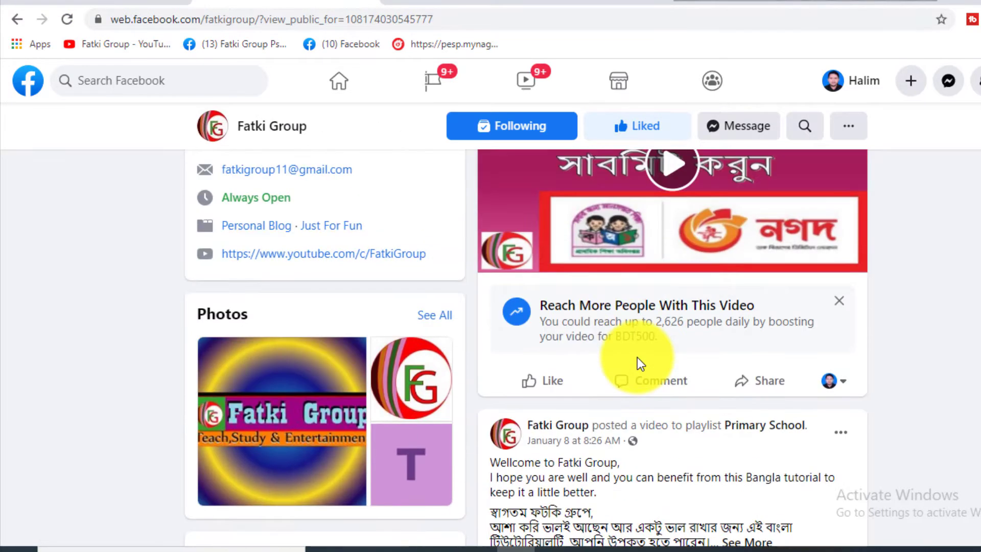
scroll(637, 357, down, 5)
scroll(638, 360, up, 2)
scroll(639, 365, up, 10)
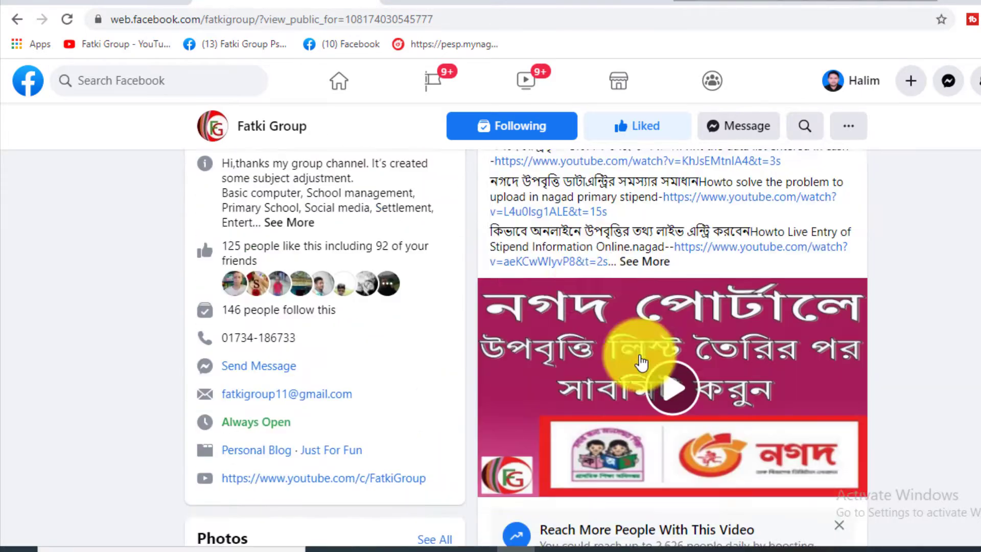
Step: Subscribe to the Fatki Group YouTube channel and set its notifications to All
click(118, 1)
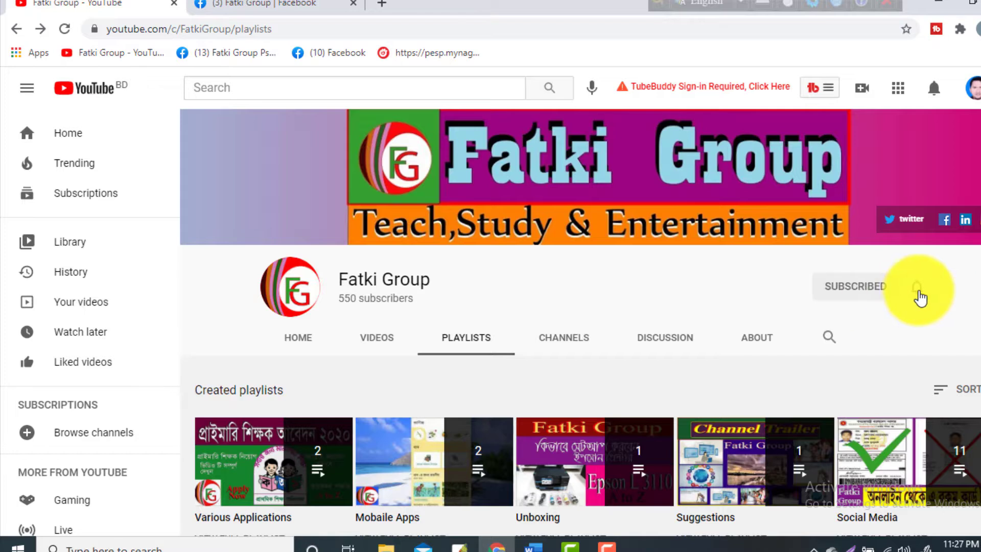
click(918, 294)
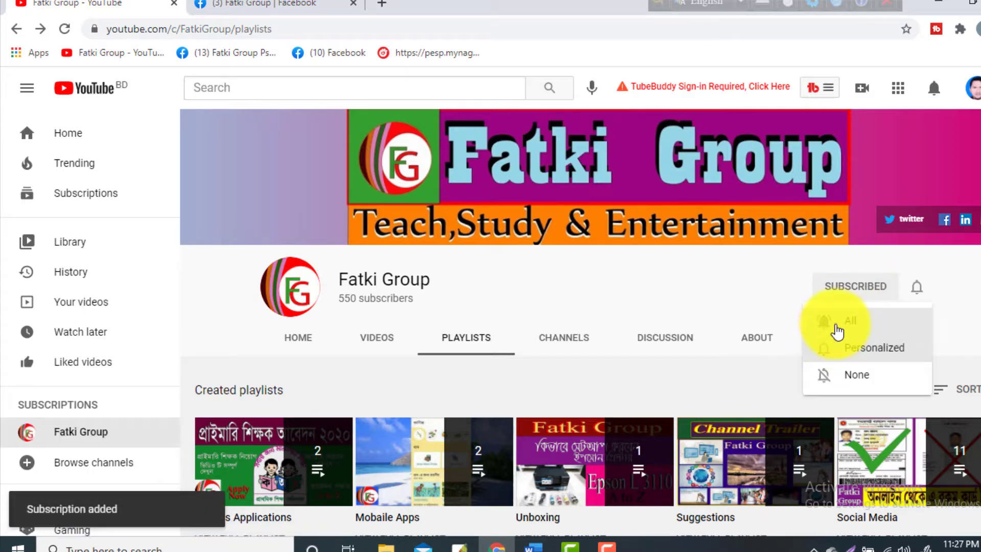
click(834, 328)
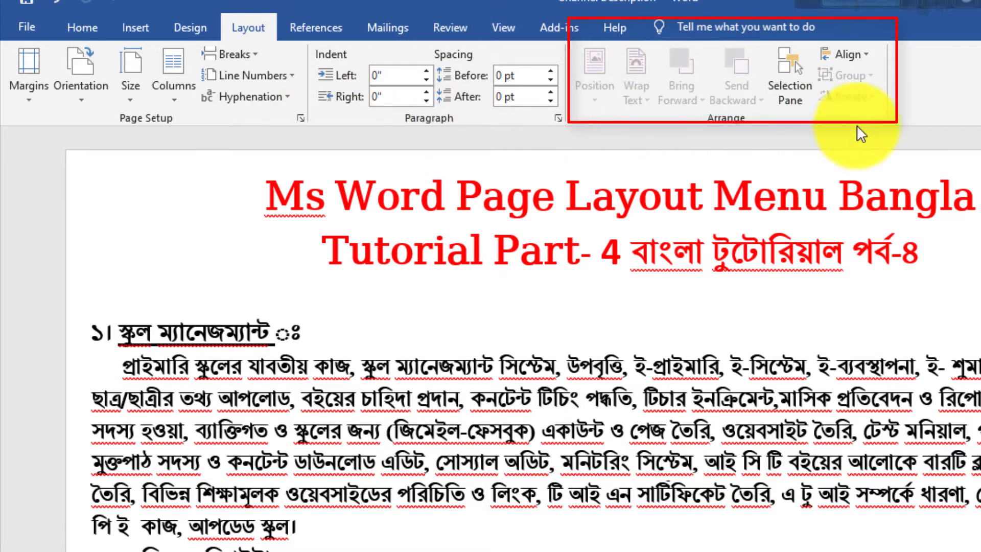
Step: Switch to Word, view the preset page margins and examine how the text fills the page down to the last item
click(30, 79)
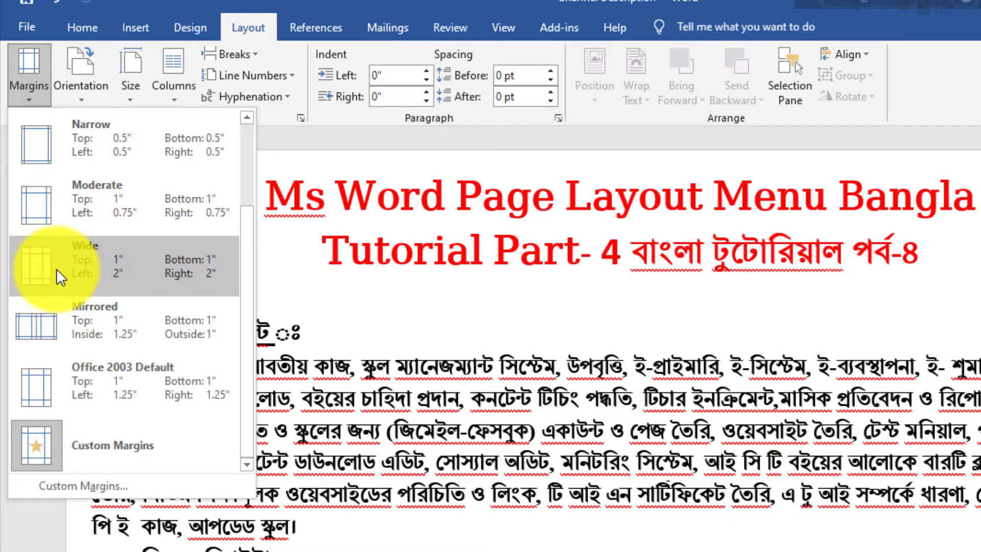
click(216, 268)
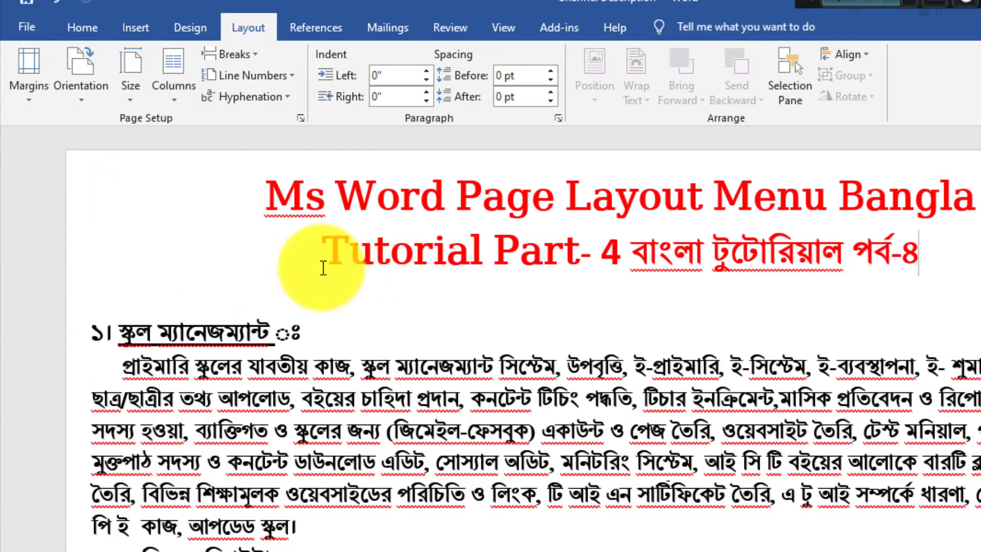
scroll(323, 267, down, 3)
scroll(324, 267, up, 3)
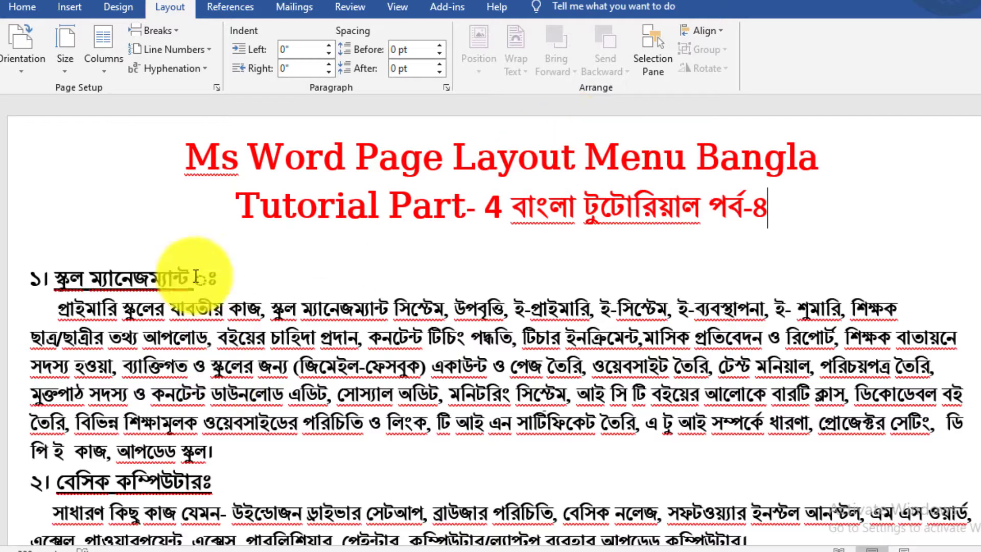
scroll(941, 332, down, 4)
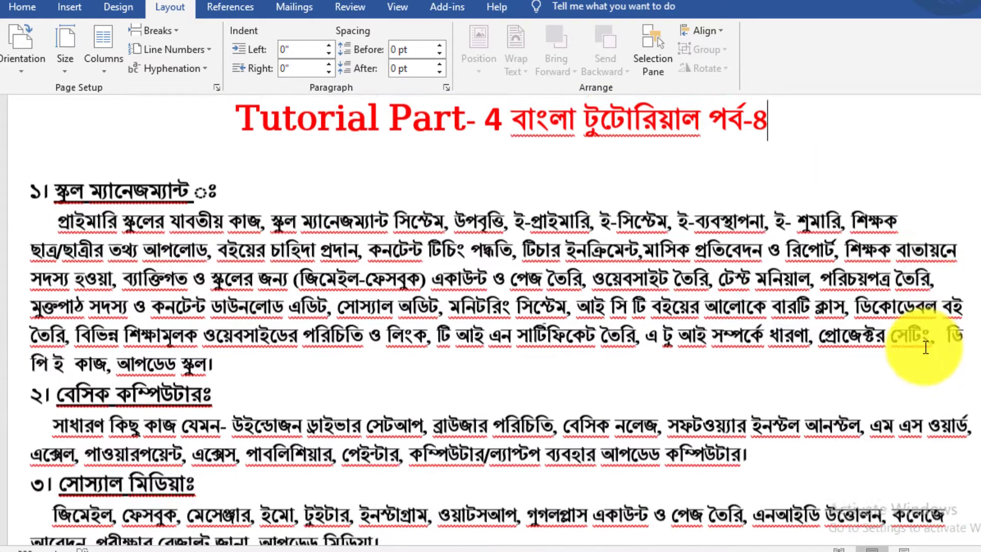
scroll(960, 284, down, 6)
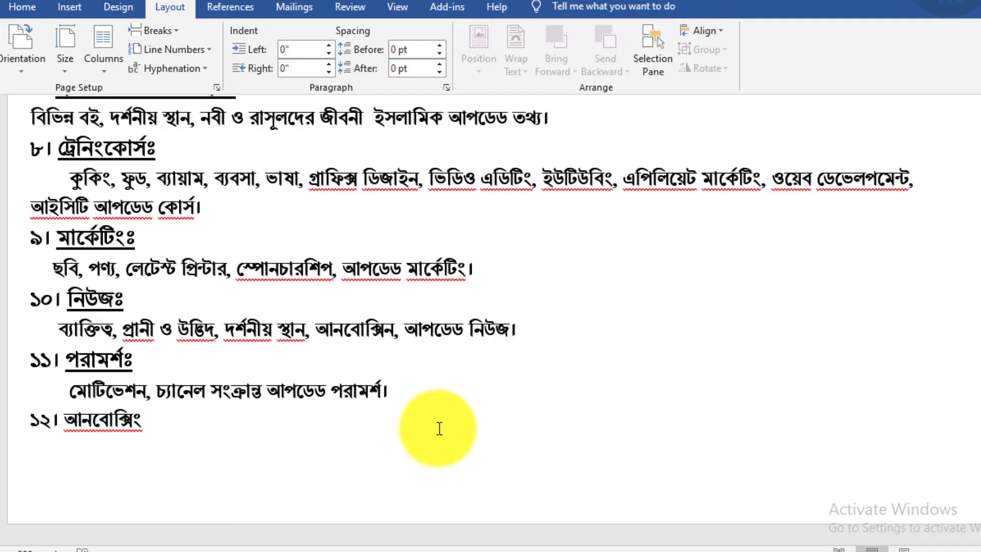
scroll(440, 428, up, 10)
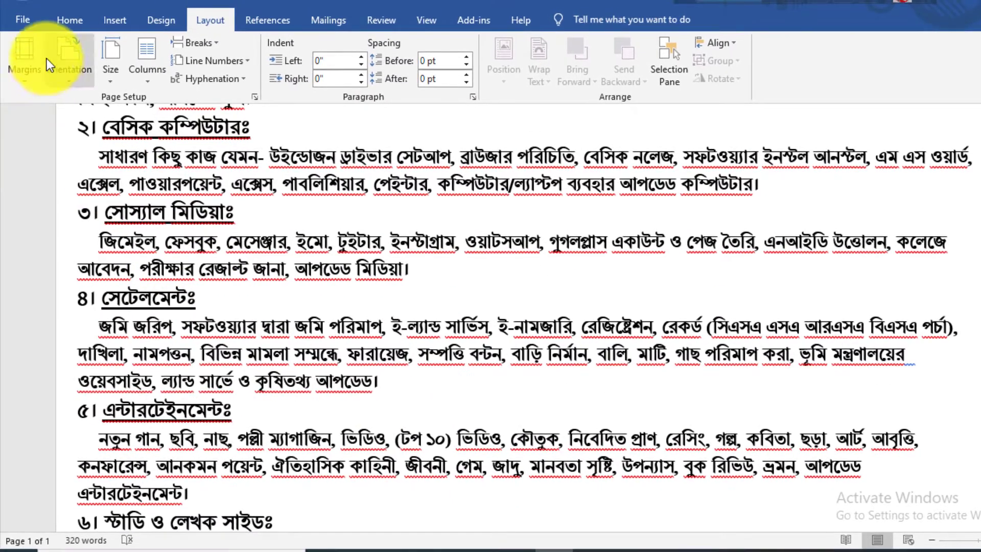
Step: Open the custom margin settings and set the top margin to 1" and the left margin to 0.9"
click(28, 52)
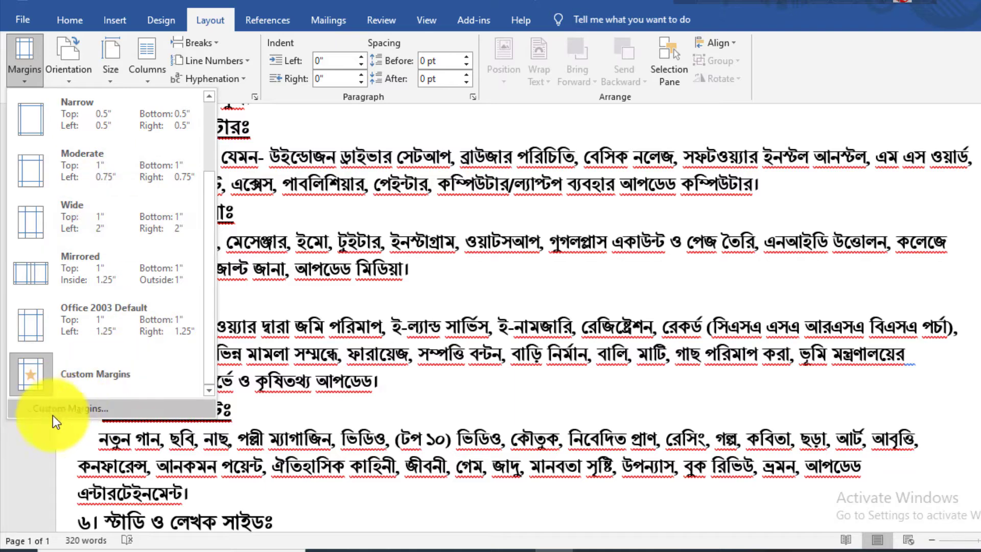
click(87, 410)
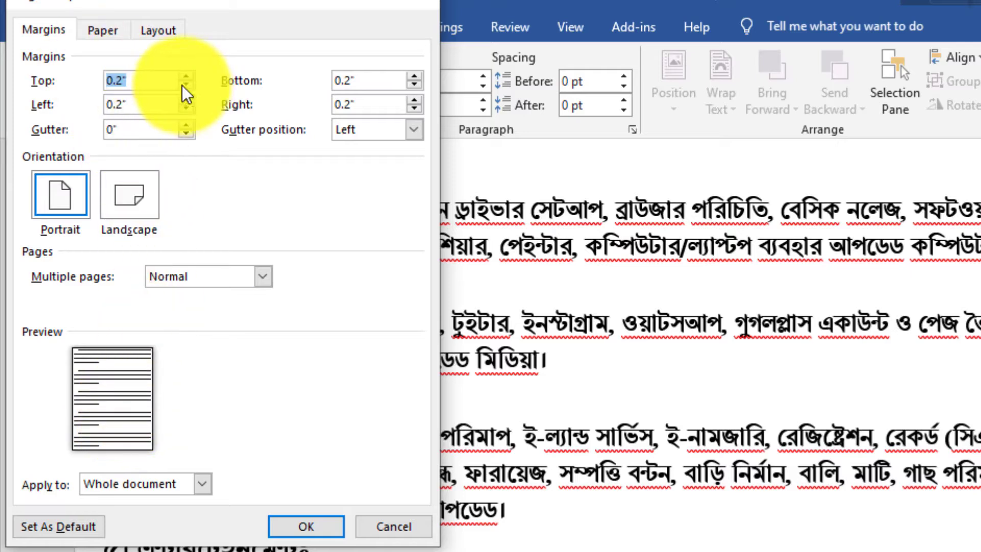
drag(187, 76, 187, 76)
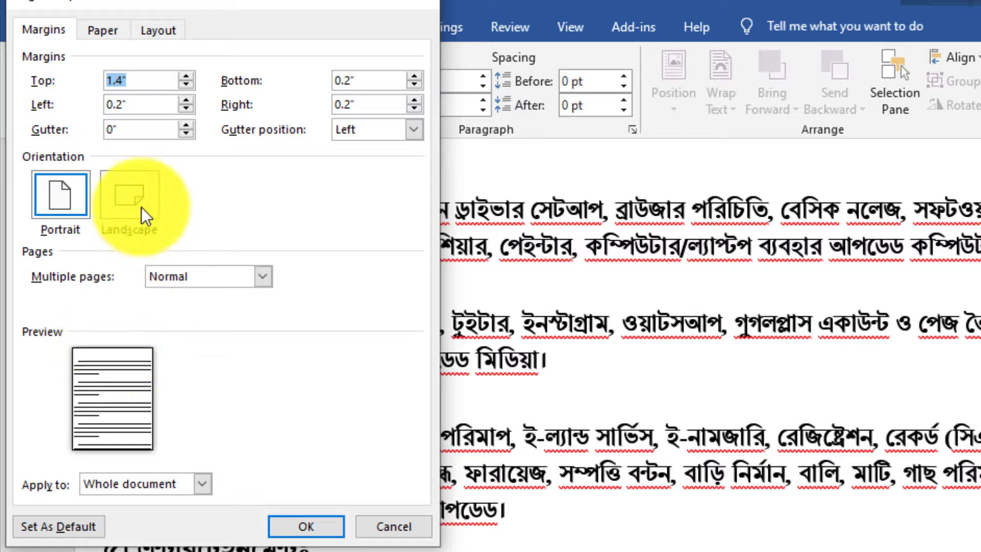
click(186, 85)
click(186, 85)
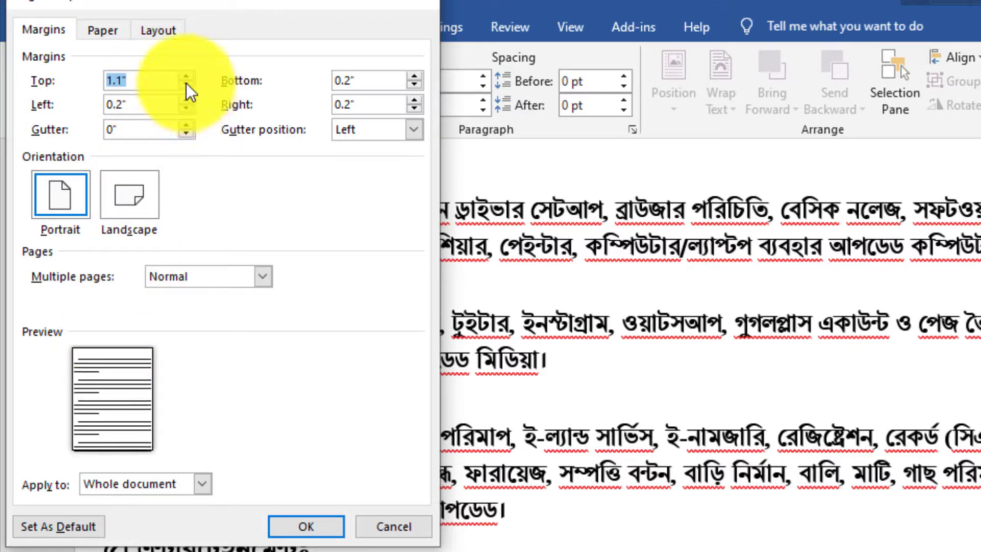
click(187, 85)
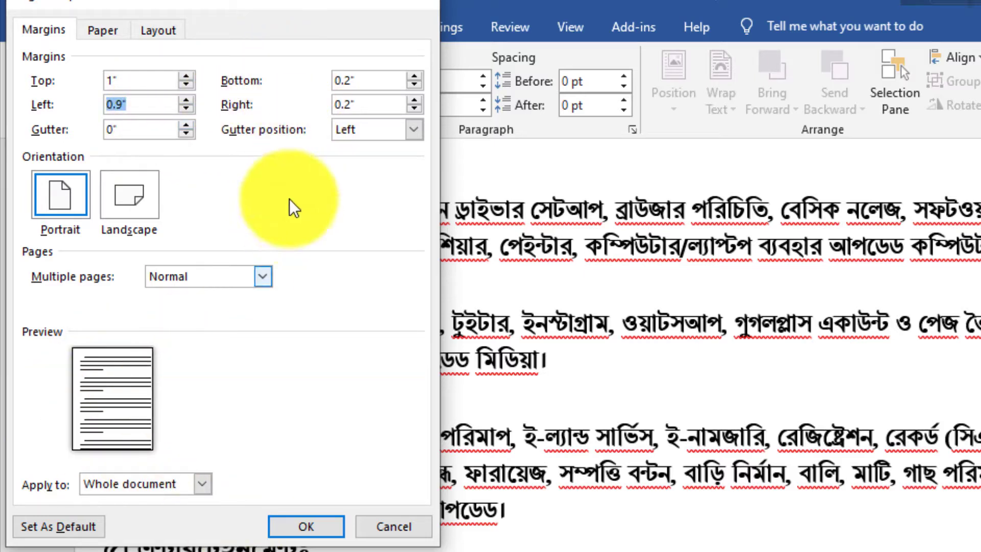
Step: Set the bottom margin to 1.3" and the right margin to 1.5", and apply the margins to the whole document
click(416, 77)
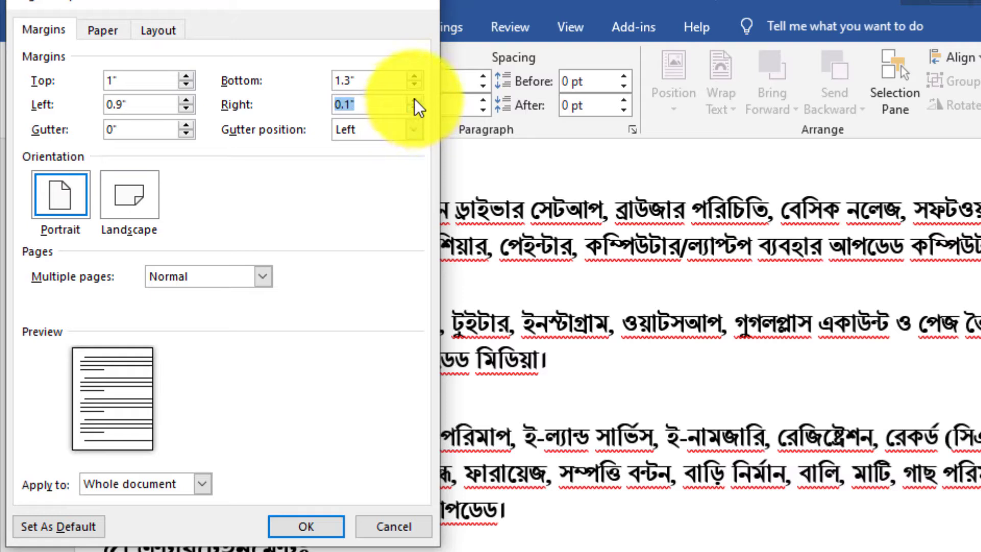
click(415, 100)
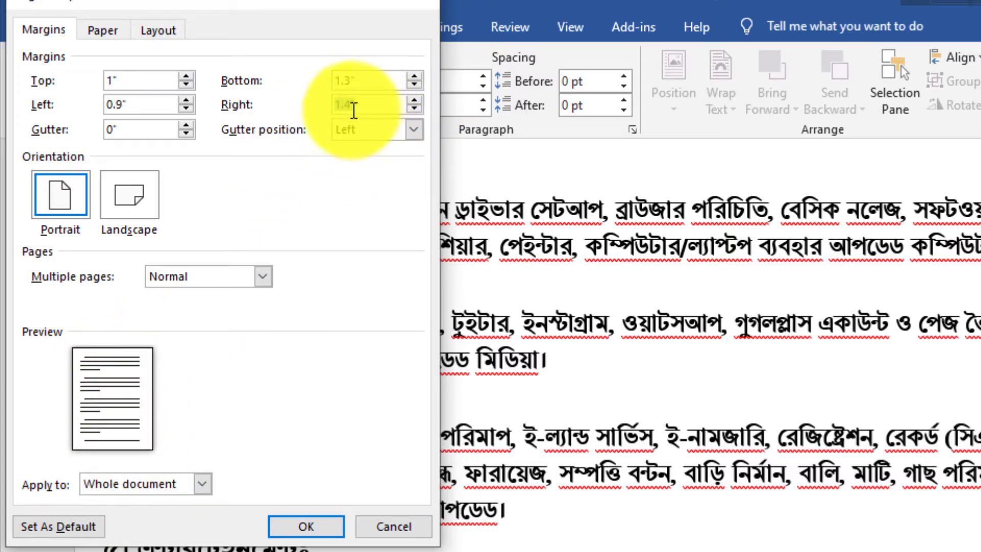
click(415, 100)
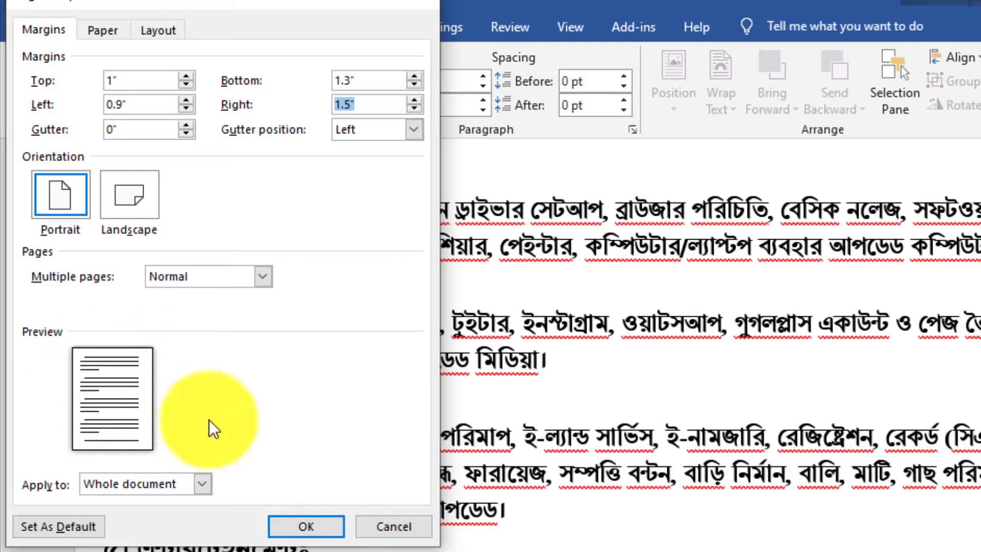
click(302, 529)
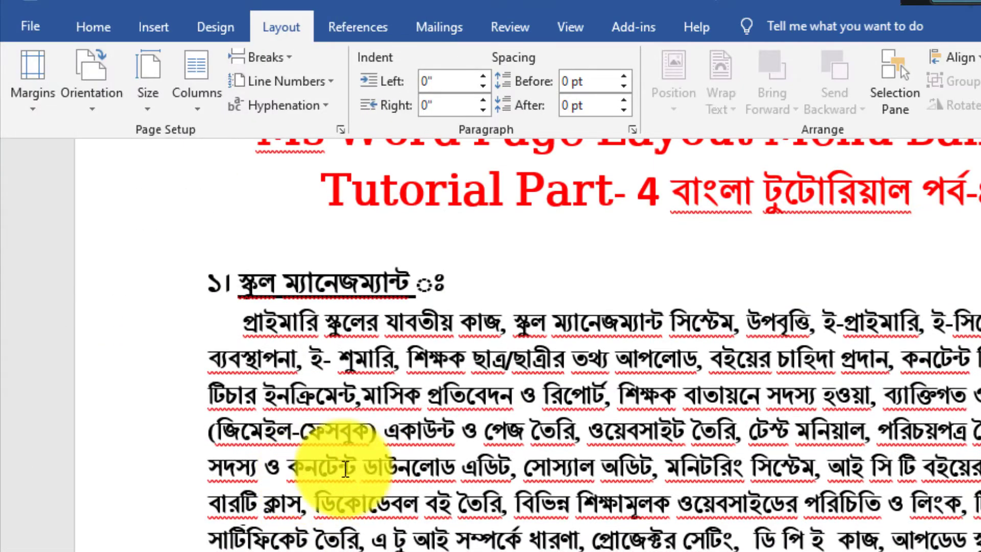
Step: Look through the document from the title to the second page to examine the new margins
scroll(332, 462, down, 3)
scroll(297, 410, up, 6)
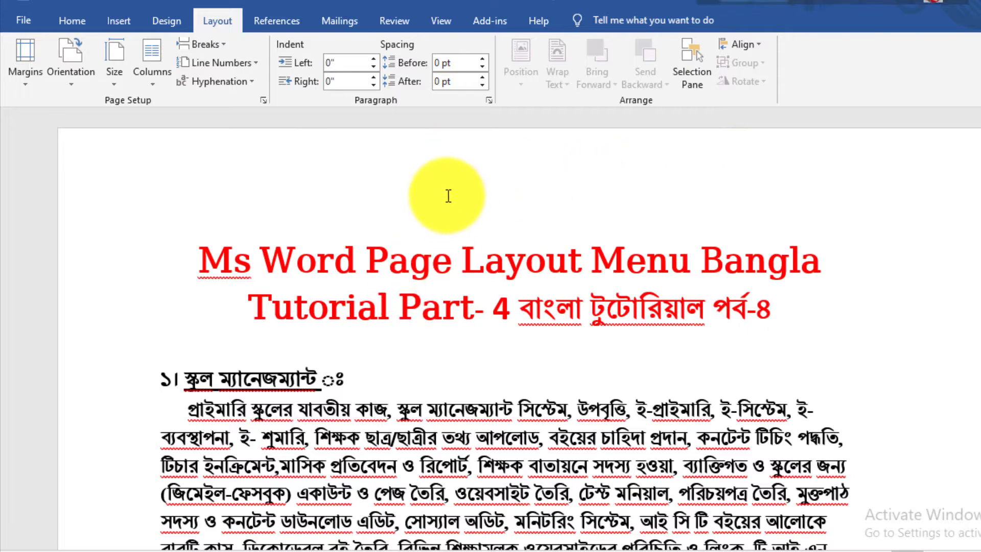
scroll(22, 274, down, 2)
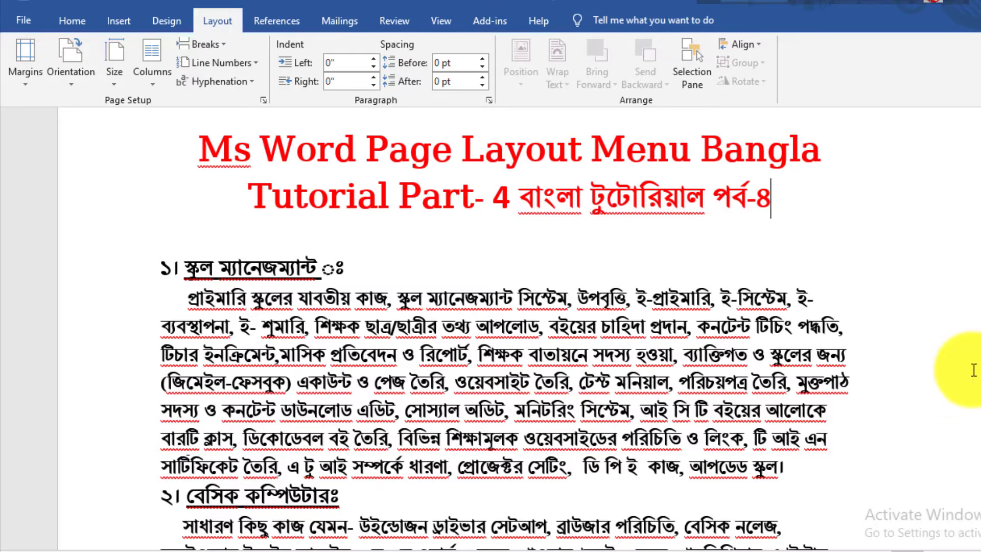
scroll(936, 386, down, 3)
scroll(937, 385, up, 3)
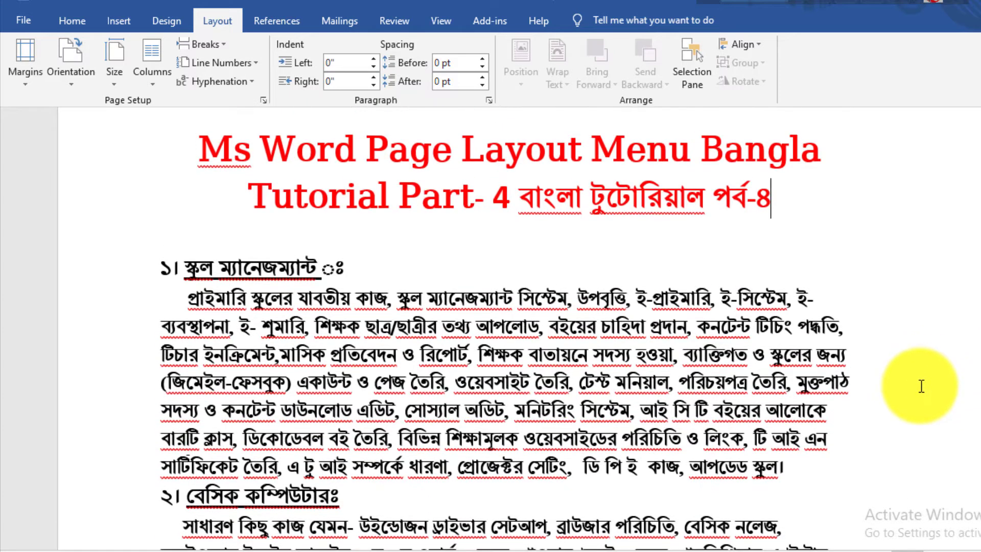
scroll(921, 385, down, 15)
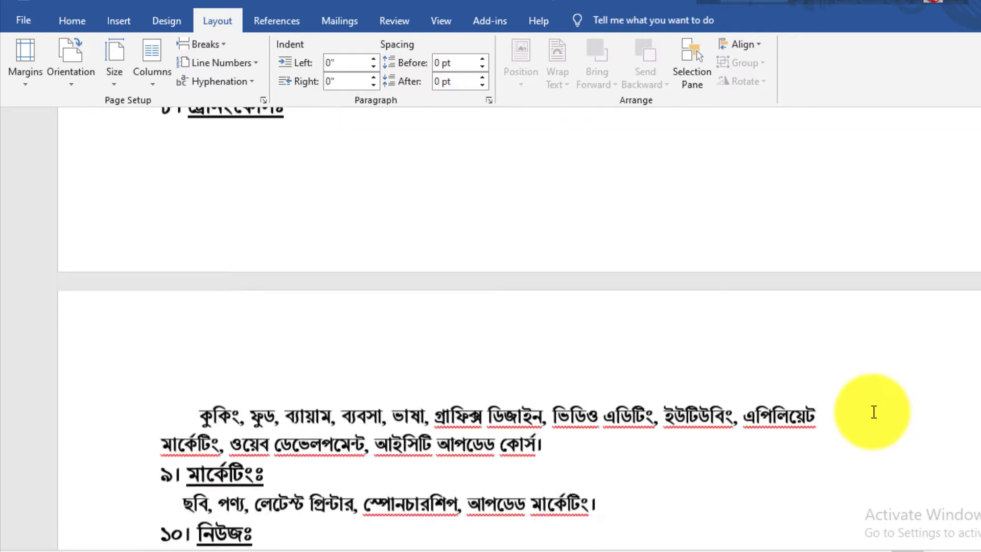
Step: Reopen the custom margin settings, set the right margin to 0.6" and apply it to the whole document
scroll(332, 260, up, 4)
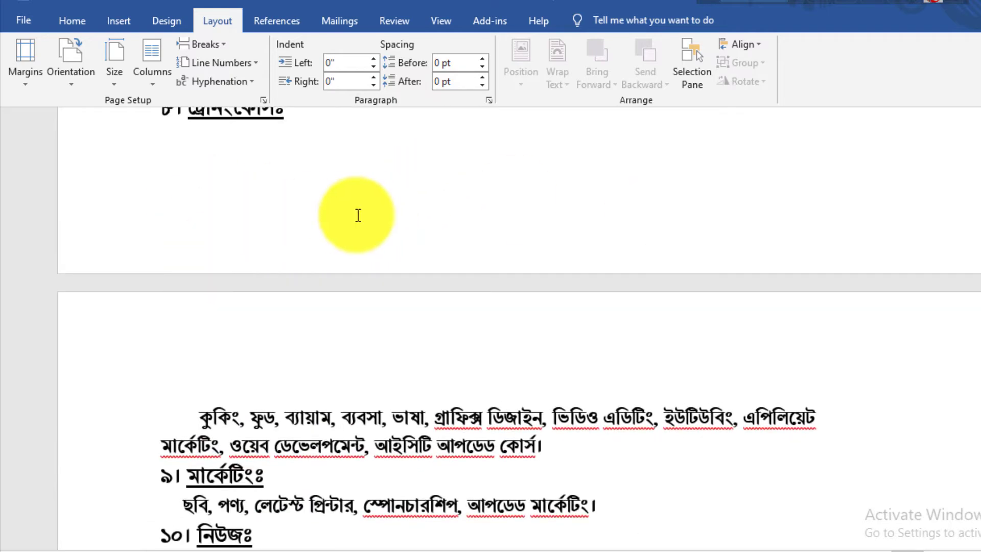
scroll(360, 214, up, 5)
scroll(364, 214, up, 6)
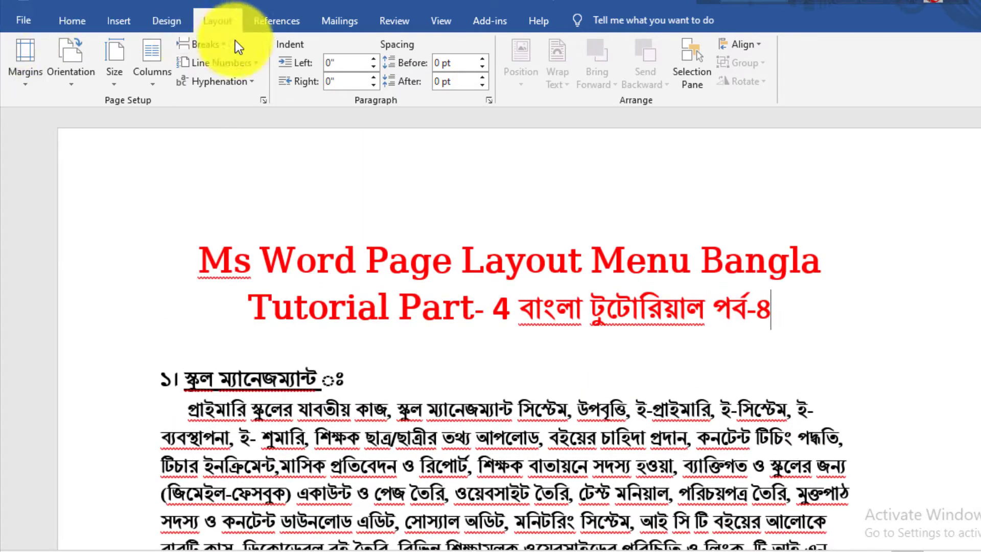
click(42, 76)
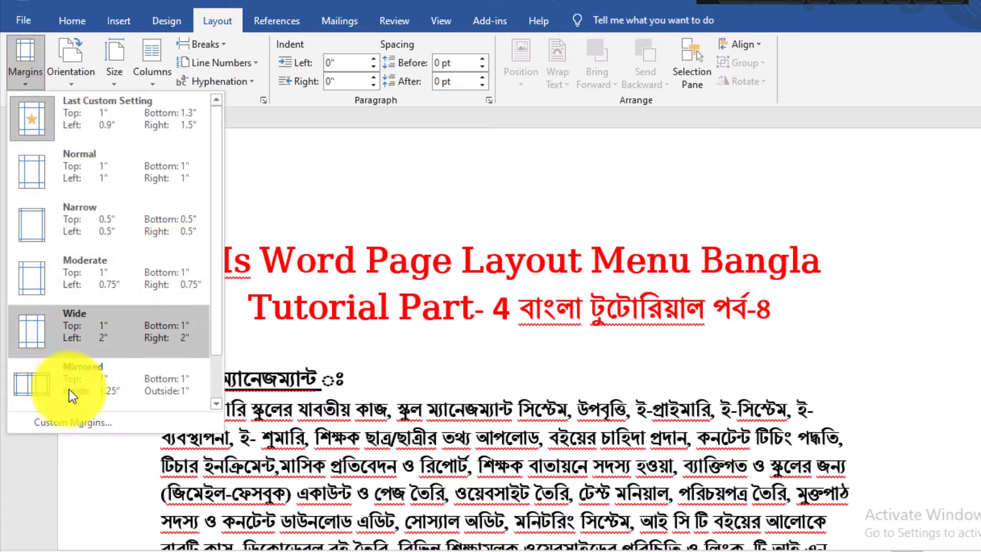
click(70, 424)
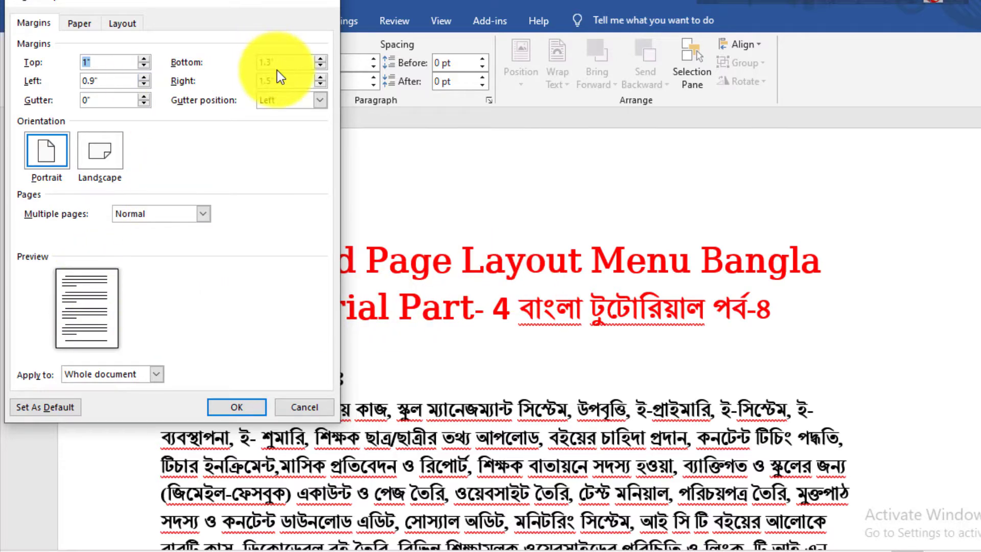
click(320, 84)
click(320, 84)
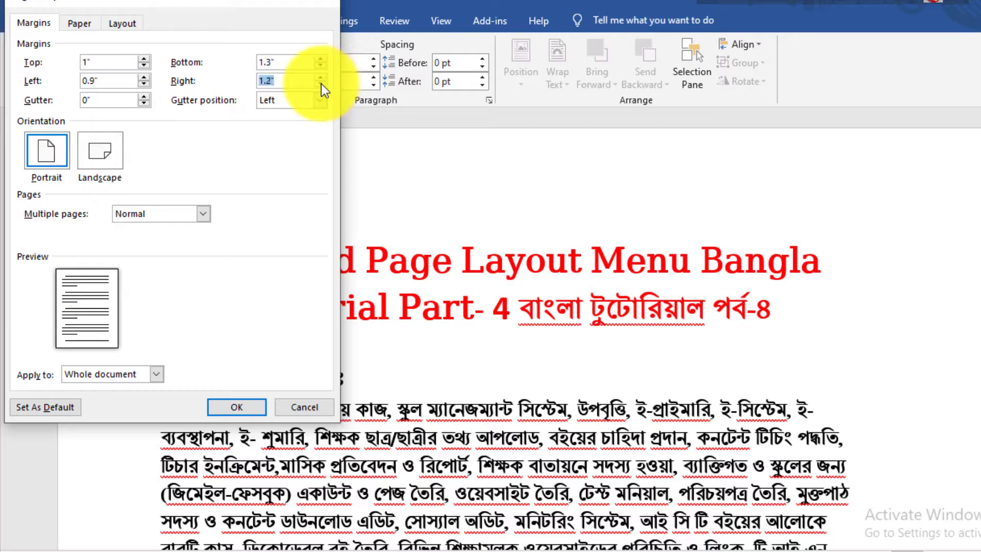
click(320, 84)
click(321, 84)
click(321, 84)
click(321, 84)
click(320, 84)
click(320, 83)
click(320, 84)
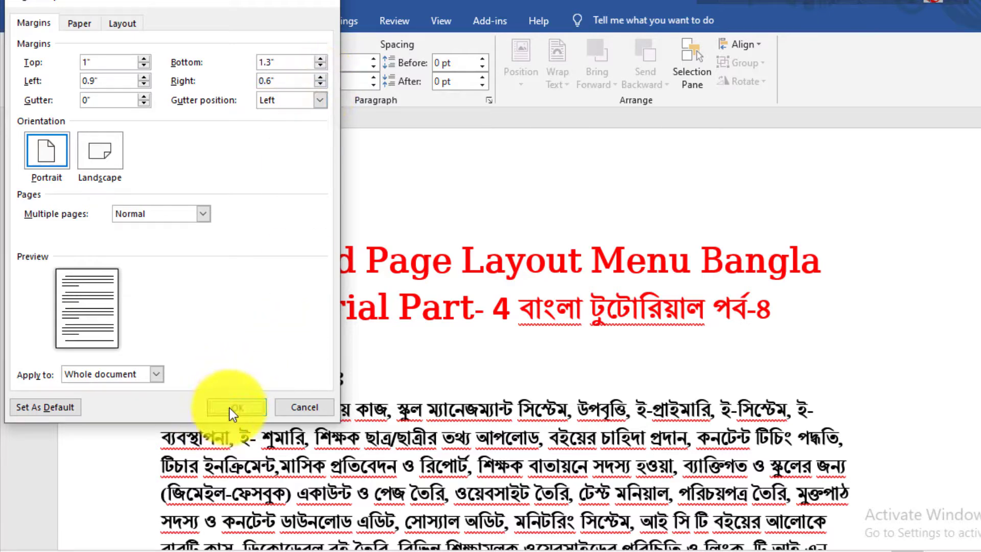
click(229, 407)
scroll(684, 383, down, 4)
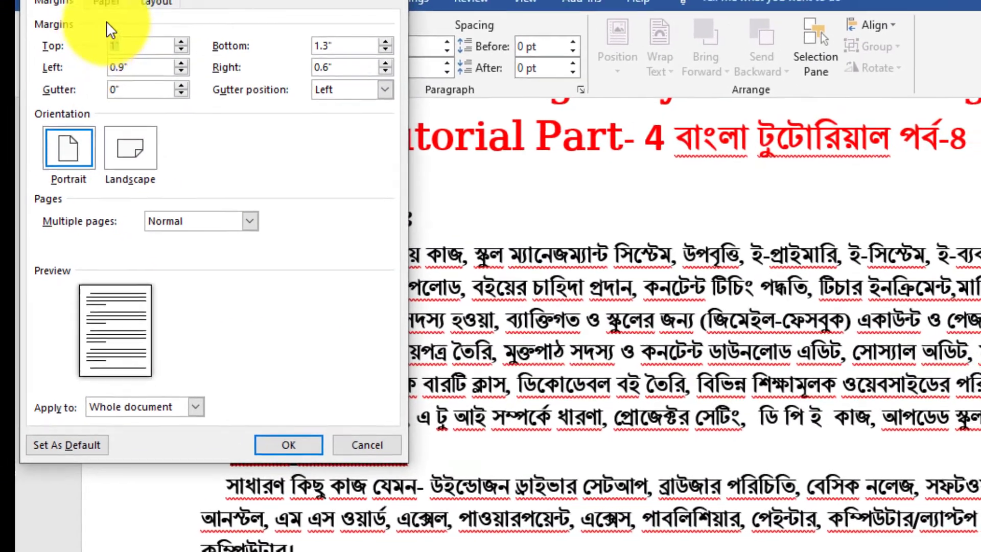
Step: Browse the available paper sizes, select Letter 8 1/2 x 11 in, view the section and header layout options, and apply the page setup
click(94, 24)
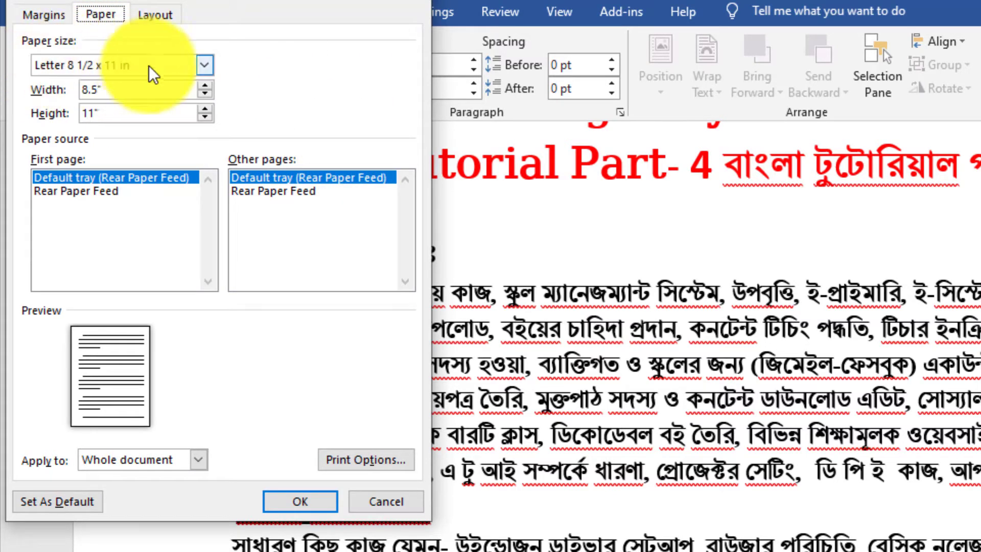
click(204, 65)
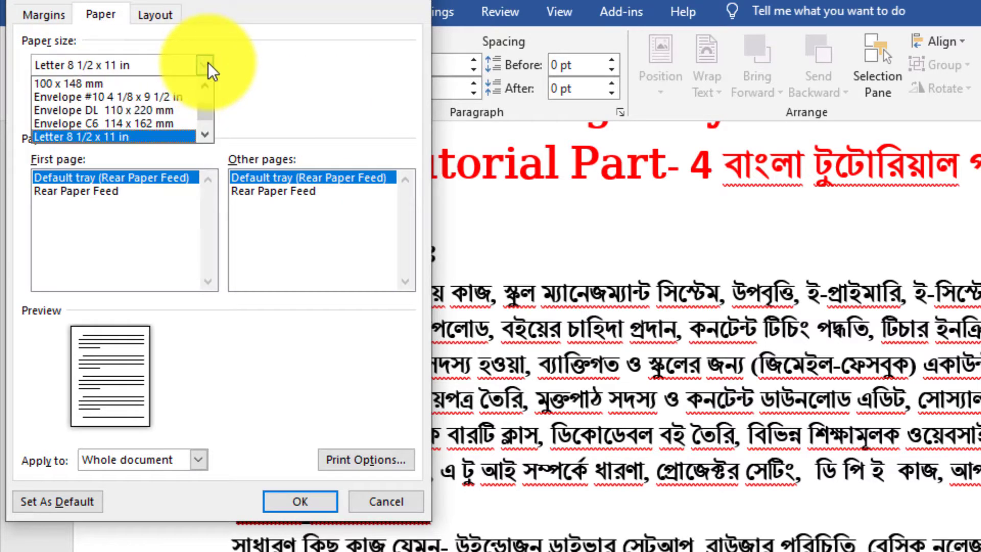
drag(201, 110, 203, 97)
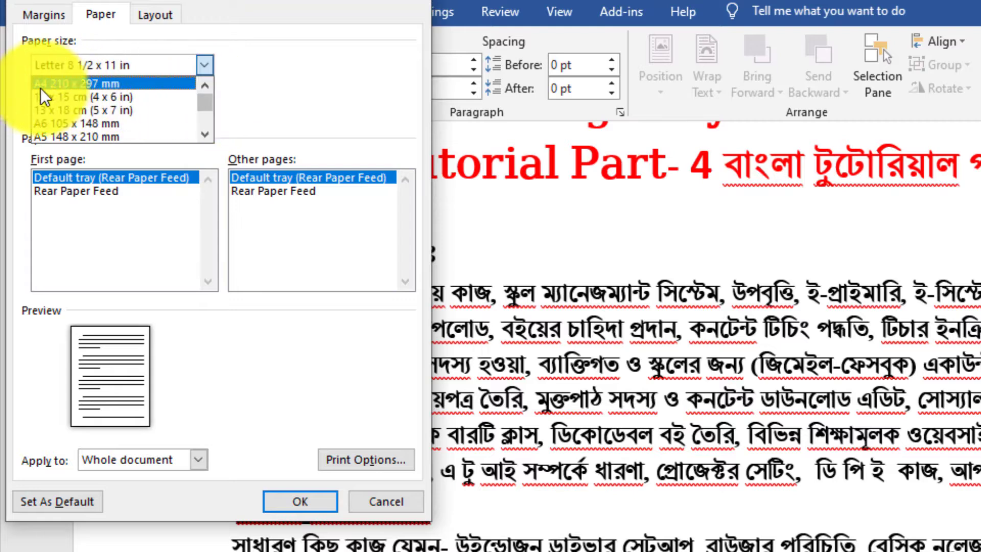
scroll(57, 112, down, 5)
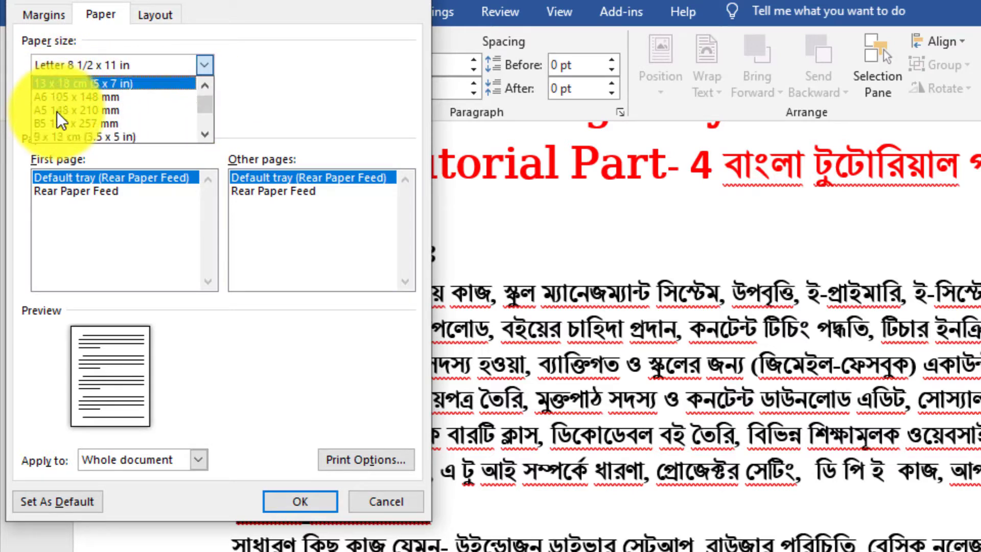
scroll(53, 111, down, 3)
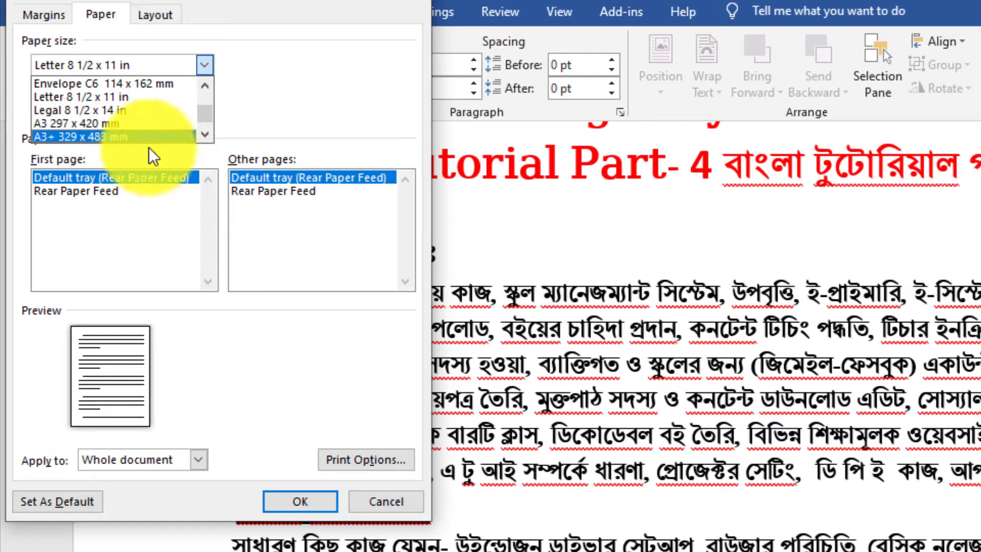
click(157, 96)
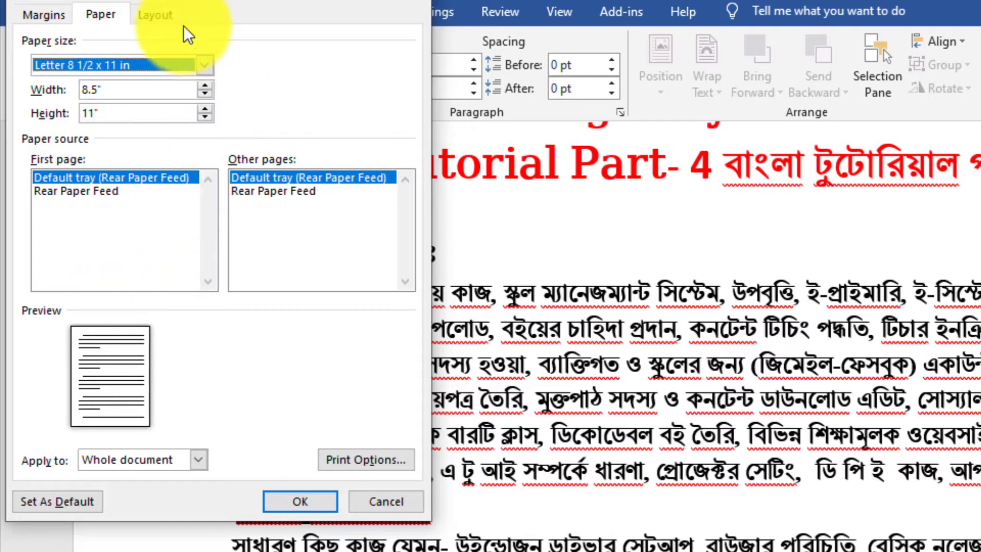
click(156, 15)
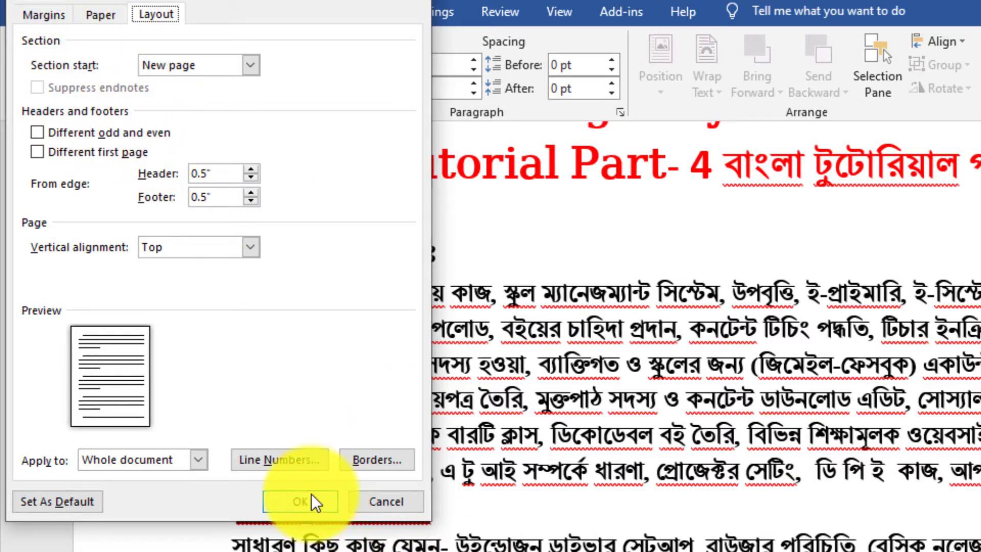
click(300, 501)
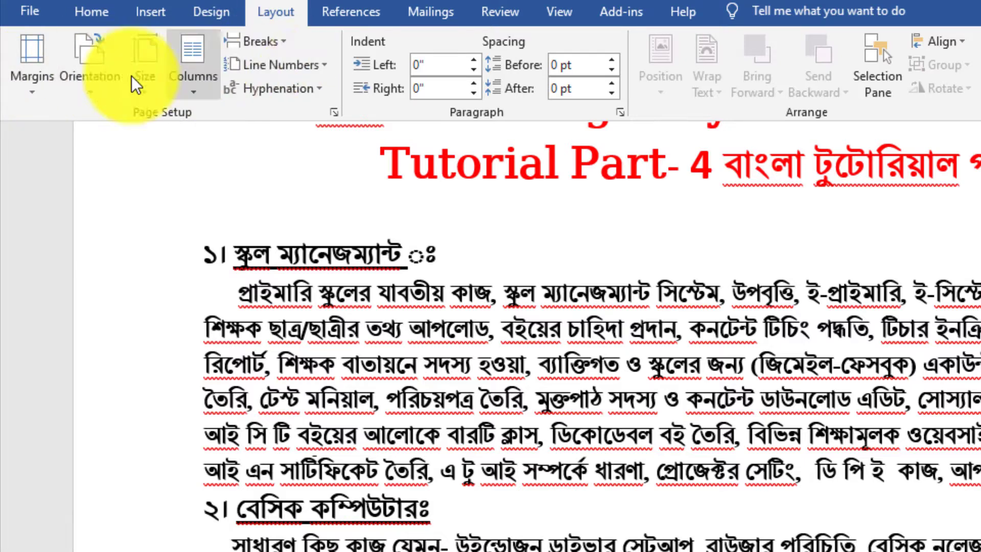
Step: Review the margin, paper and layout settings of the page setup and close it without changes
click(334, 113)
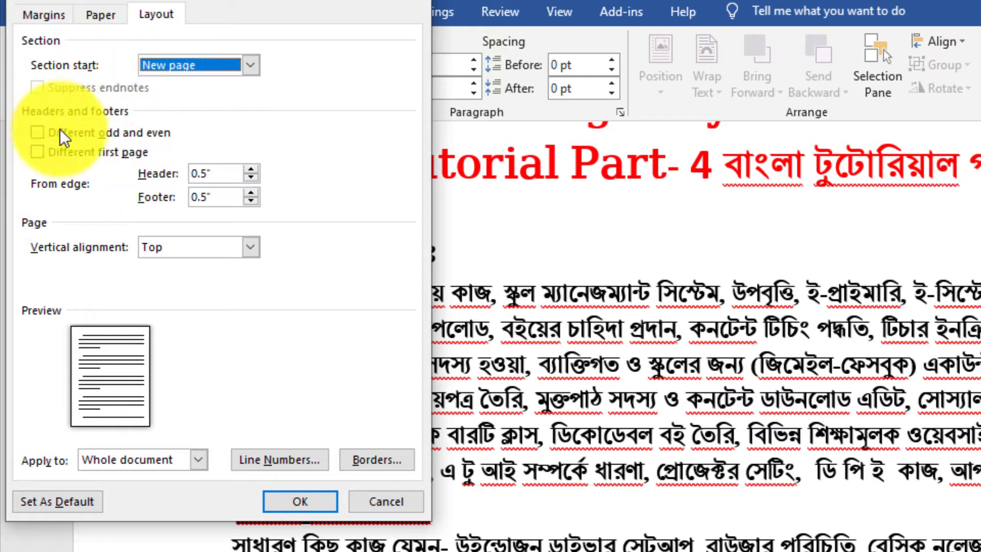
click(35, 15)
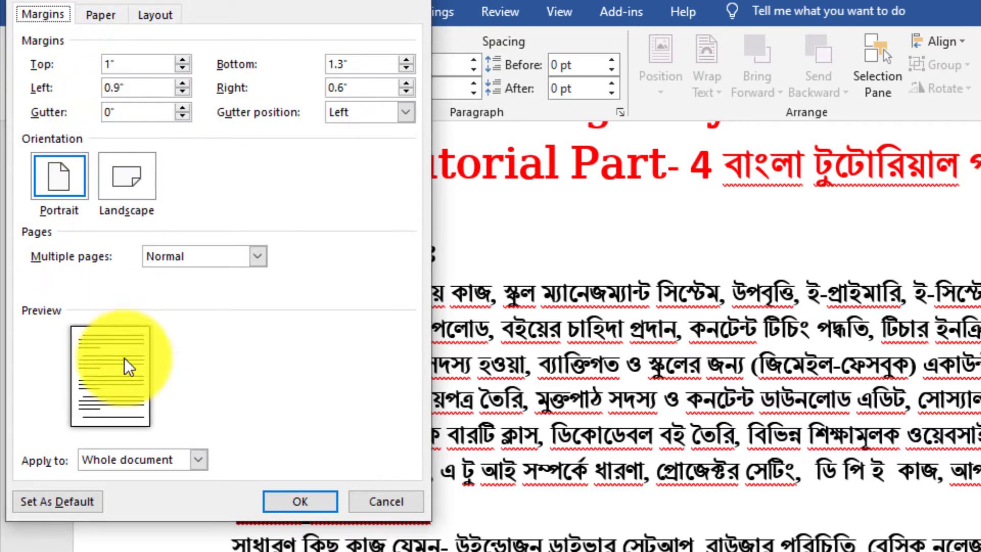
click(99, 14)
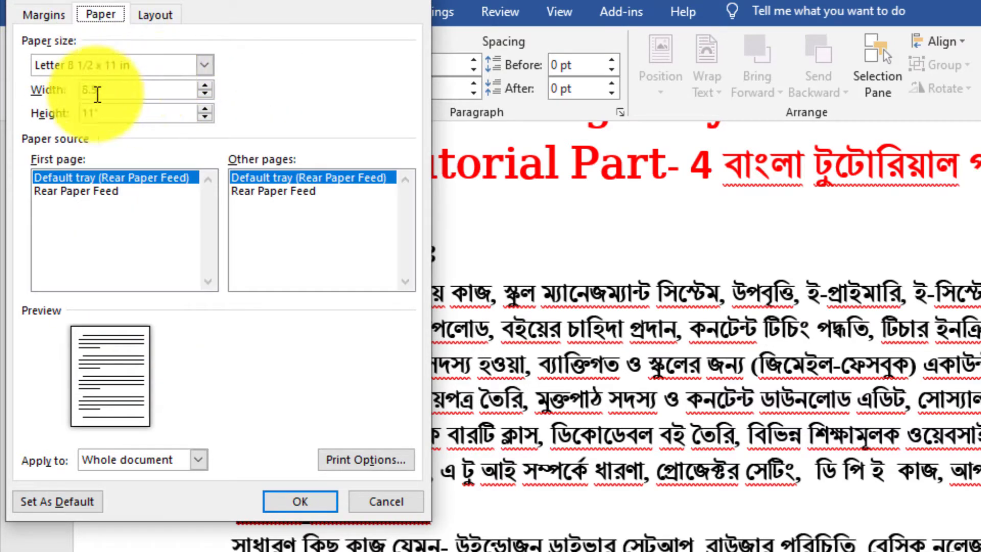
click(157, 16)
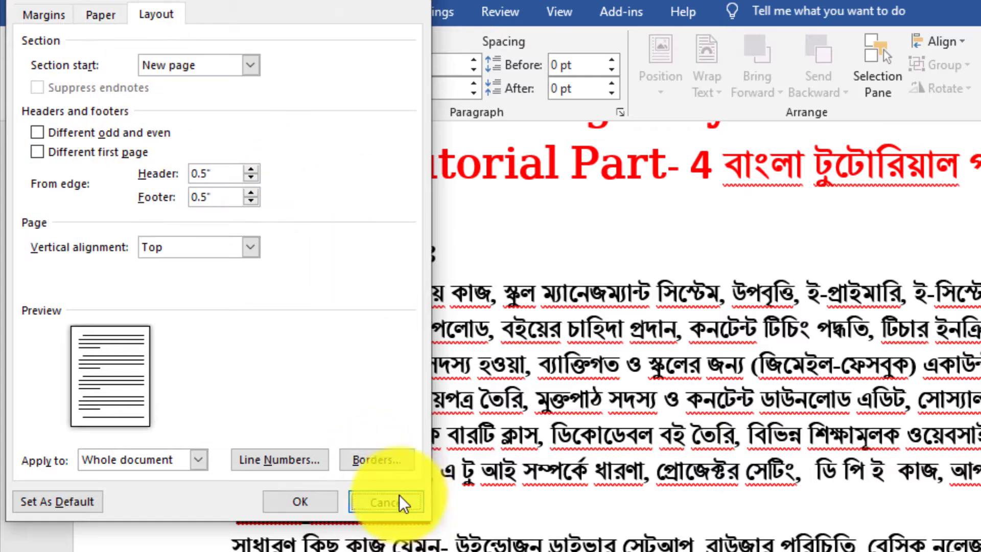
click(400, 494)
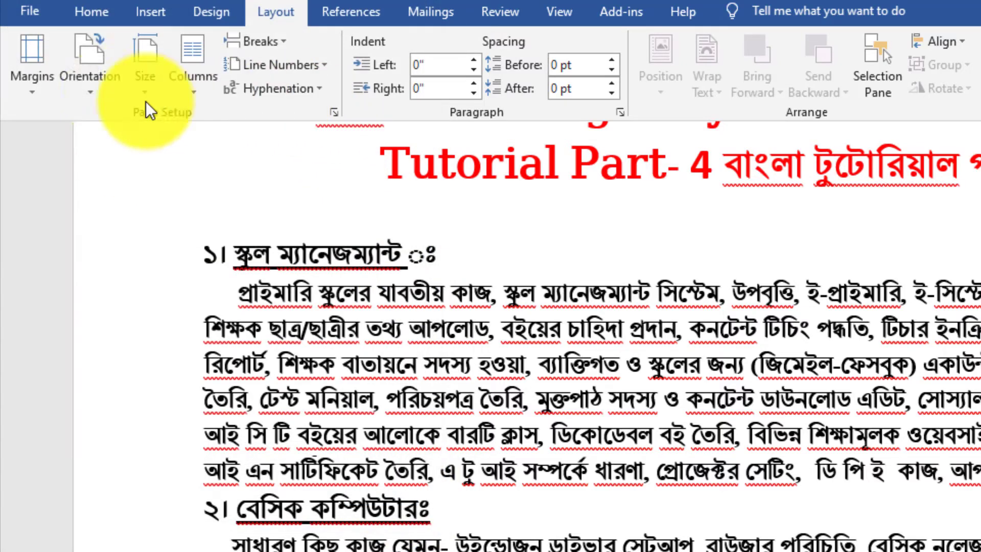
click(333, 110)
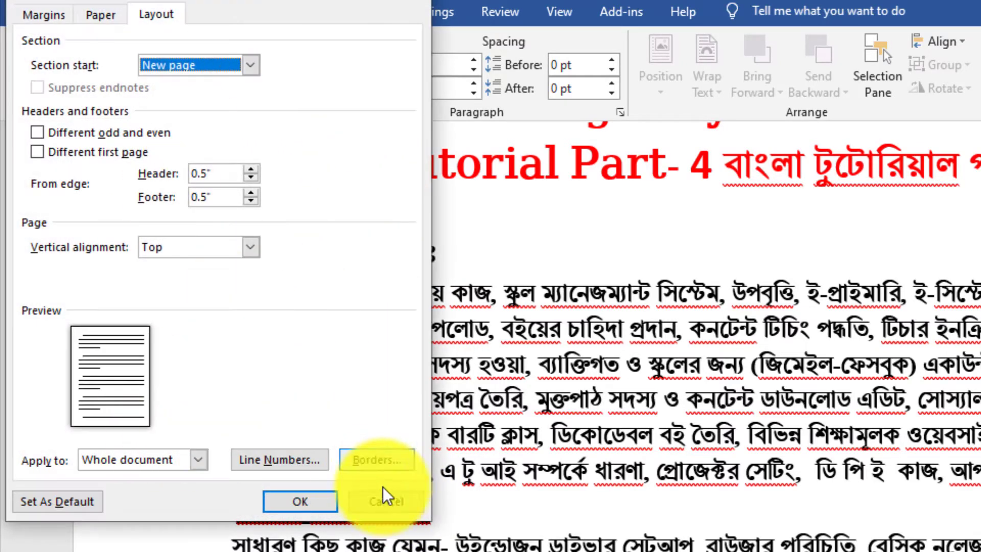
click(387, 505)
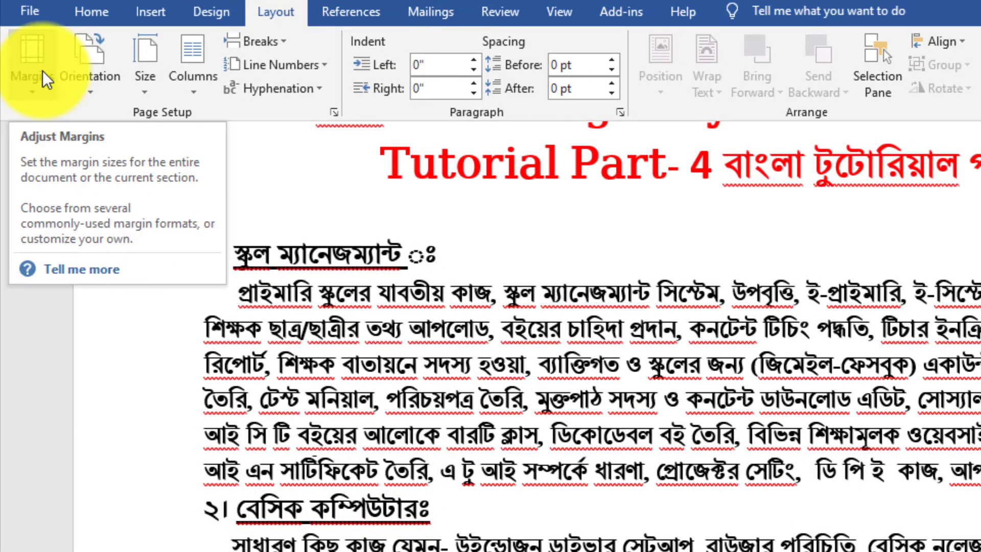
Step: Change the page orientation of the document to Landscape and examine how the text is rearranged
click(85, 57)
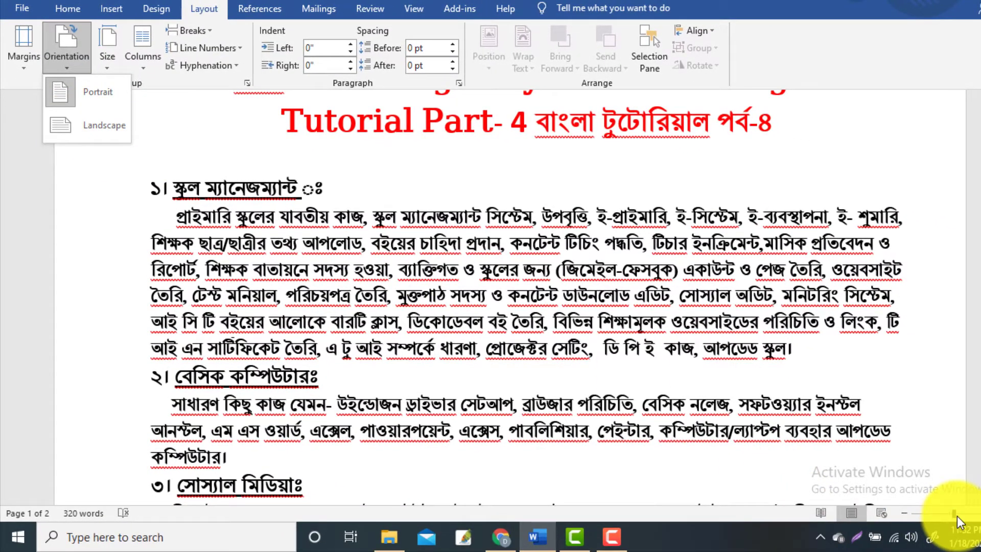
drag(954, 514, 947, 532)
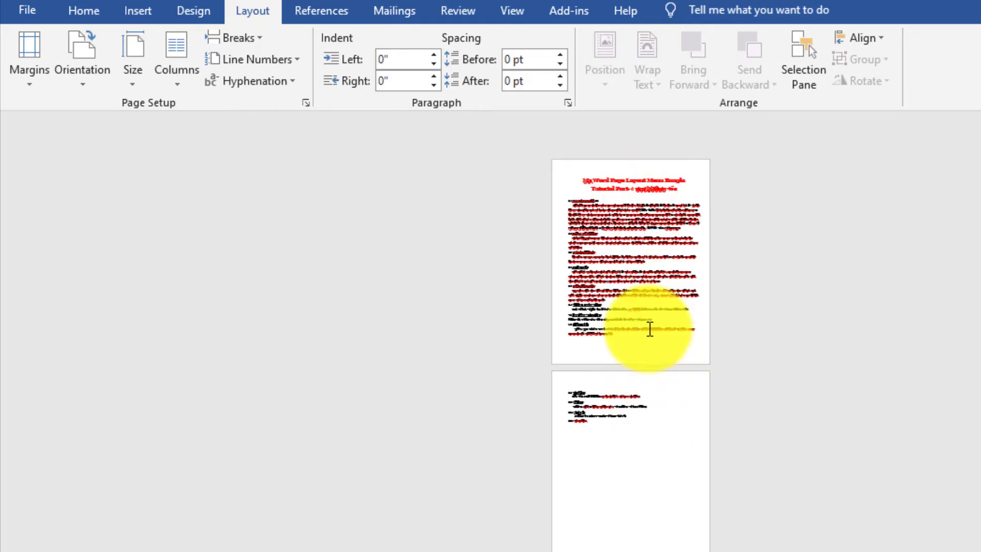
click(83, 61)
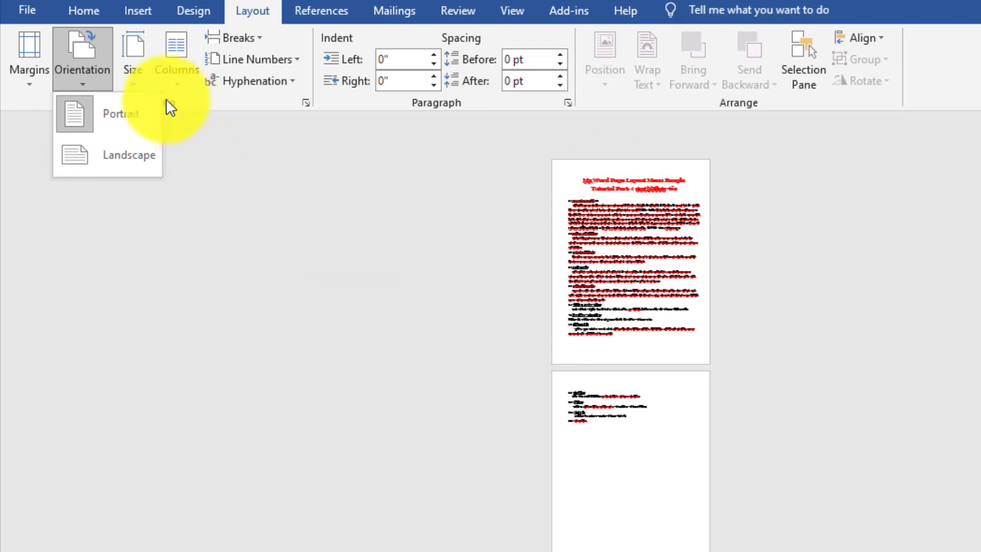
click(124, 155)
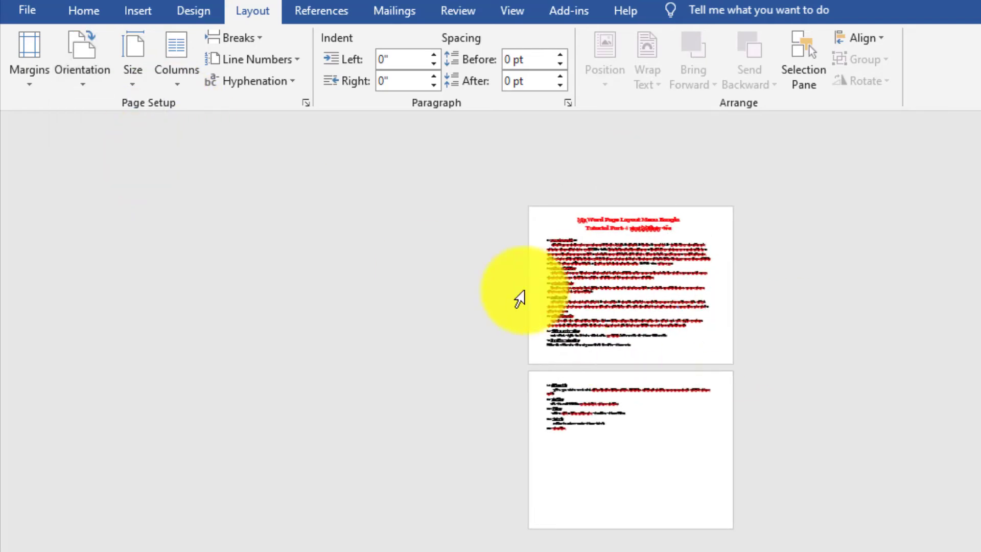
click(979, 549)
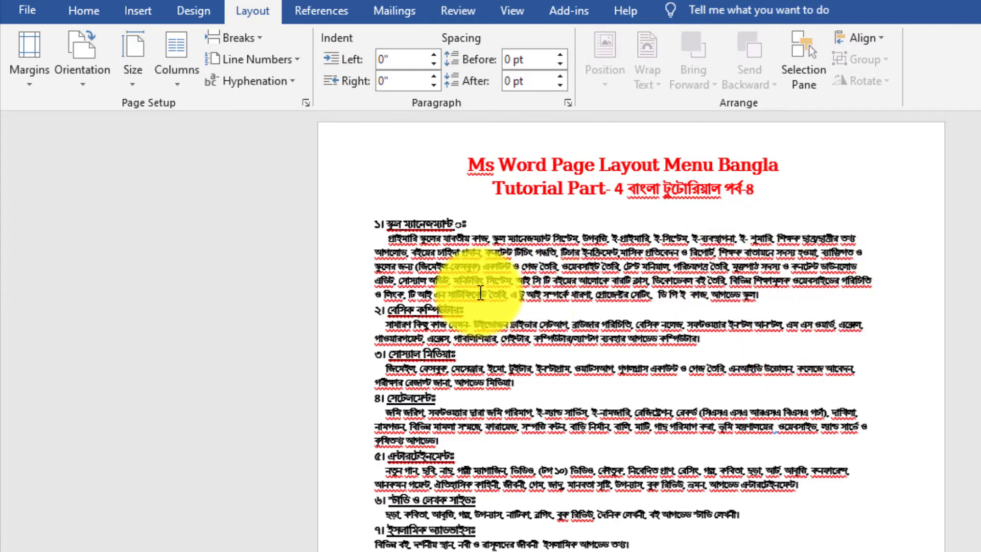
Step: Switch the page orientation to Portrait, try Landscape once more for comparison, and return to Portrait
click(83, 61)
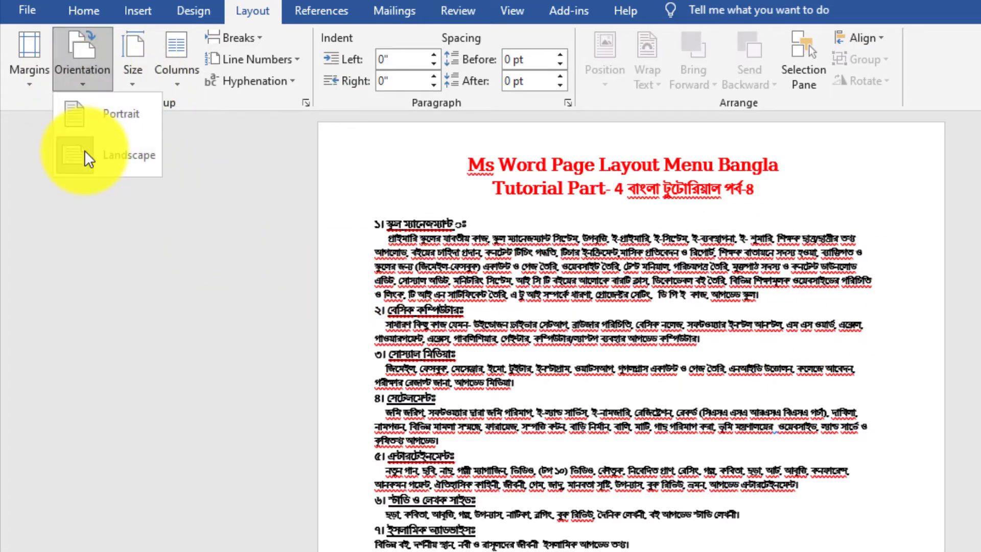
click(98, 124)
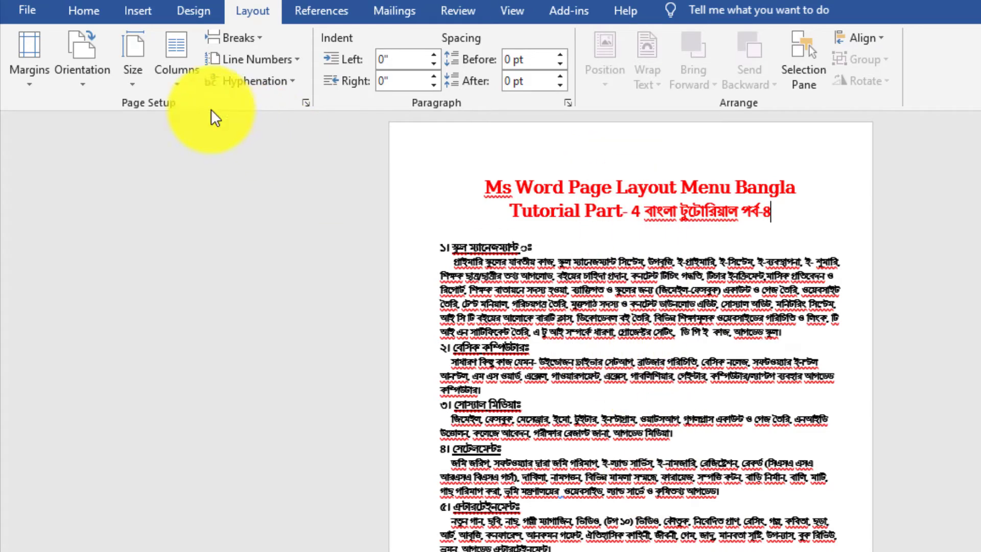
click(79, 59)
click(137, 155)
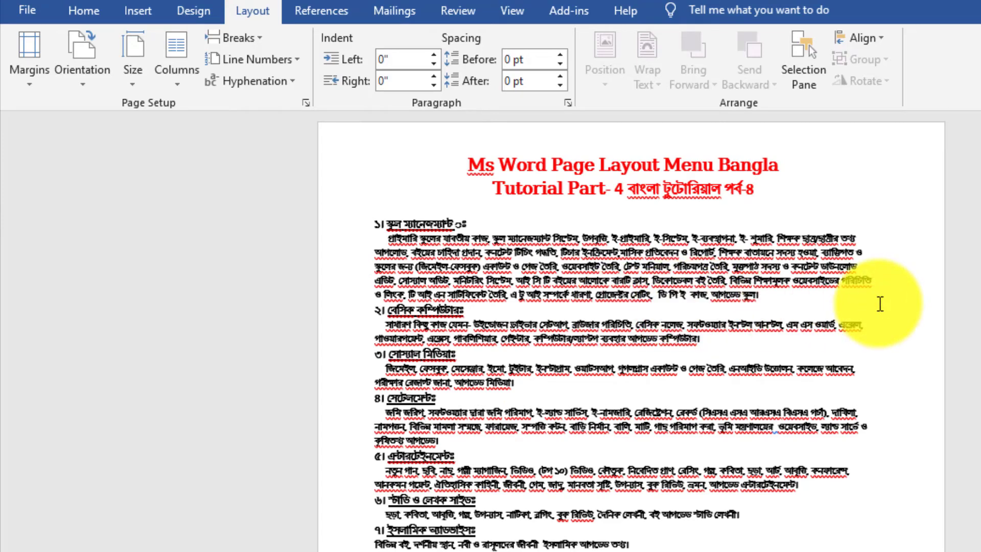
click(77, 59)
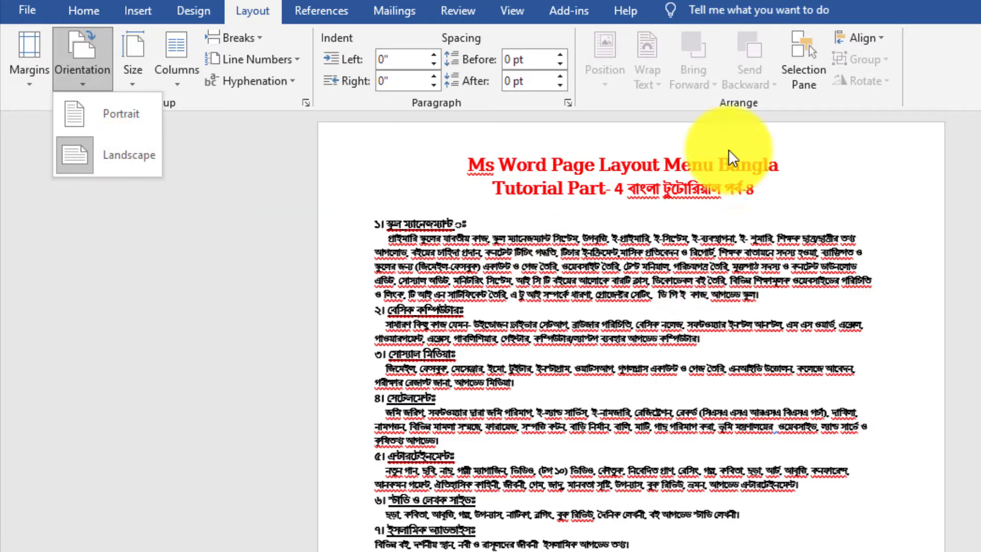
click(117, 121)
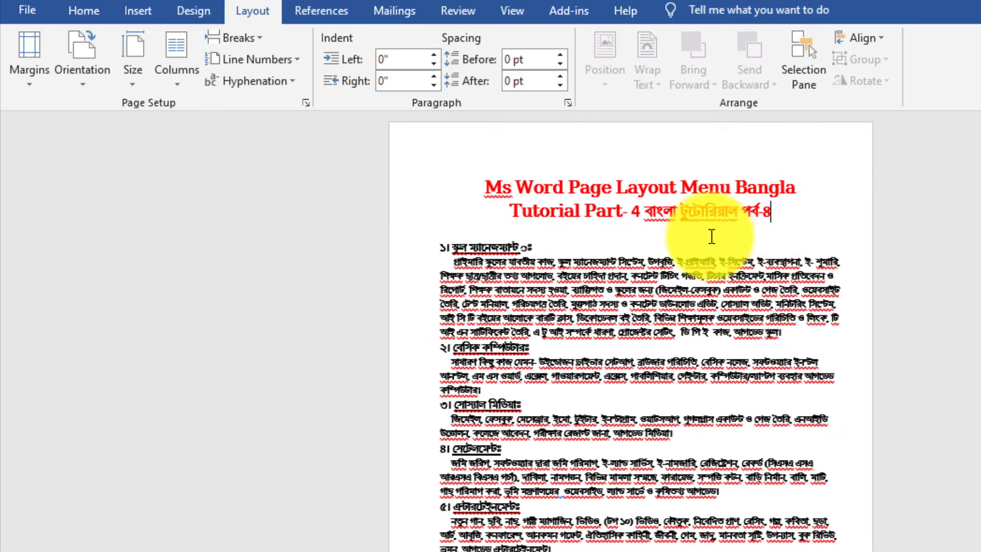
Step: Review the layout and paper settings of the page setup and close it without changes
click(128, 50)
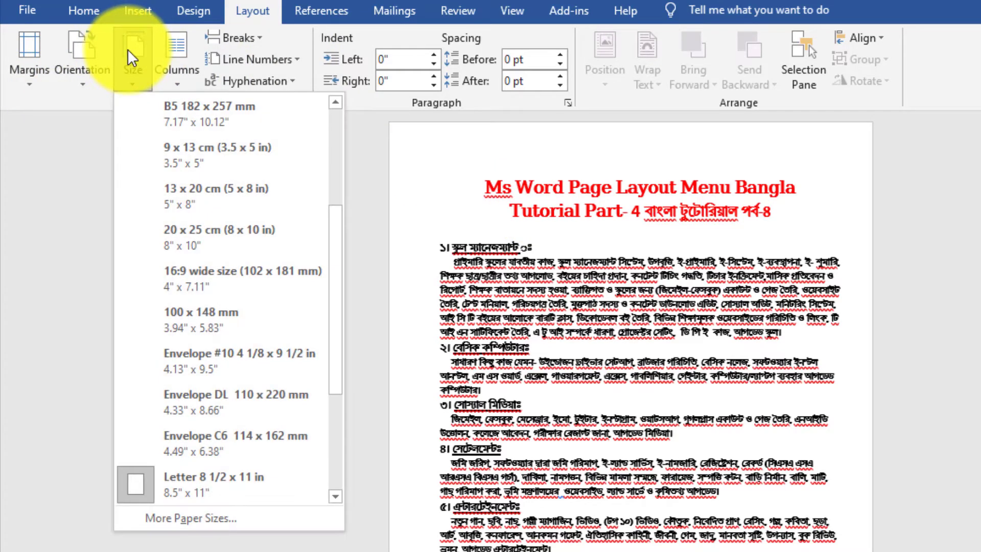
click(359, 158)
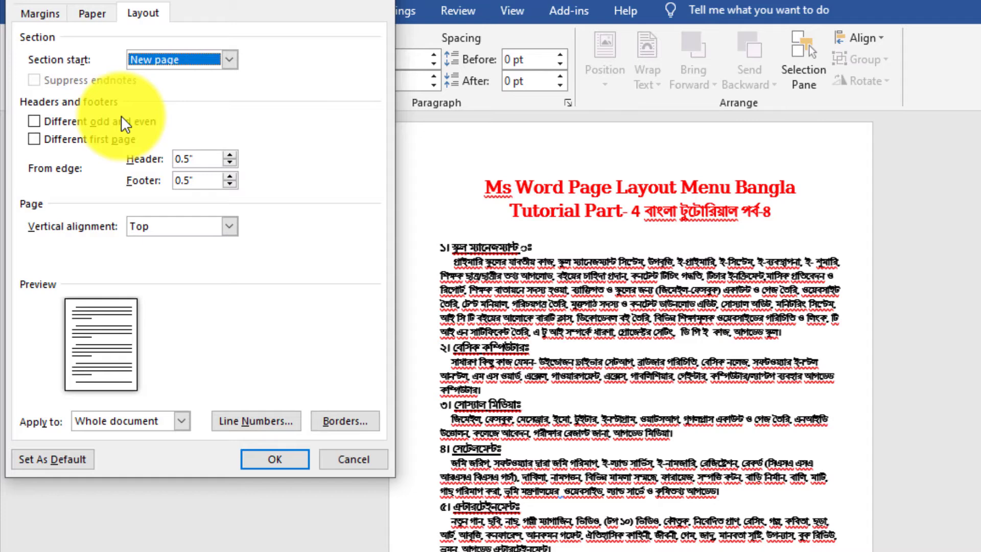
click(84, 14)
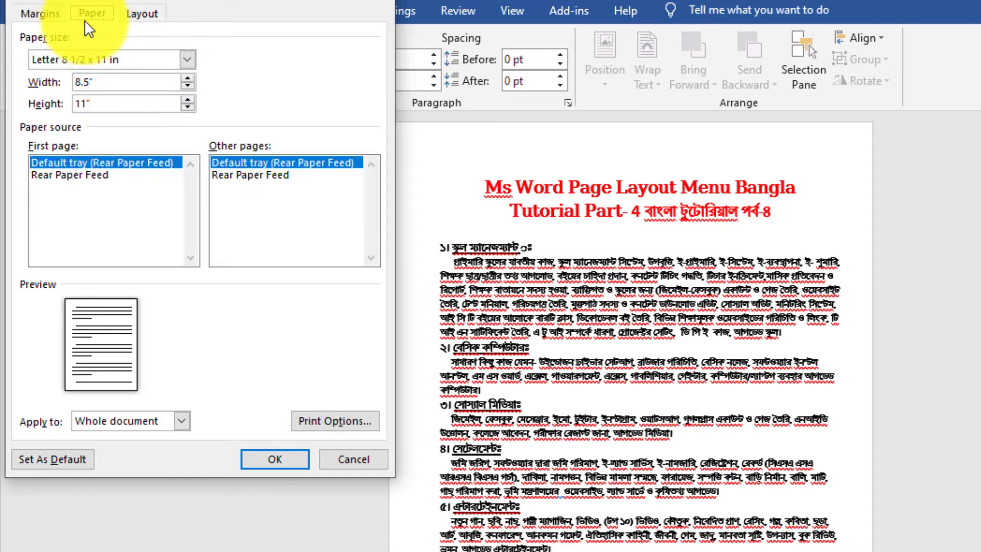
click(347, 451)
Step: Browse the preset paper sizes from A4 to B3 and keep the current paper size
click(133, 67)
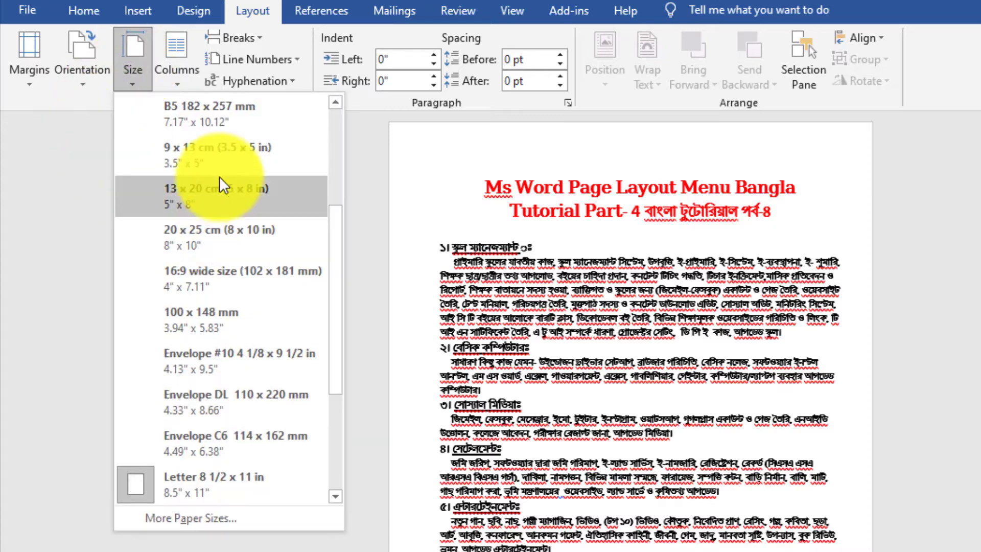
scroll(219, 176, up, 3)
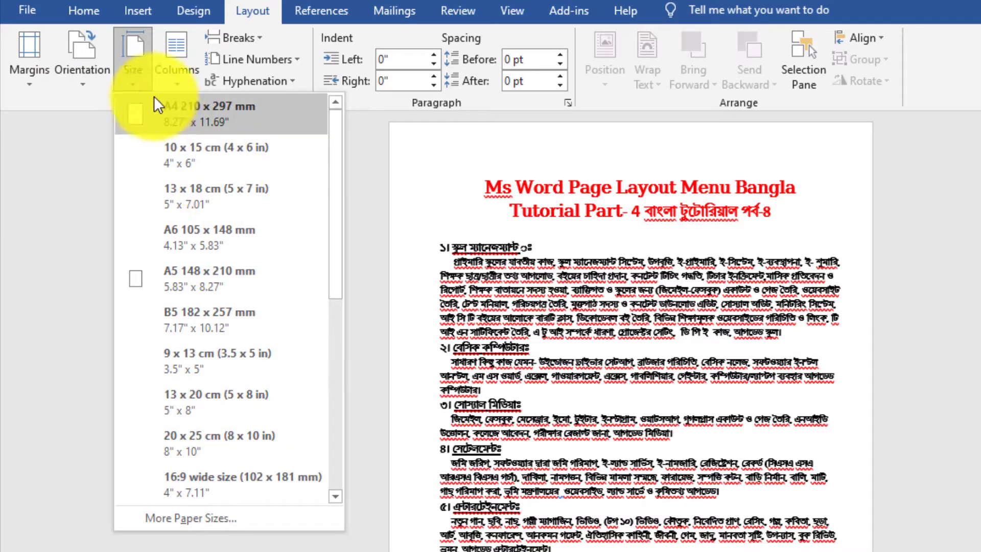
scroll(186, 109, down, 5)
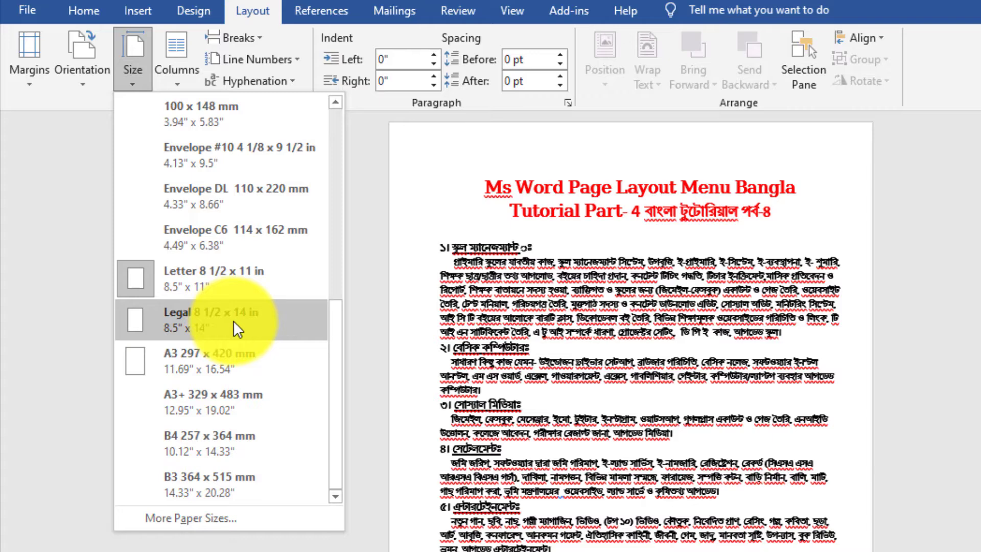
scroll(223, 270, up, 4)
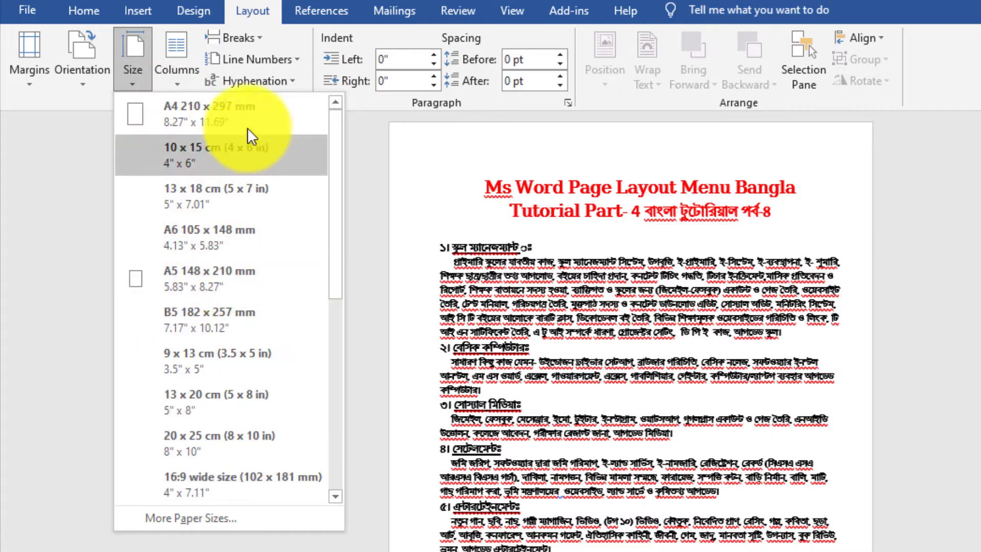
click(383, 179)
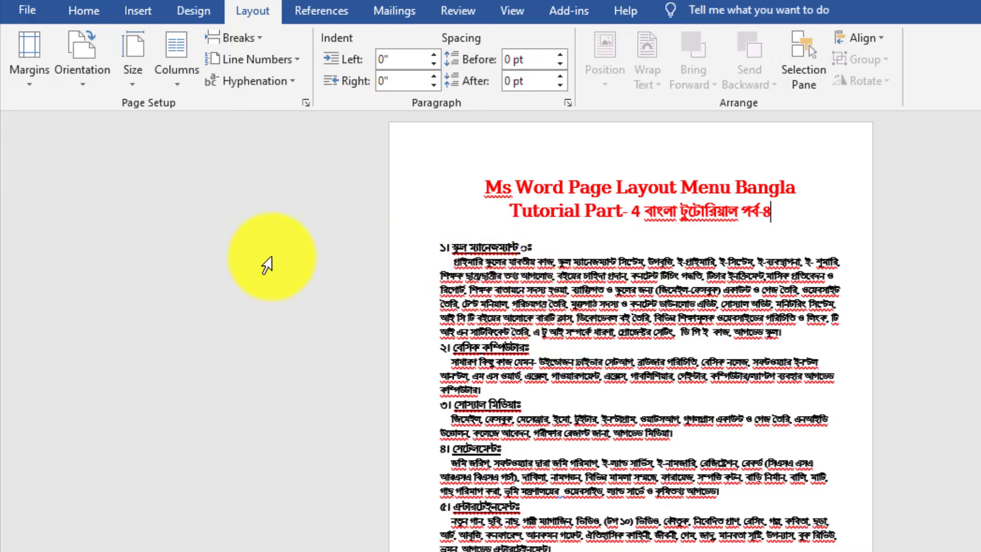
Step: Set the document text in two equal columns and examine how the content flows across them
click(176, 56)
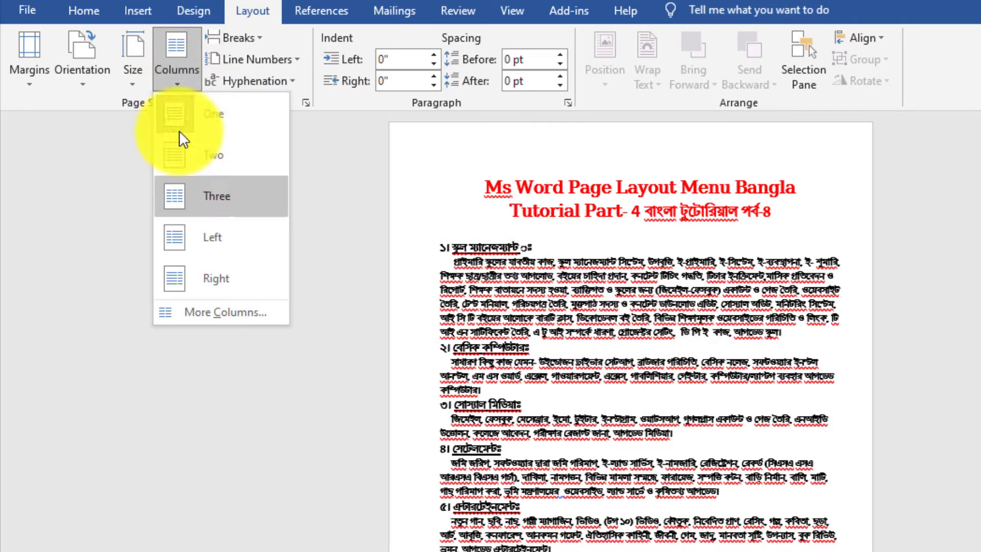
click(185, 149)
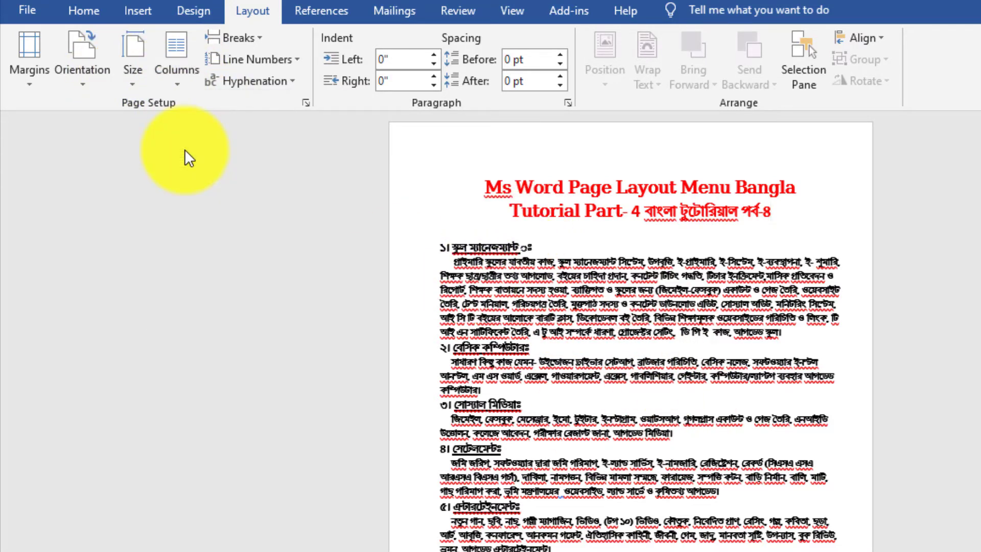
scroll(626, 323, down, 1)
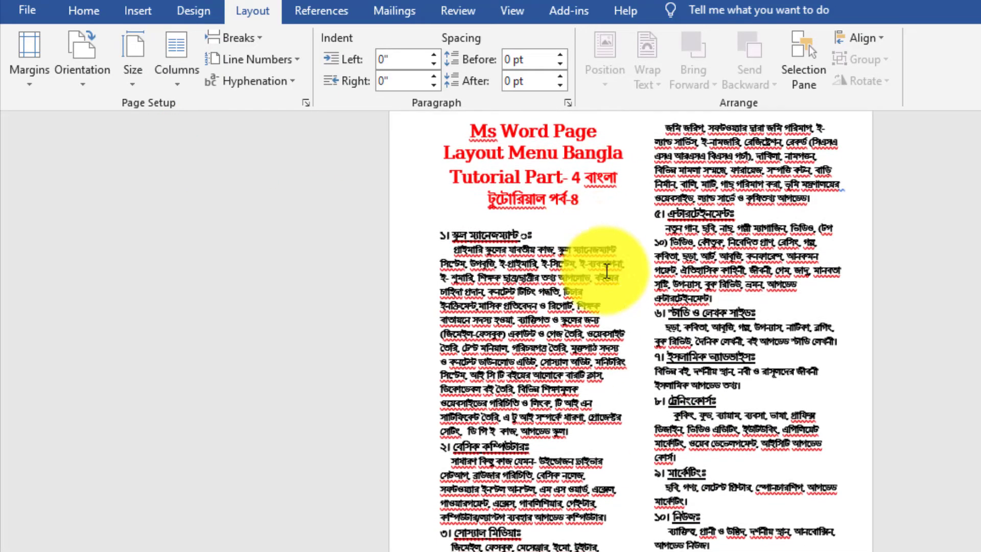
scroll(636, 306, up, 1)
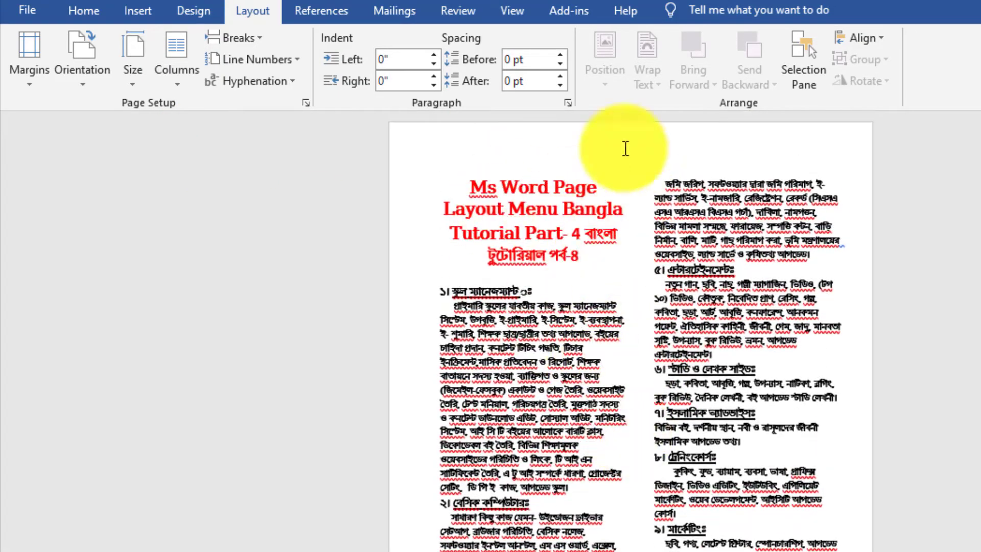
scroll(663, 459, down, 2)
scroll(649, 367, up, 1)
scroll(650, 360, down, 1)
scroll(651, 362, up, 2)
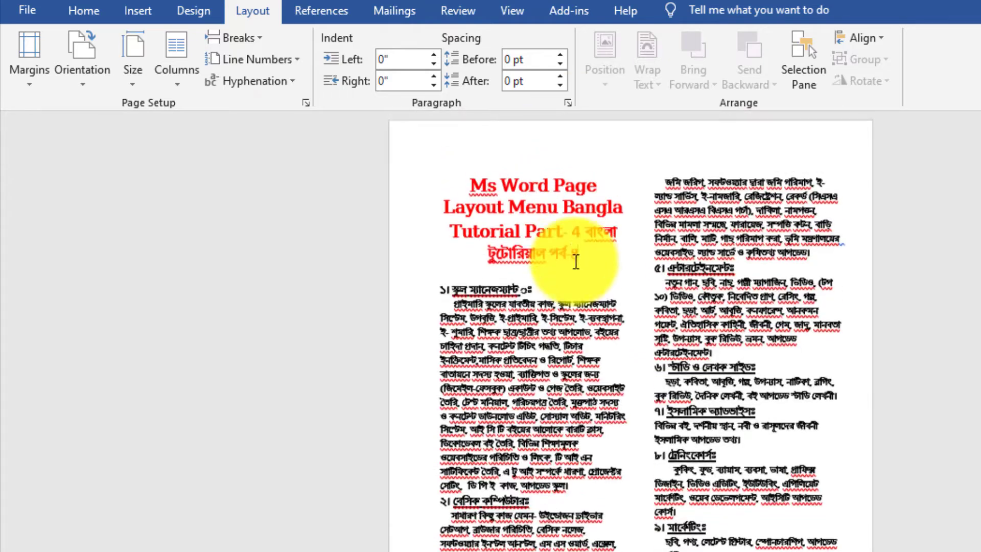
Step: Apply the Left column preset to the document, and switch it to the Right preset for comparison
click(164, 76)
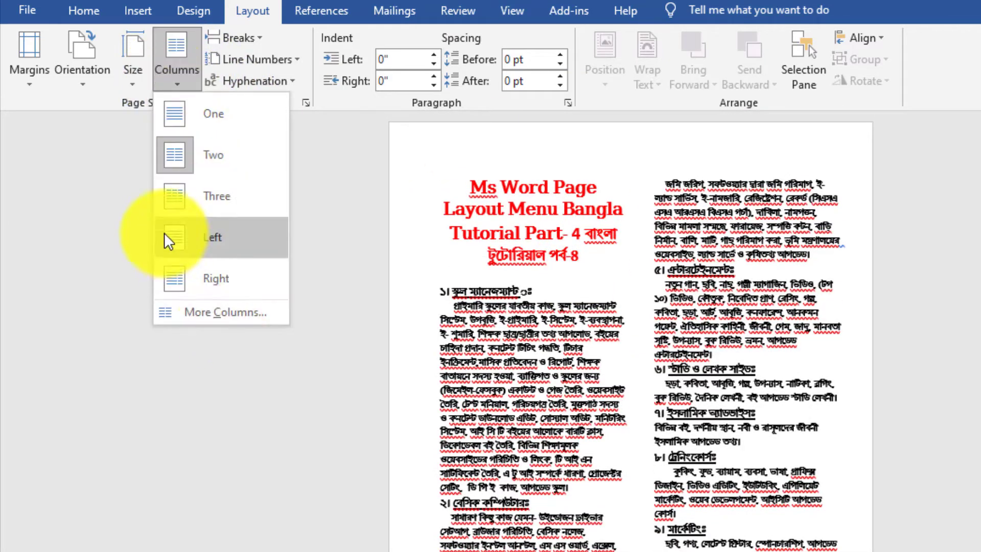
click(252, 232)
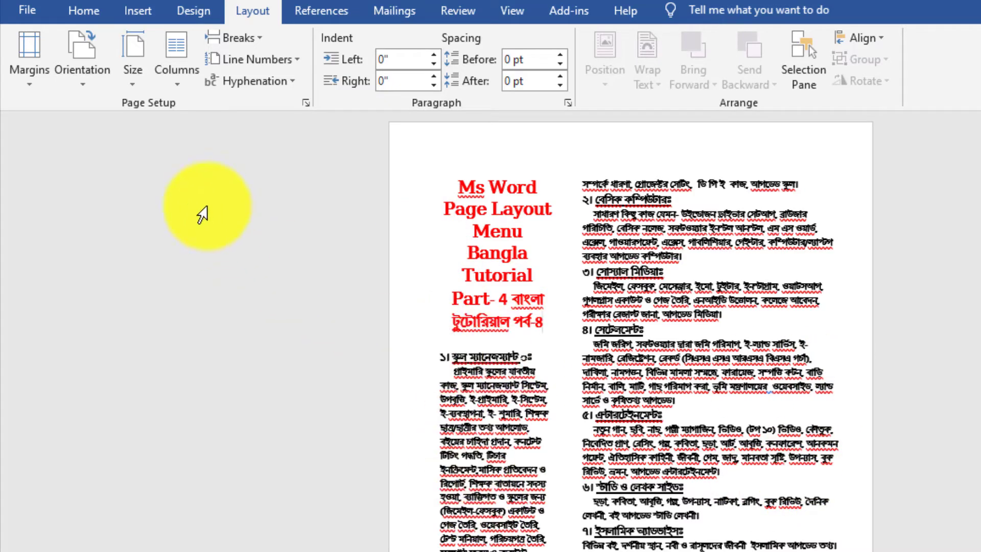
click(165, 49)
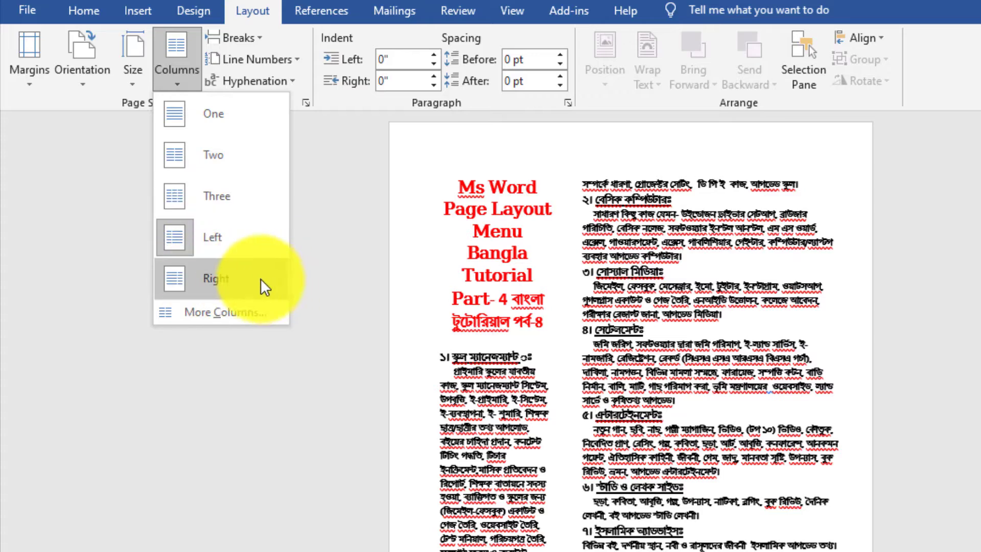
click(435, 333)
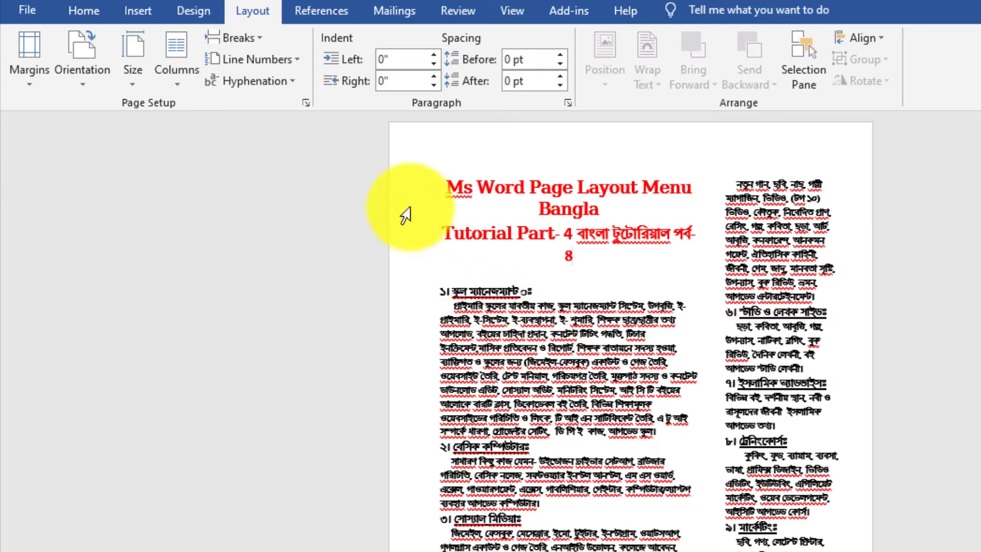
Step: Add a dividing line between the two columns of the whole document and check it on the page
click(173, 59)
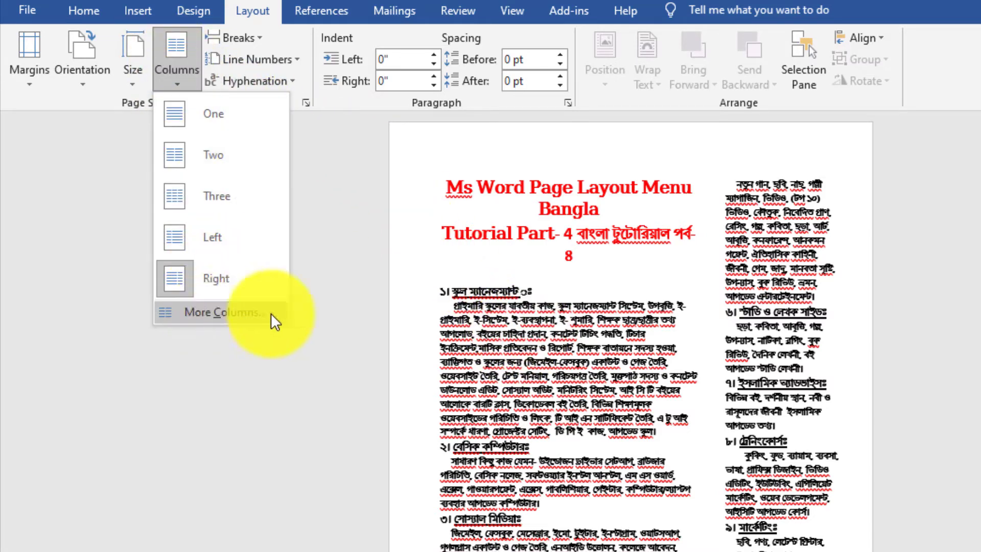
click(228, 314)
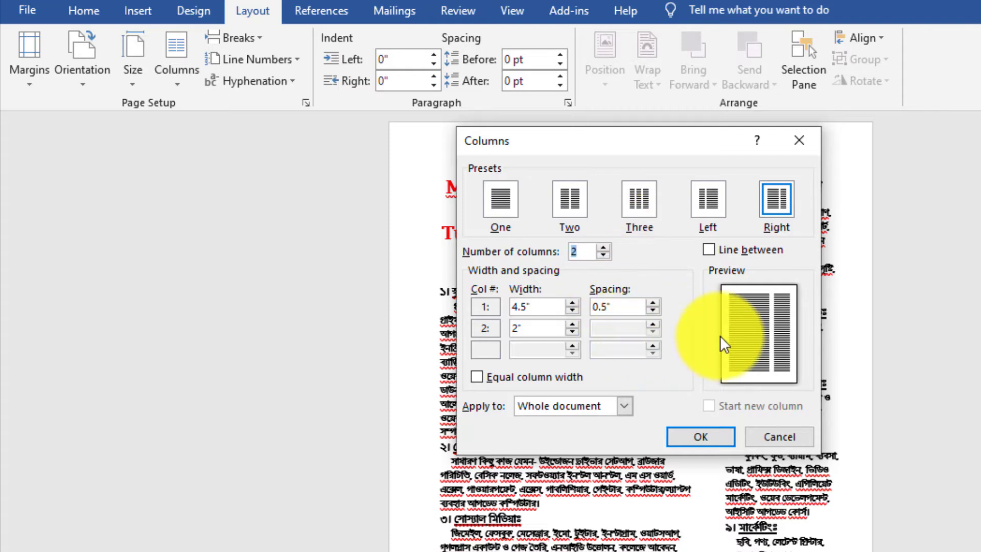
click(702, 257)
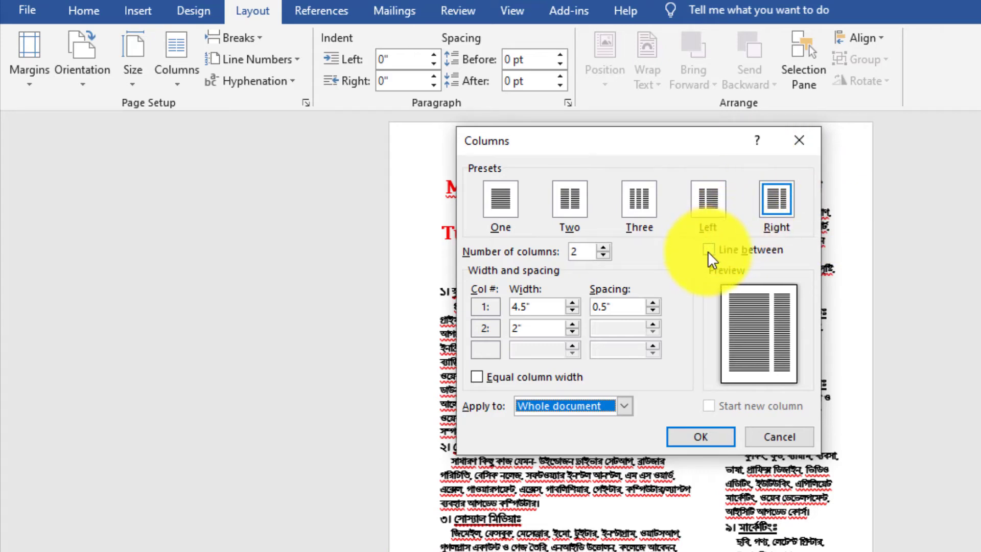
click(708, 249)
click(701, 439)
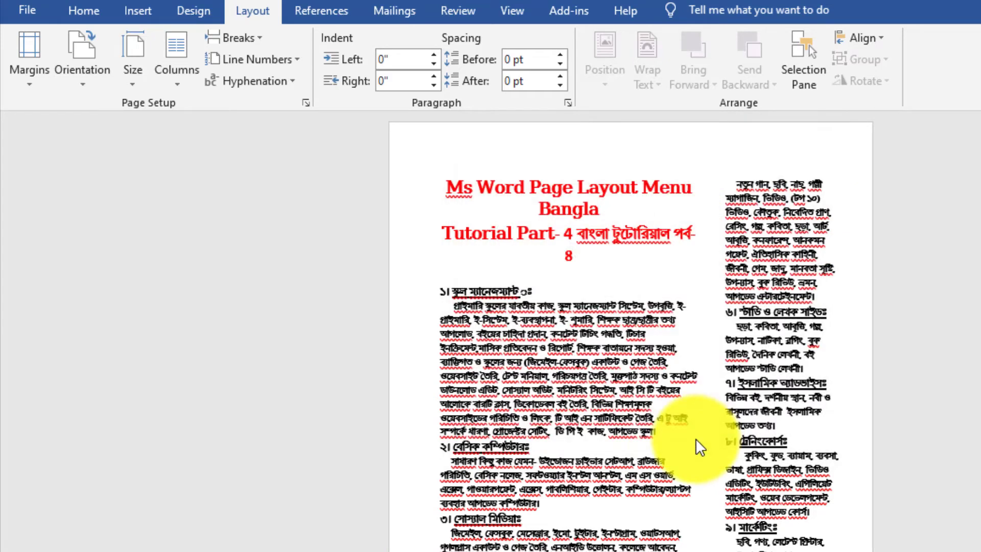
scroll(684, 281, down, 2)
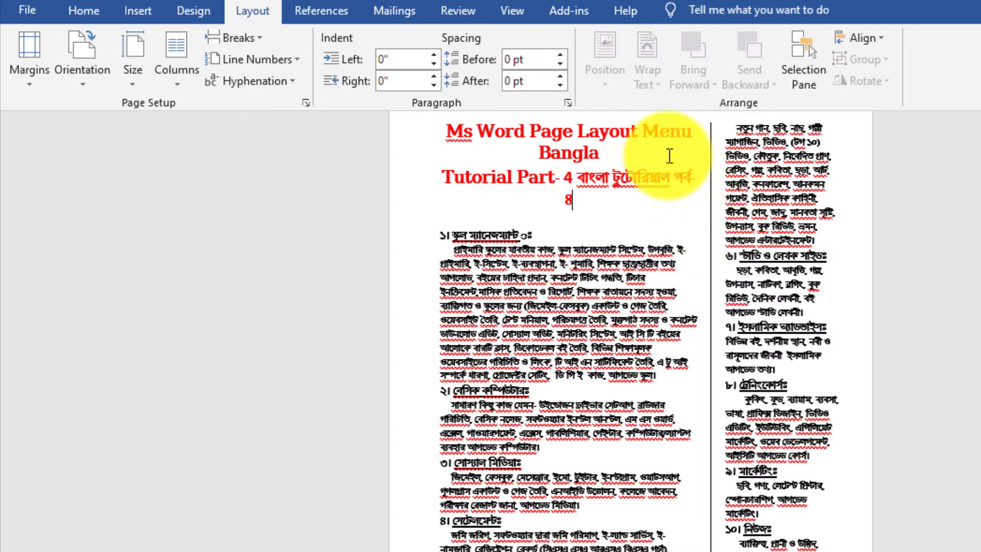
Step: Return the whole document to a single column using the One preset in the column options
click(194, 71)
click(214, 308)
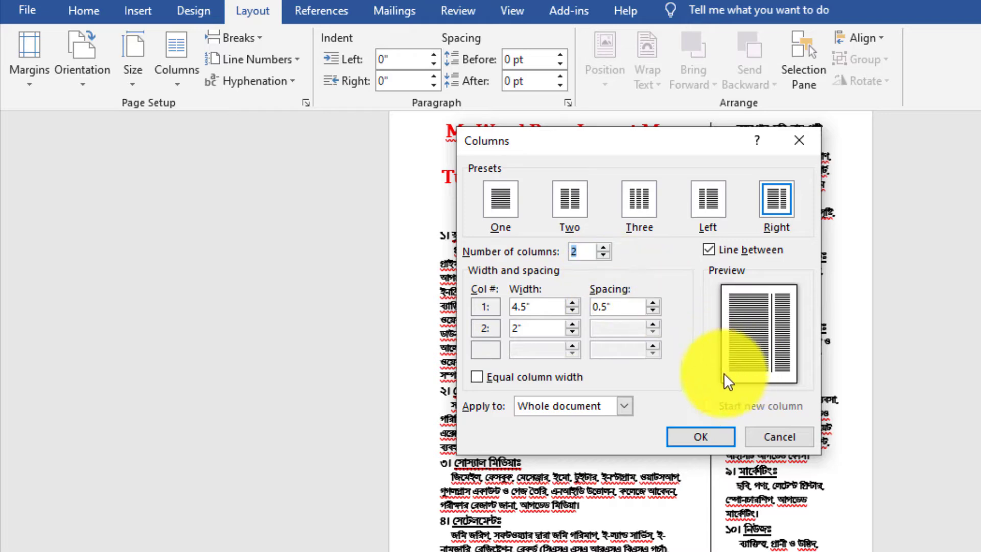
click(499, 199)
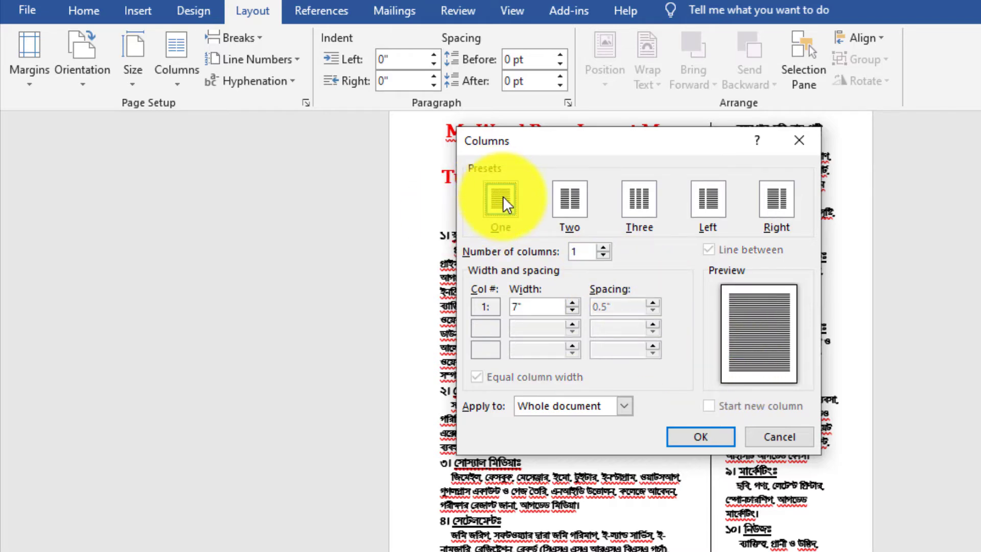
click(708, 437)
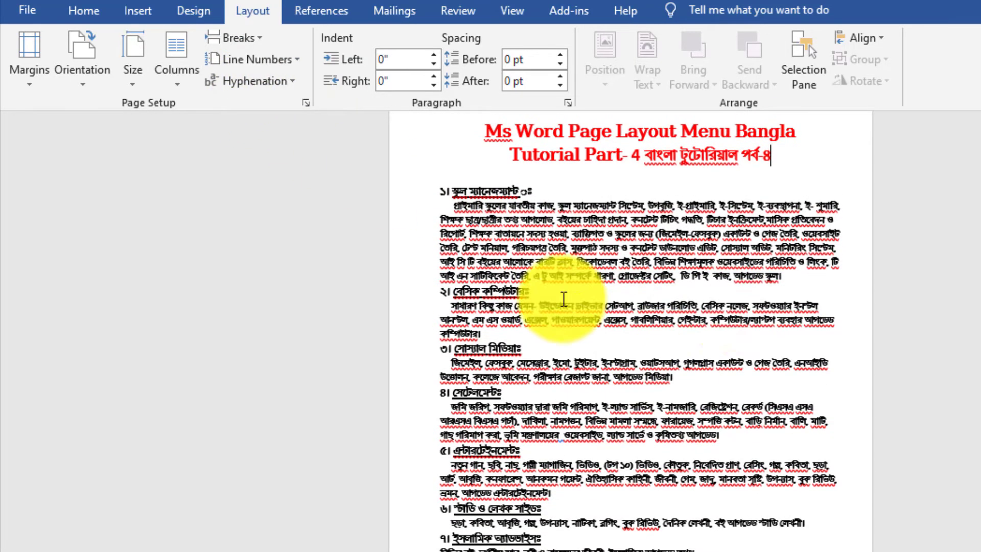
Step: Try inserting a page break over the selected text of the first two sections, undo it, and clear the selection
drag(838, 322, 375, 211)
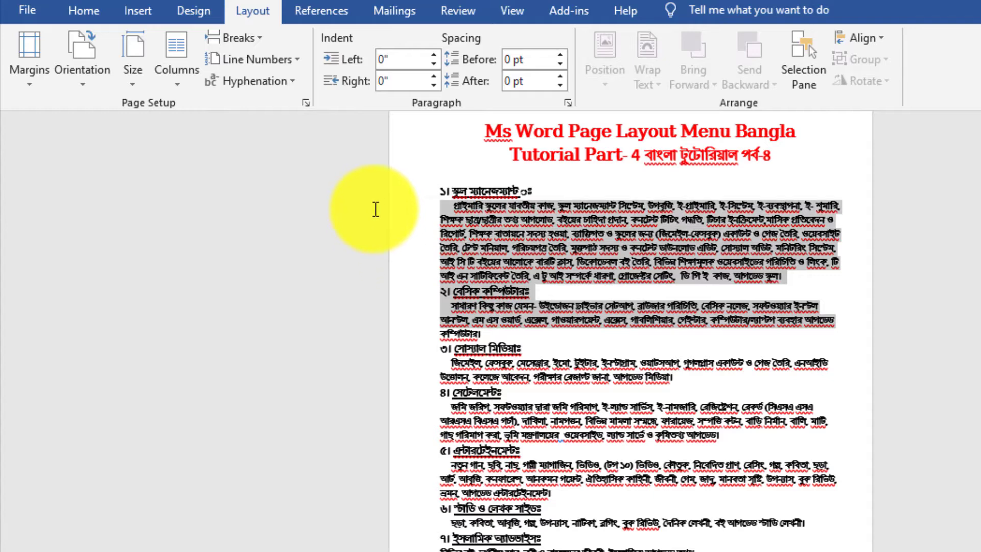
click(235, 39)
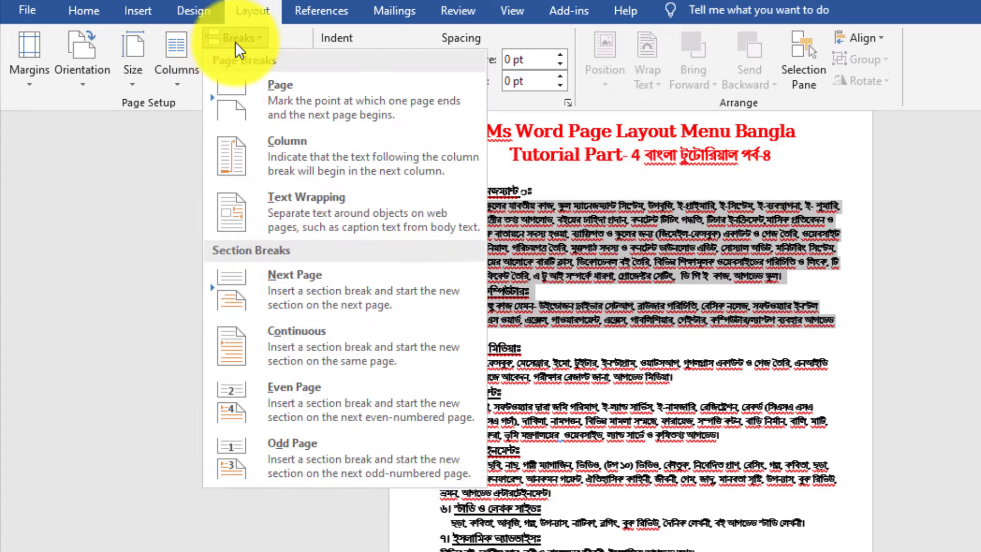
click(280, 98)
scroll(599, 343, up, 5)
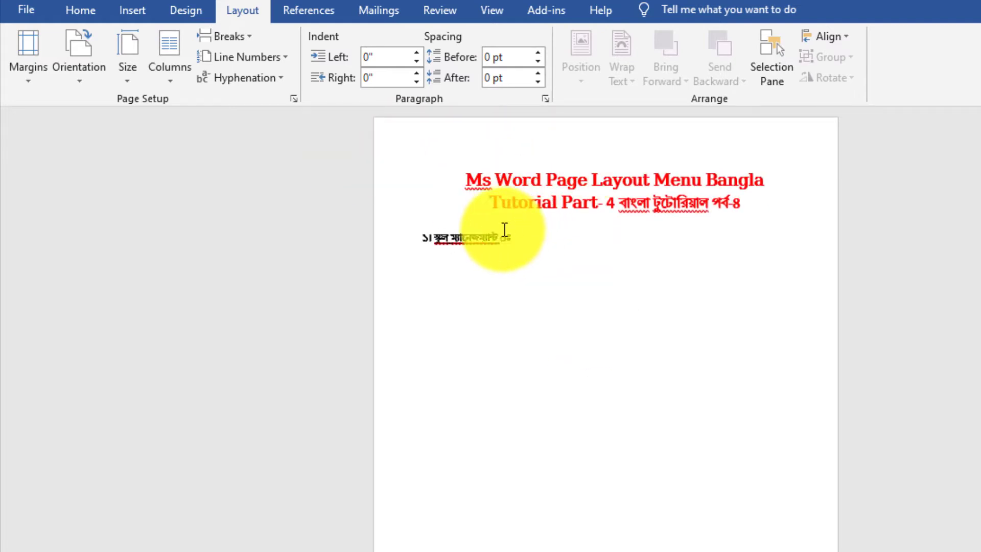
scroll(505, 229, down, 10)
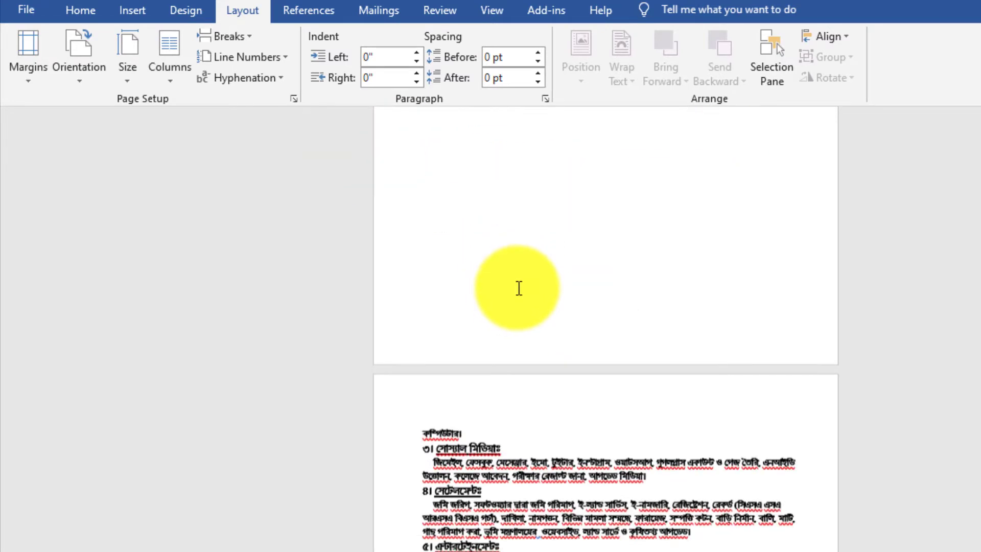
scroll(588, 403, down, 2)
scroll(510, 272, up, 4)
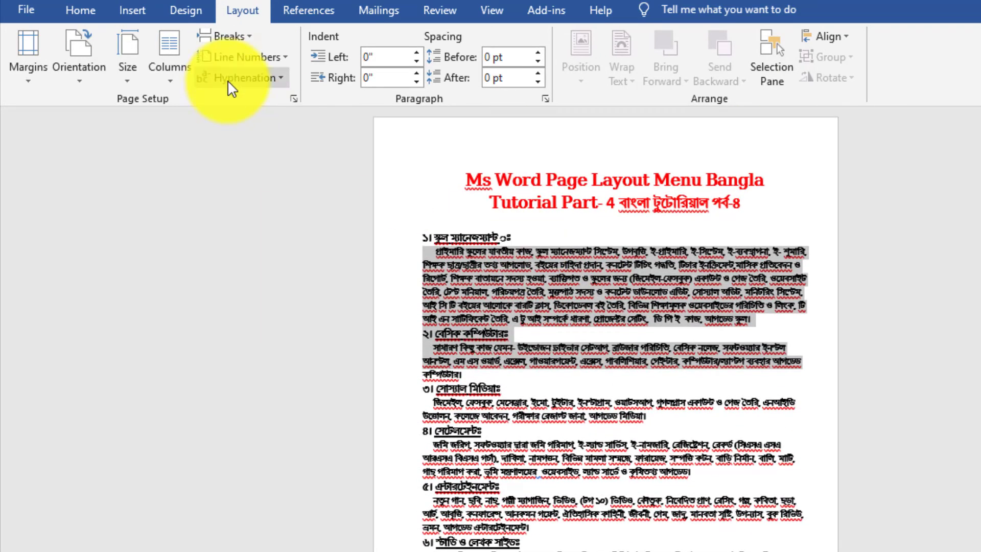
click(591, 329)
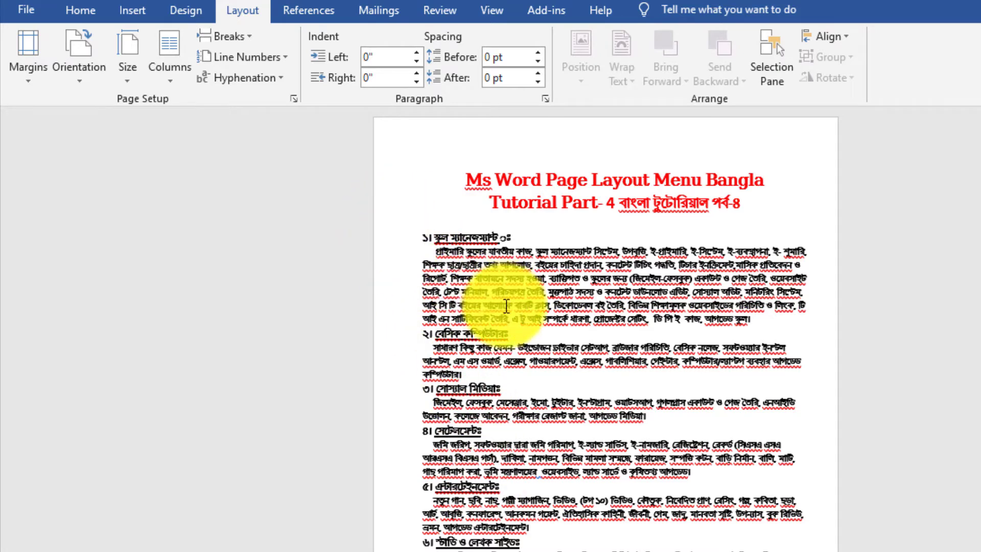
Step: Select the first section with its heading and turn on Continuous line numbering
scroll(720, 312, up, 5)
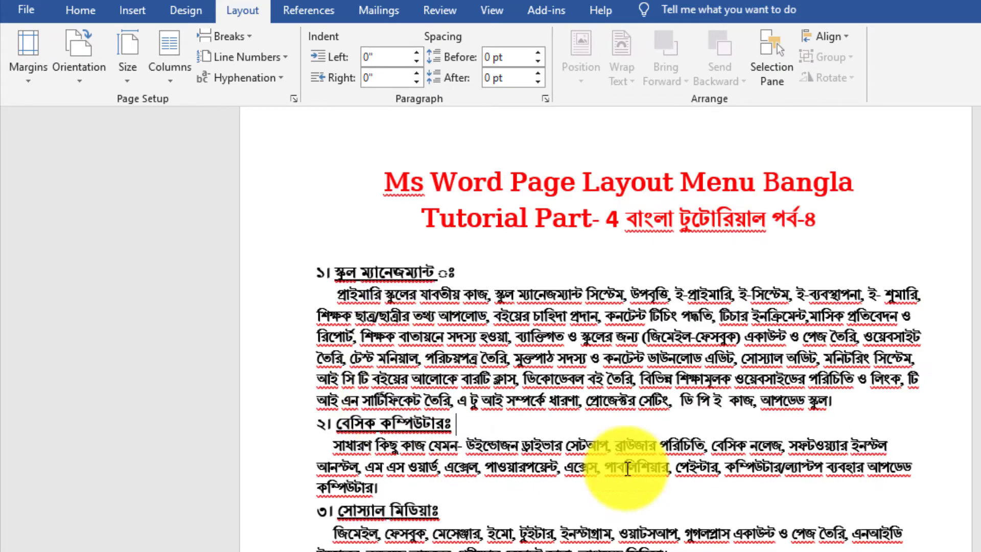
drag(837, 400, 280, 245)
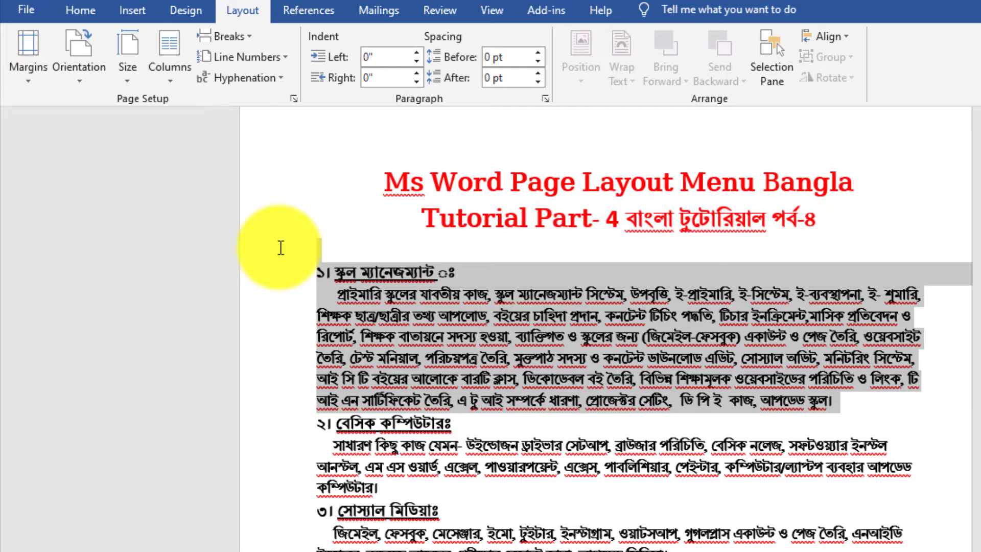
click(238, 56)
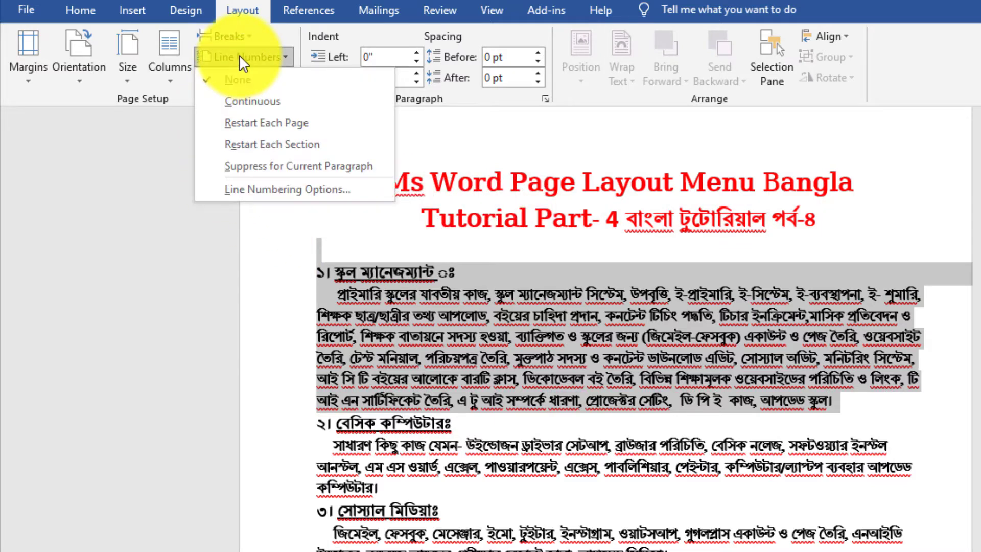
click(241, 100)
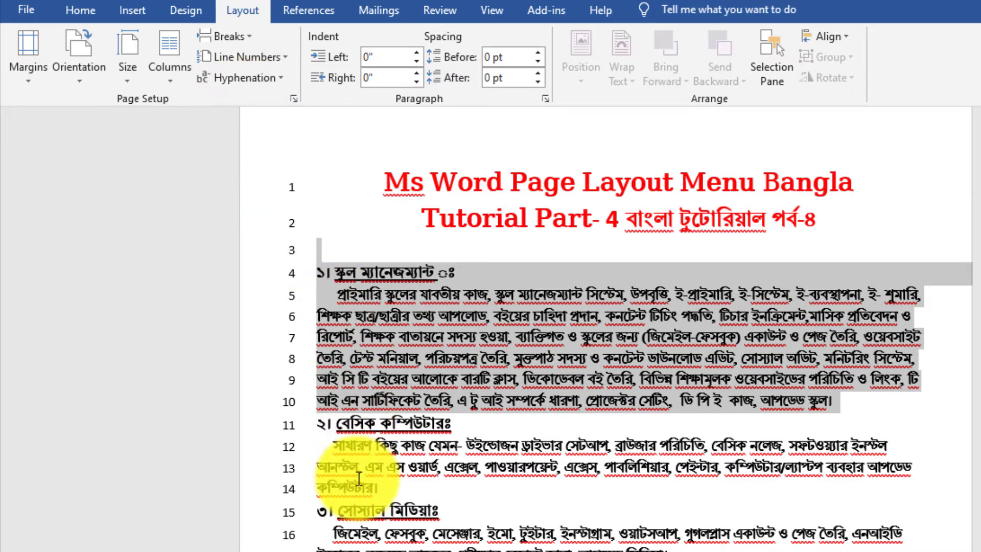
Step: Examine the line numbers down the first page and onto the second page of the document
scroll(508, 241, down, 3)
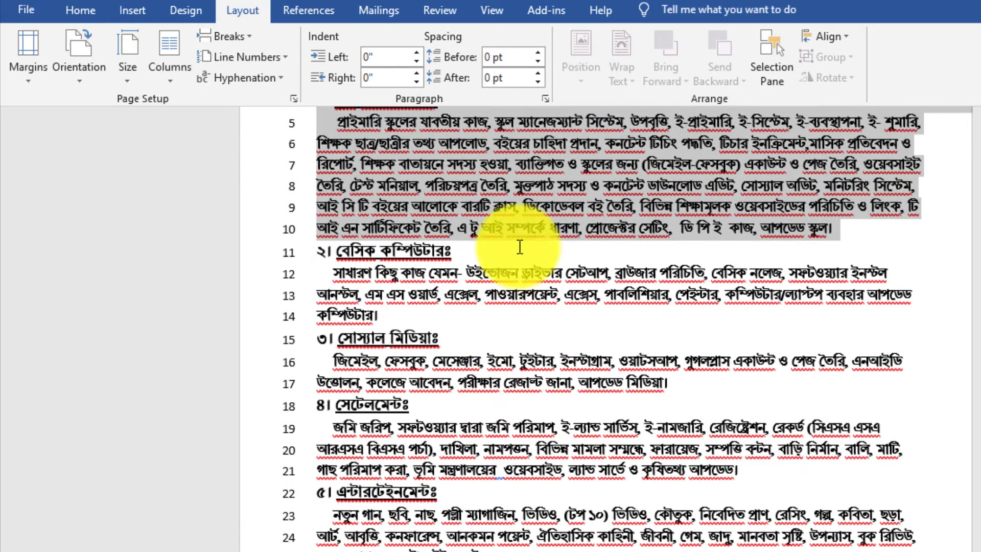
scroll(532, 245, up, 1)
scroll(500, 214, up, 1)
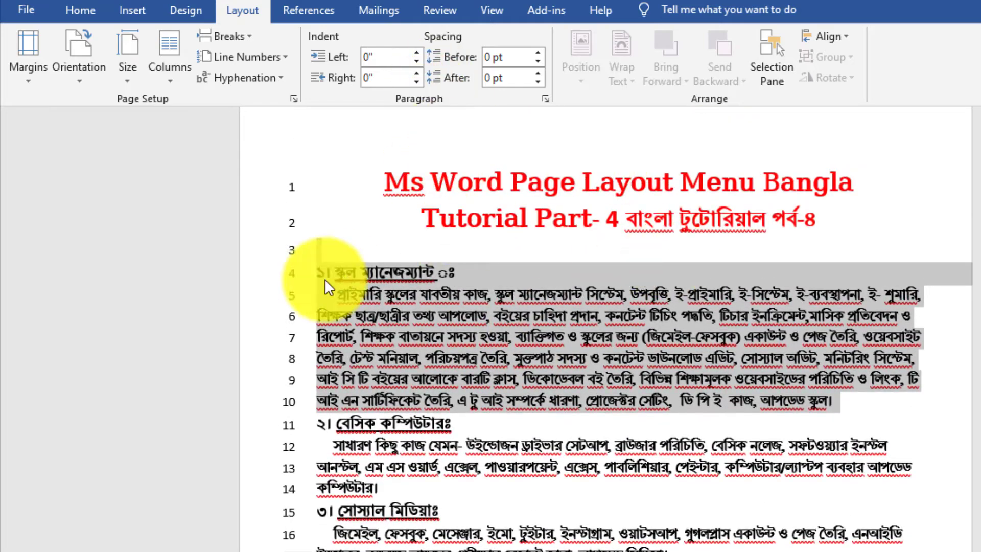
scroll(352, 307, down, 1)
scroll(363, 311, down, 7)
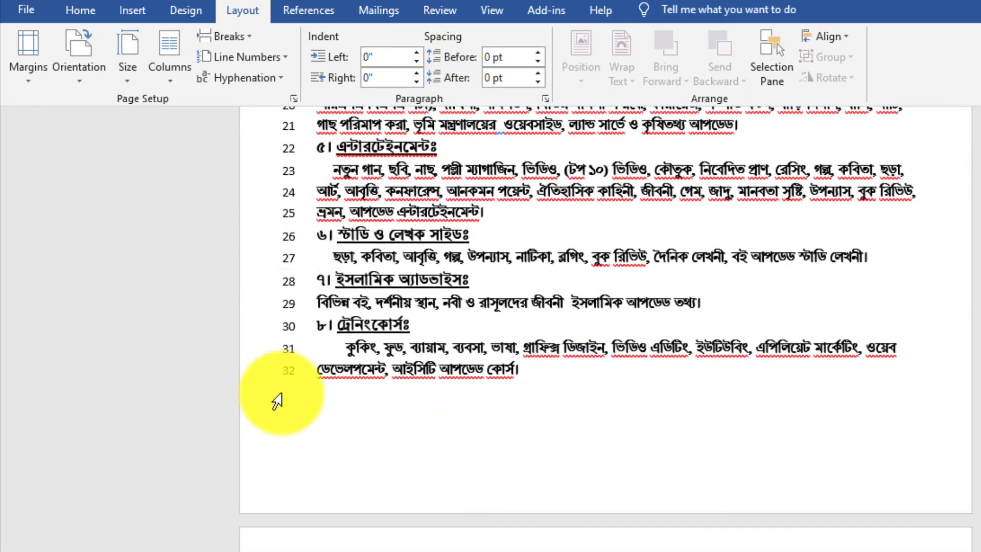
scroll(349, 365, down, 5)
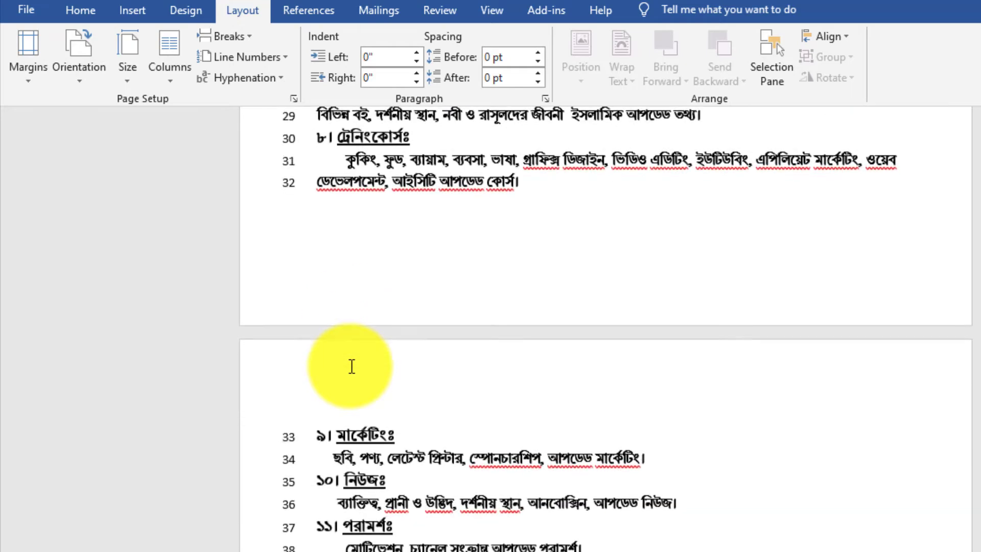
scroll(307, 347, down, 2)
scroll(291, 393, up, 8)
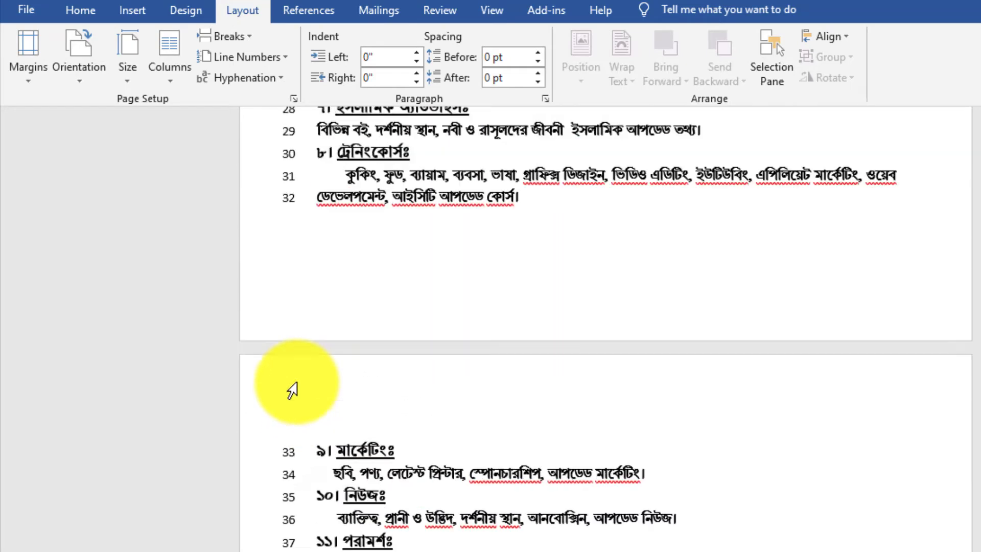
scroll(331, 334, up, 5)
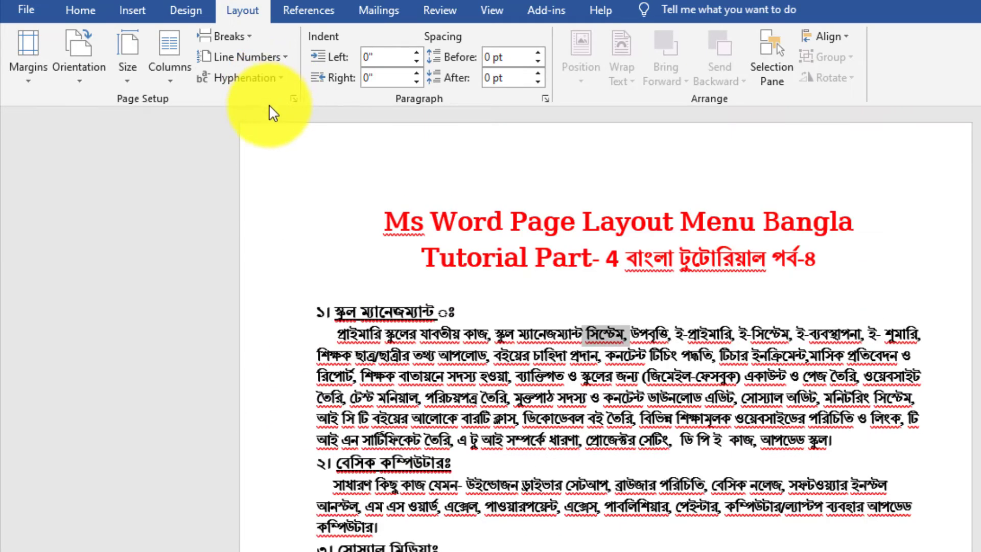
Step: Look through the hyphenation choices and open the hyphenation options
click(255, 77)
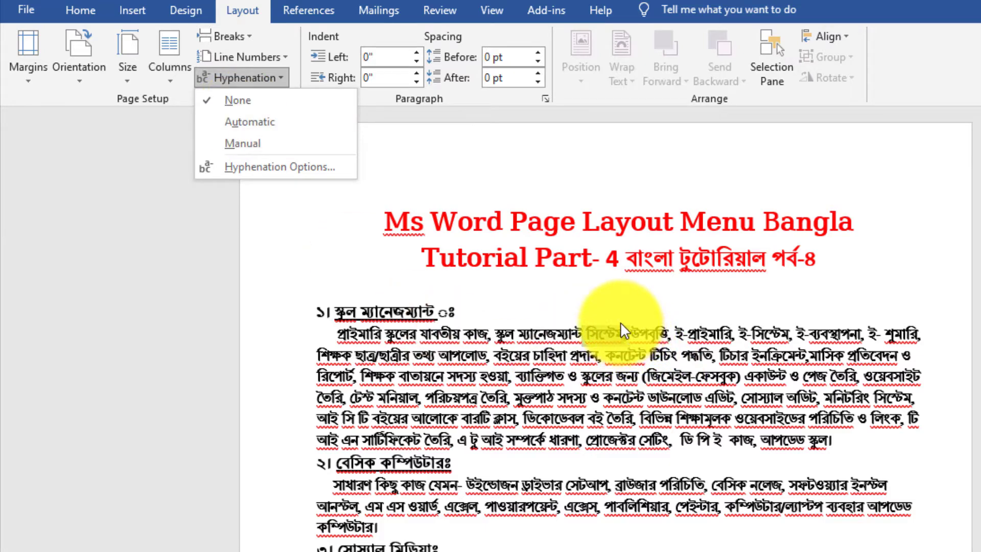
click(289, 167)
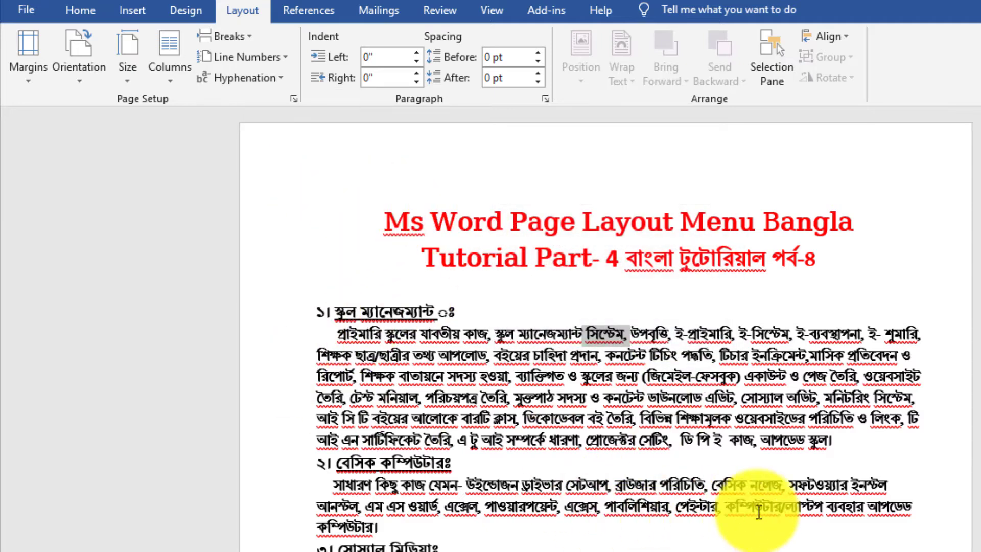
Step: Select the first section together with the second section's heading and set their left indent to 0.6"
drag(838, 457, 256, 302)
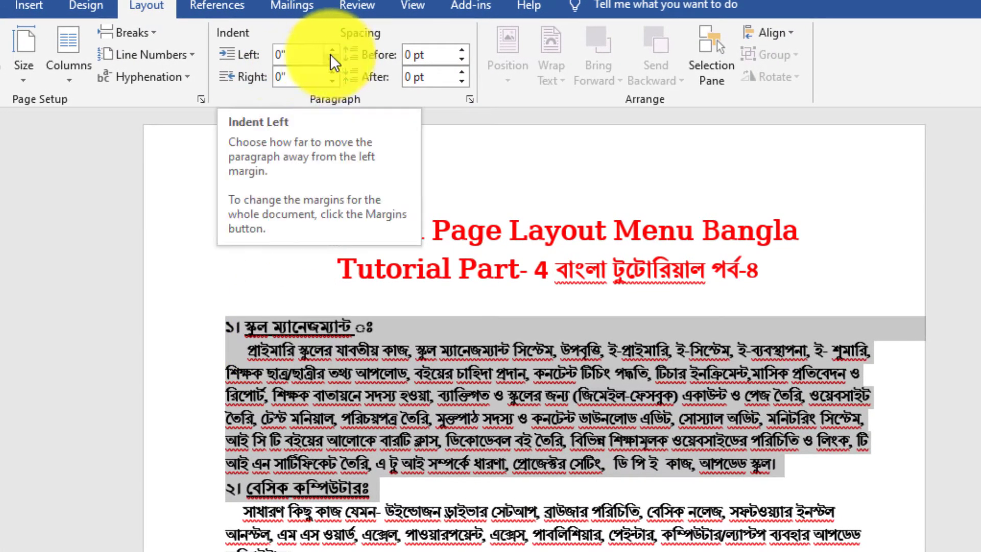
click(336, 50)
click(336, 50)
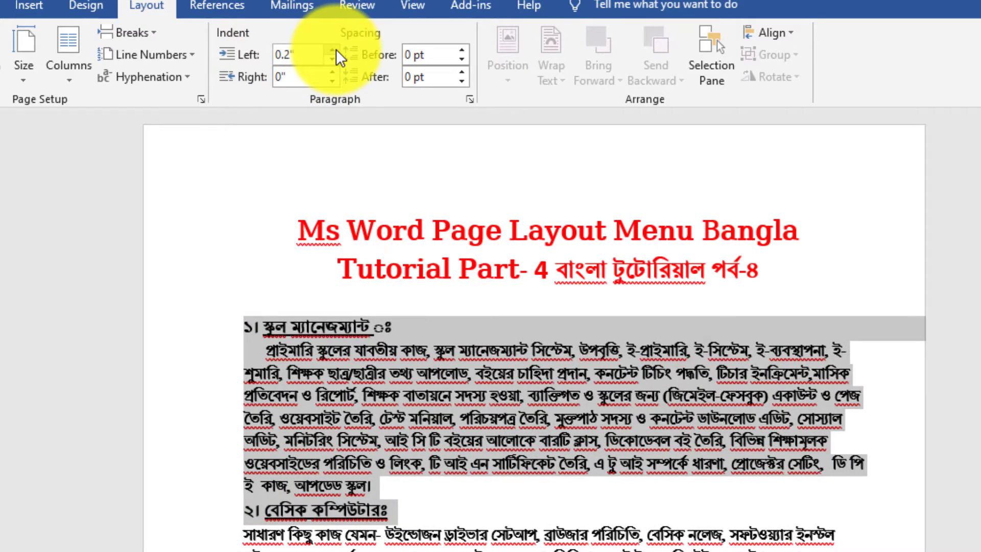
click(335, 49)
click(336, 49)
click(336, 49)
click(335, 49)
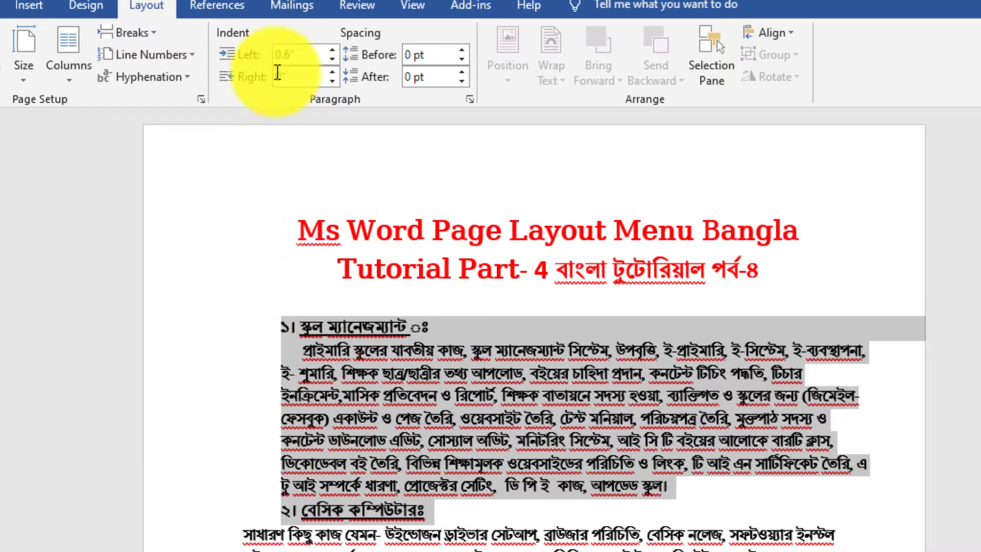
Step: Set the right indent of the selected paragraphs to 0.4"
click(332, 72)
click(333, 72)
click(332, 72)
click(332, 72)
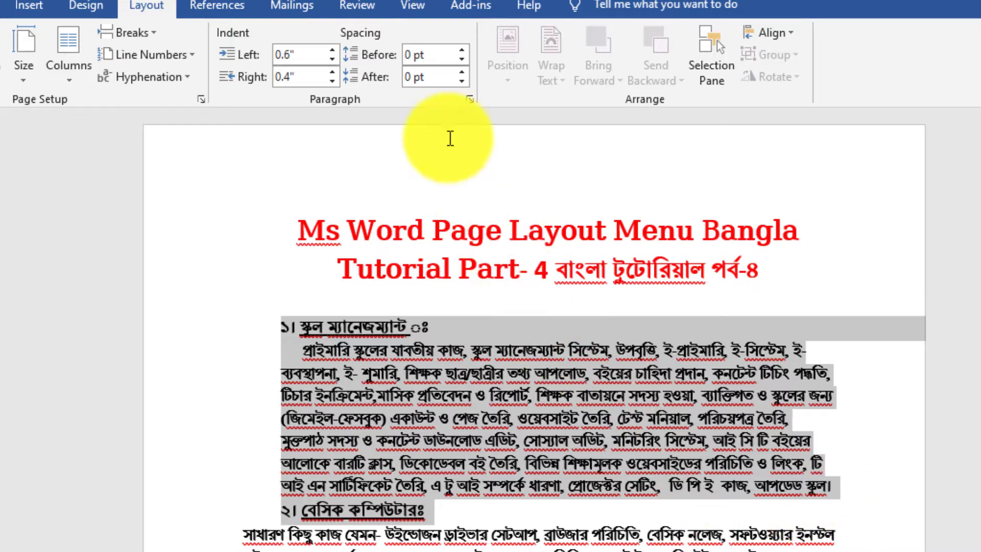
Step: Try 18 pt of spacing before the selected paragraphs, and settle on Auto
click(462, 49)
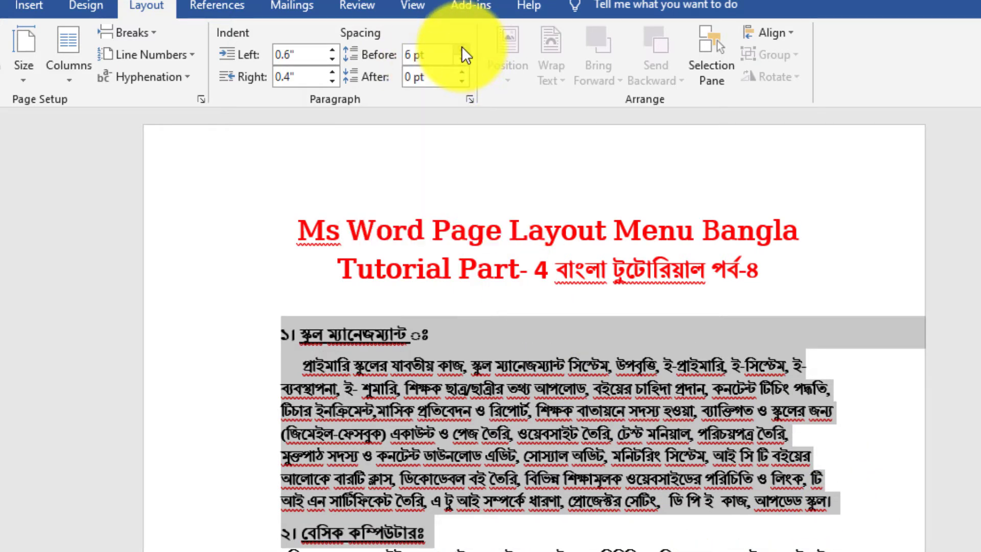
click(461, 47)
click(461, 47)
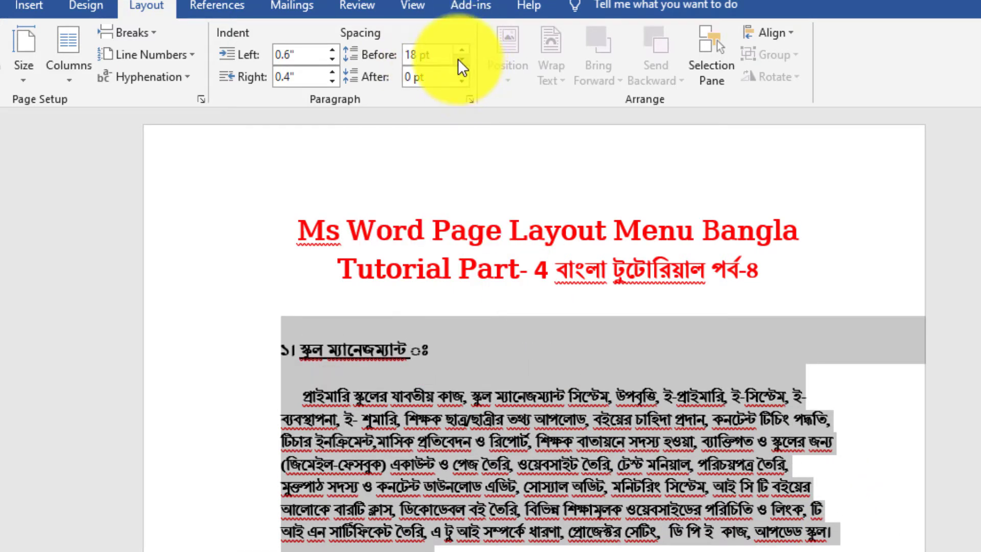
click(458, 60)
click(458, 61)
click(459, 60)
click(458, 60)
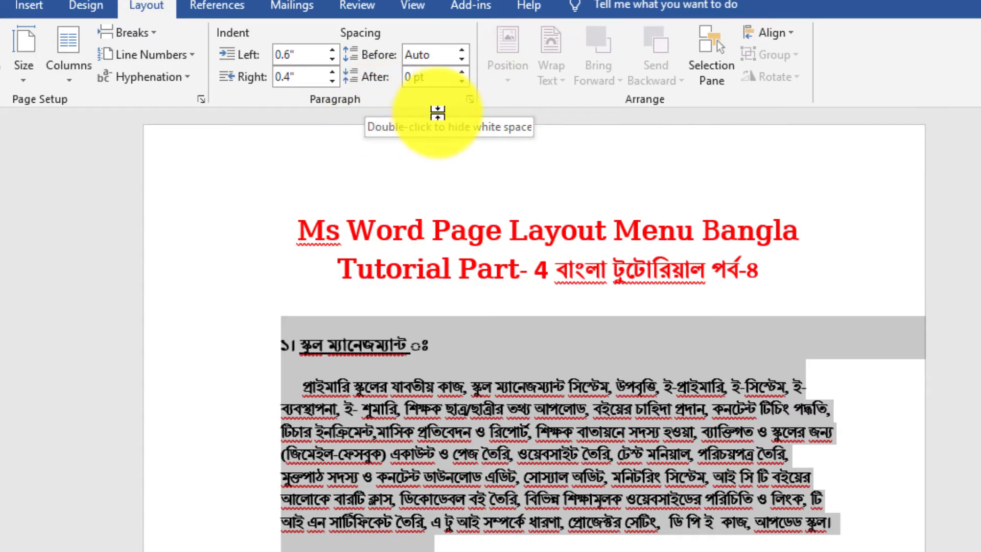
scroll(434, 109, down, 1)
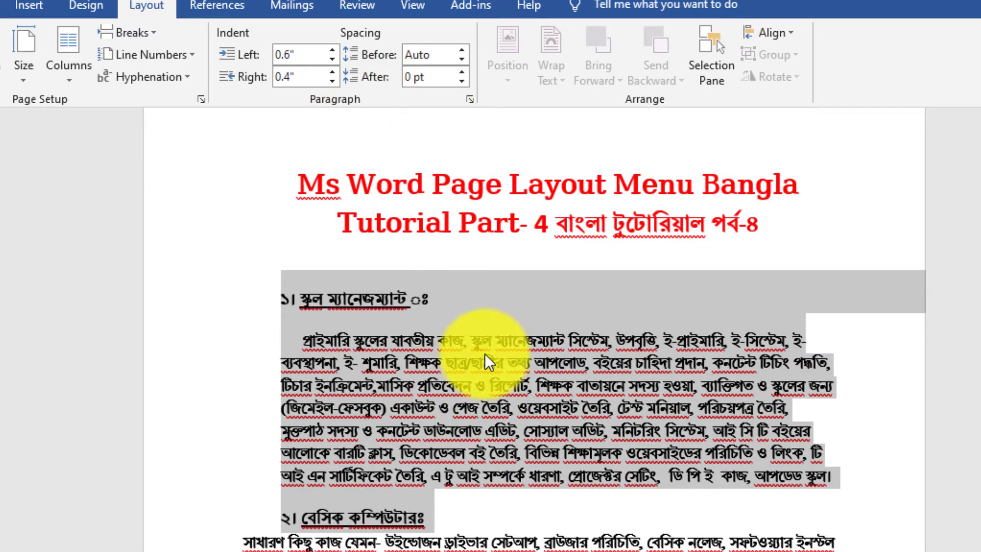
Step: Set the spacing after the selected paragraphs to 30 pt
click(461, 80)
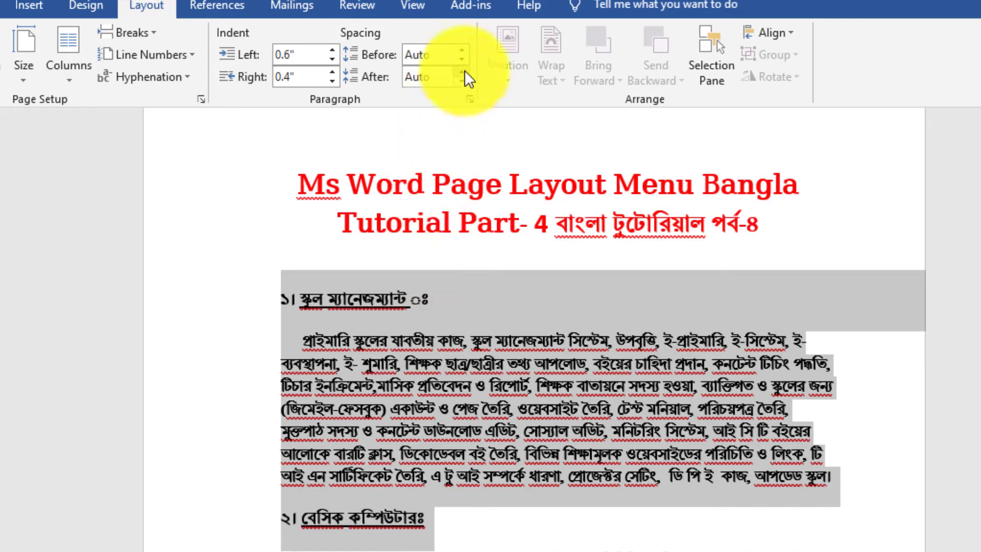
click(465, 70)
click(463, 72)
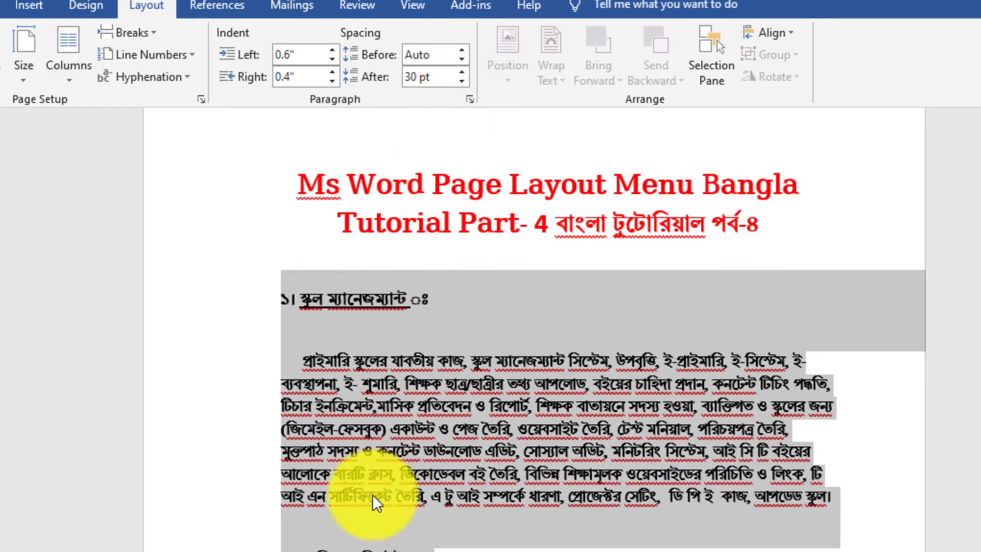
Step: Set the spacing after the first section's body paragraph to 18 pt and check the layout on the page
drag(869, 513, 276, 363)
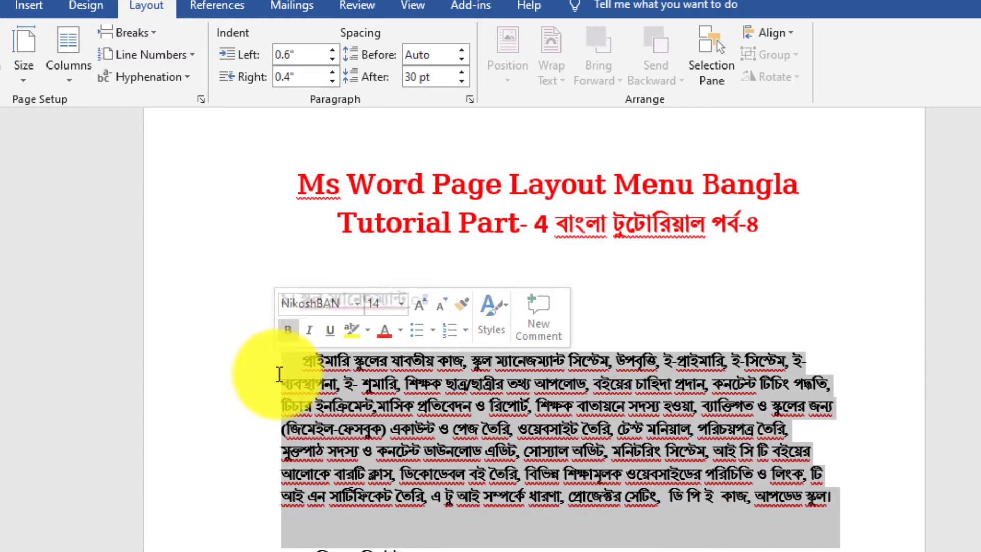
click(461, 81)
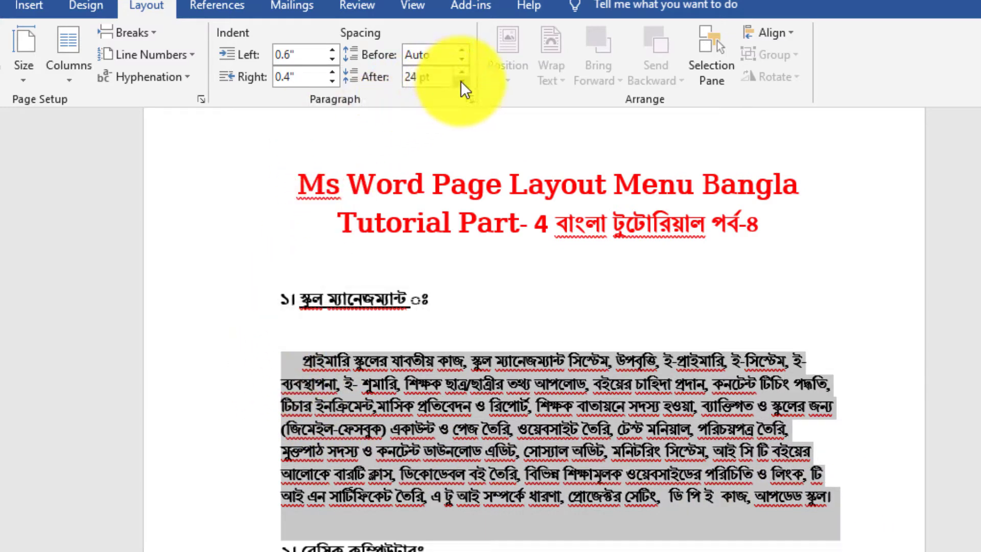
click(461, 81)
click(608, 451)
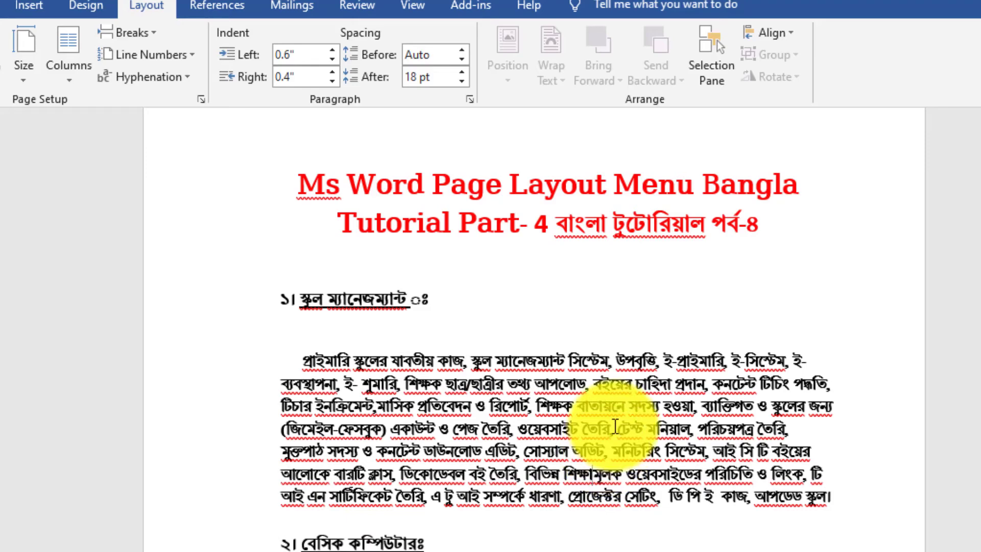
scroll(499, 393, up, 1)
scroll(515, 399, down, 10)
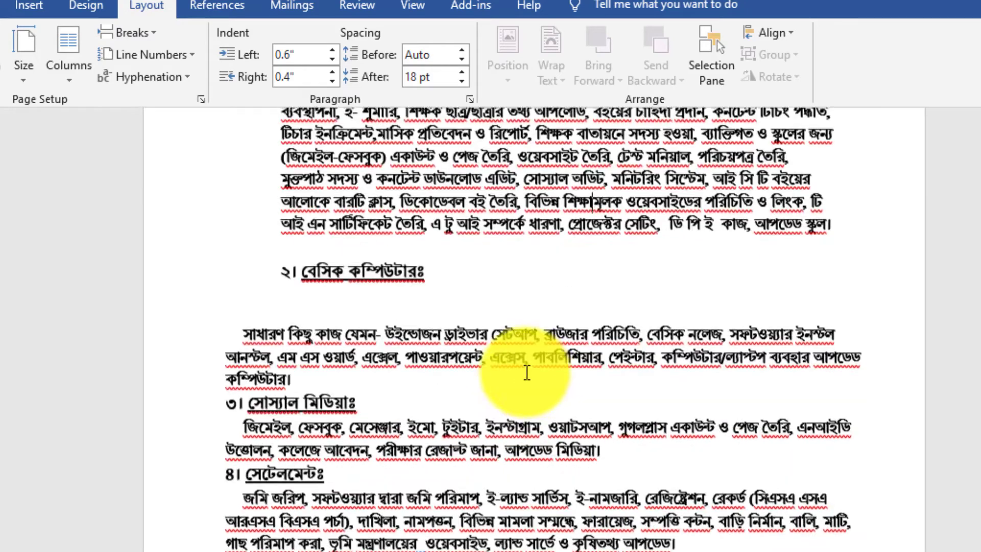
scroll(565, 434, up, 10)
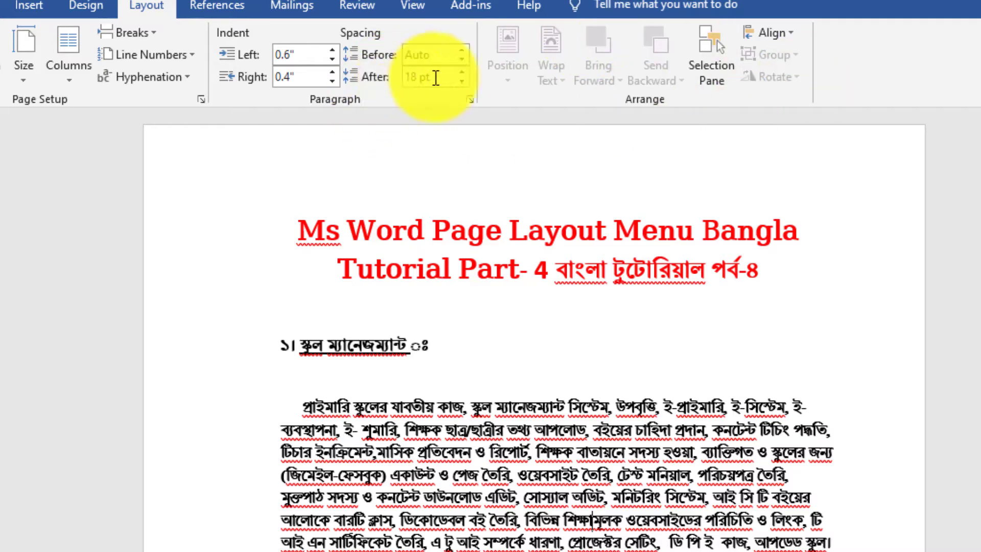
scroll(613, 307, down, 1)
scroll(742, 342, up, 1)
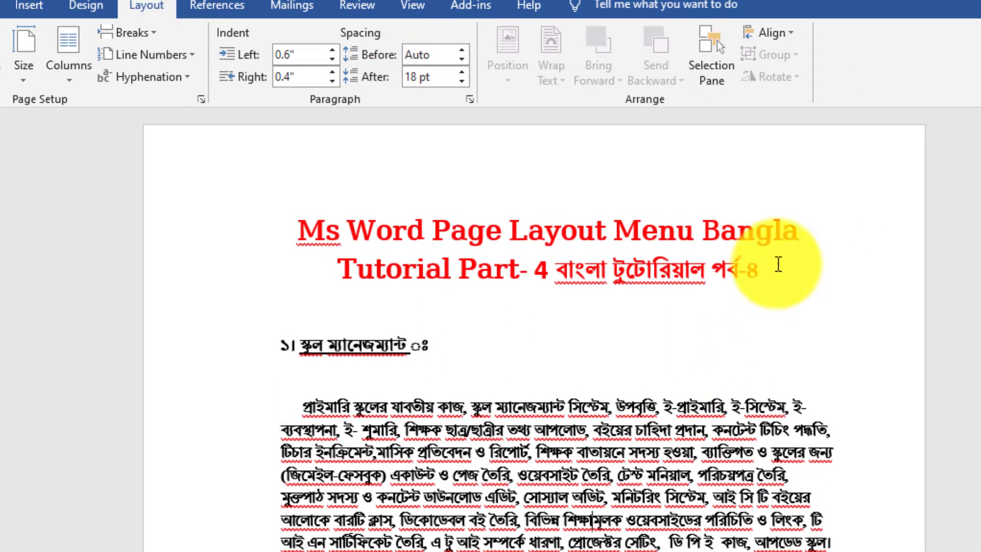
Step: Set the spacing after the two red title lines to 36 pt and clear the selection
drag(711, 263, 256, 220)
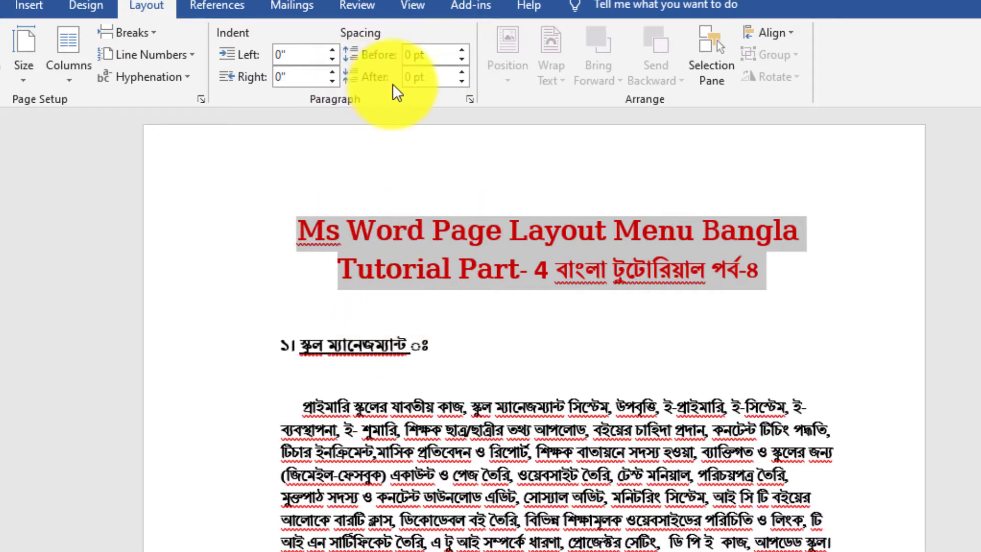
click(461, 81)
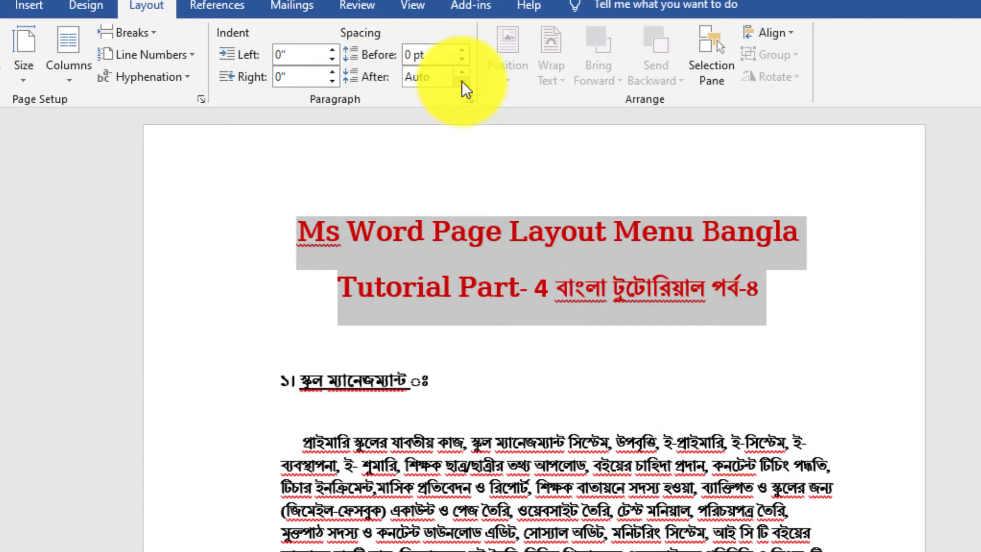
click(464, 69)
click(465, 69)
click(465, 69)
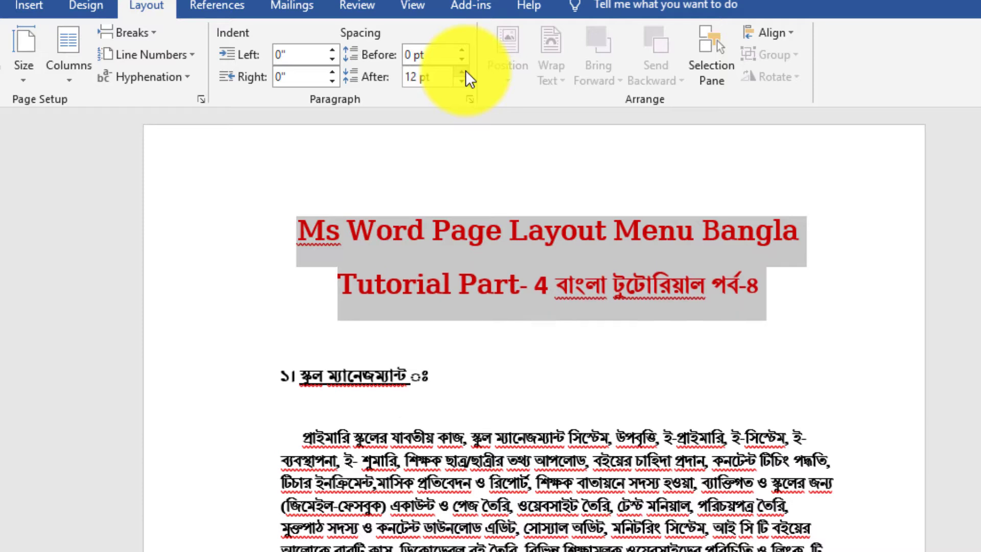
click(465, 69)
click(465, 70)
click(465, 69)
click(465, 69)
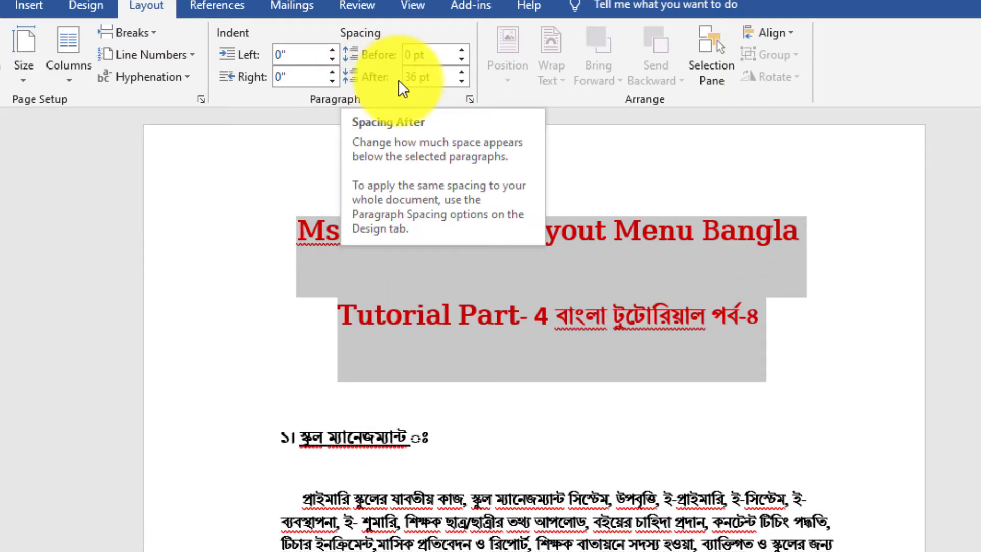
click(781, 394)
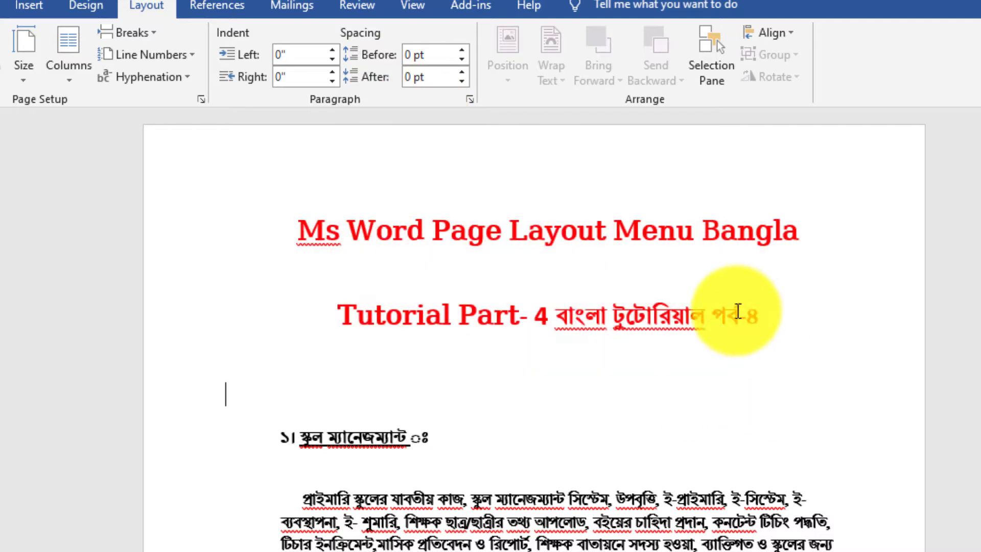
Step: Select the two red title lines again and increase their spacing before beyond 36 pt
drag(737, 310, 278, 210)
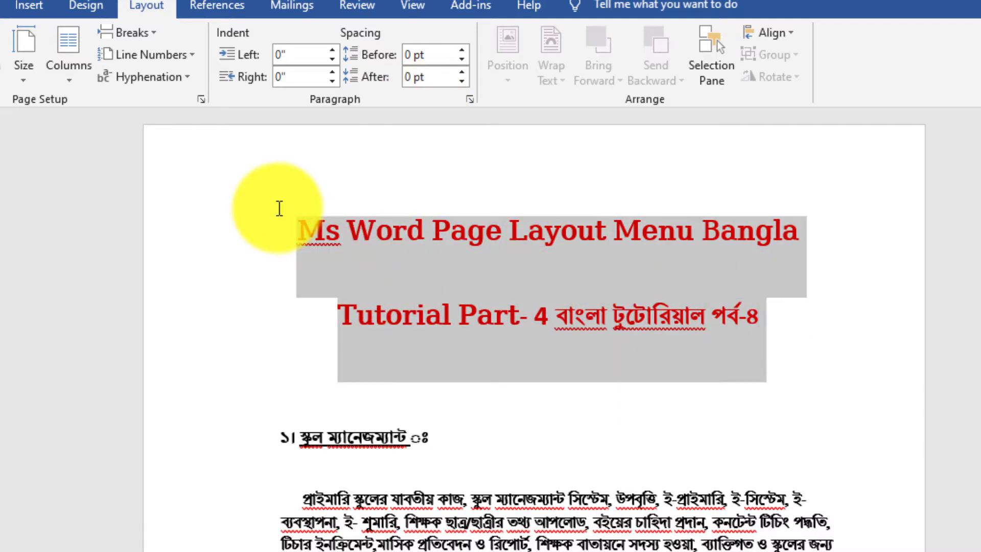
click(464, 49)
click(464, 49)
click(463, 49)
click(464, 50)
click(464, 49)
click(464, 50)
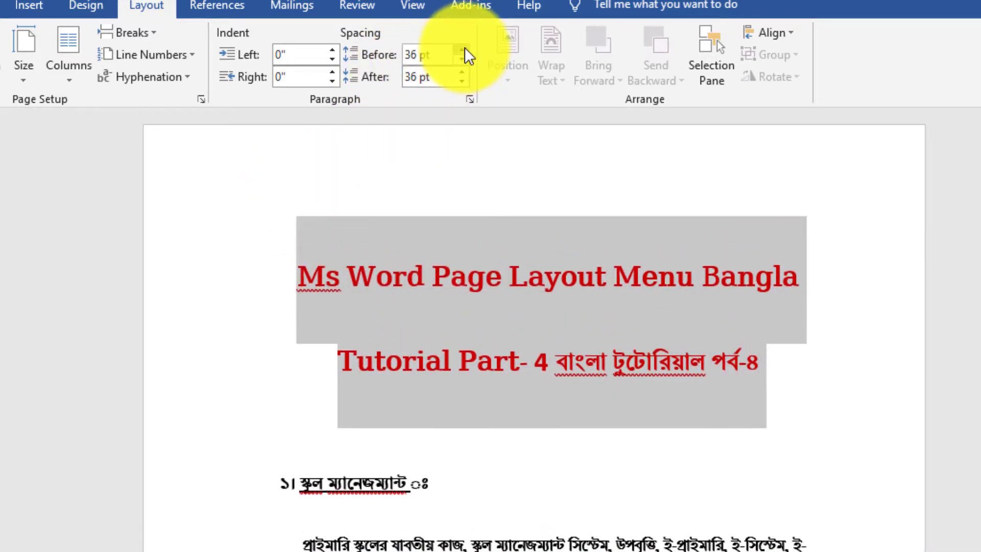
click(465, 49)
click(465, 49)
click(465, 49)
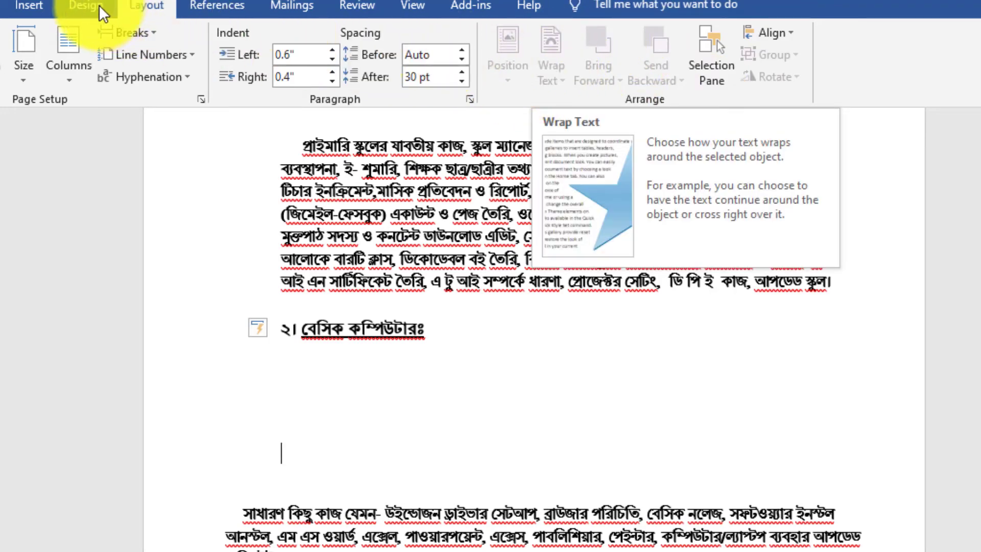
Step: Draw a wide rectangle shape in the empty space below the second section's heading
click(29, 7)
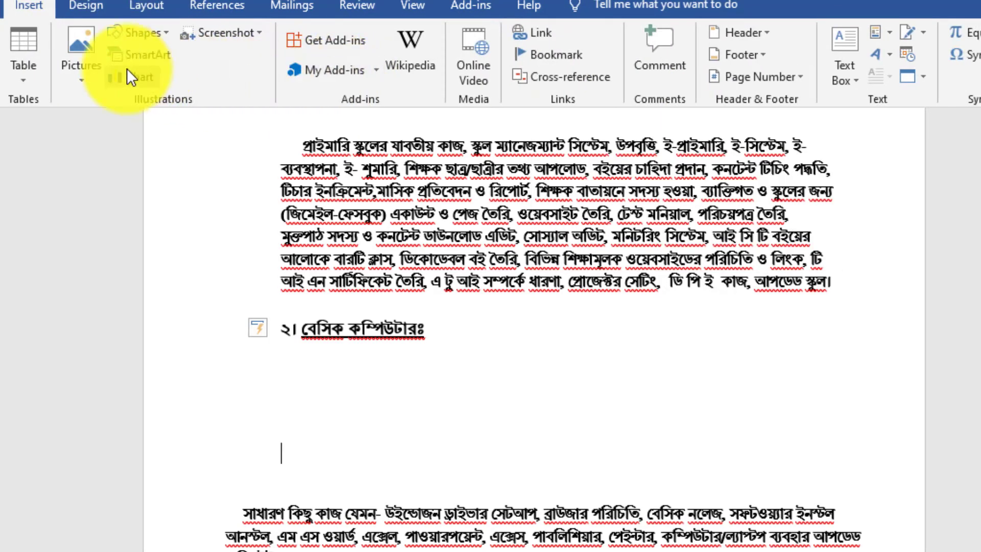
click(133, 33)
click(172, 68)
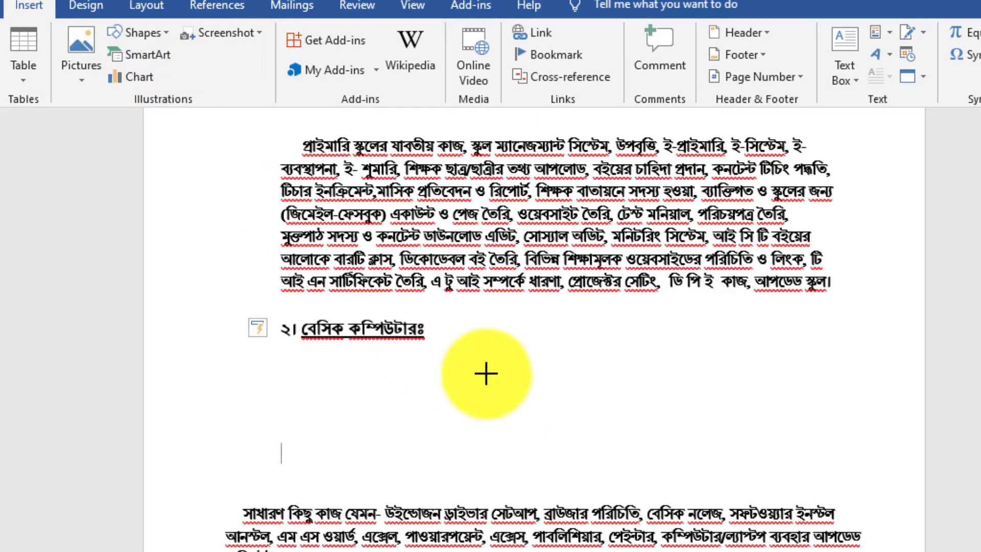
drag(438, 355, 751, 445)
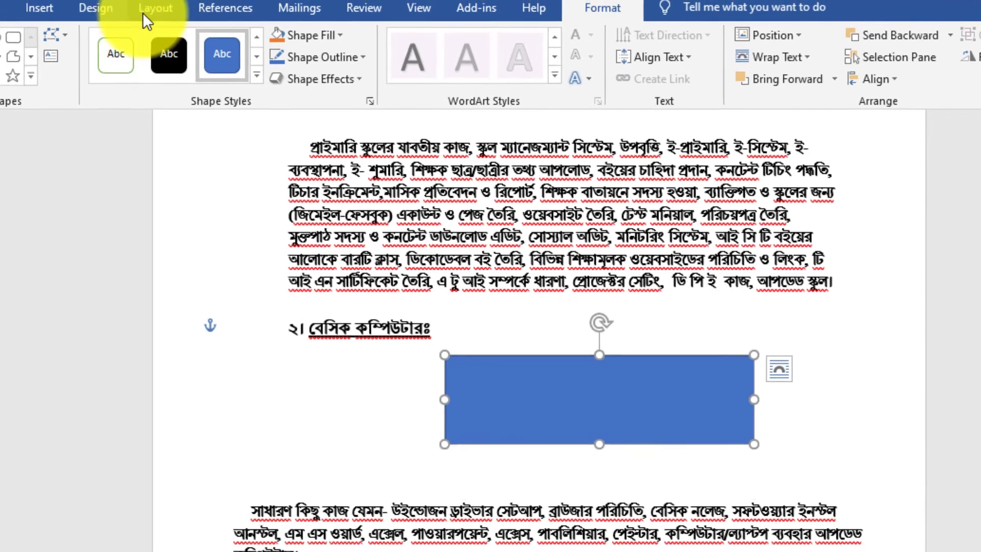
Step: Draw a down arrow shape beside the second section's heading, overlapping the upper edge of the rectangle
click(24, 63)
drag(501, 301, 597, 410)
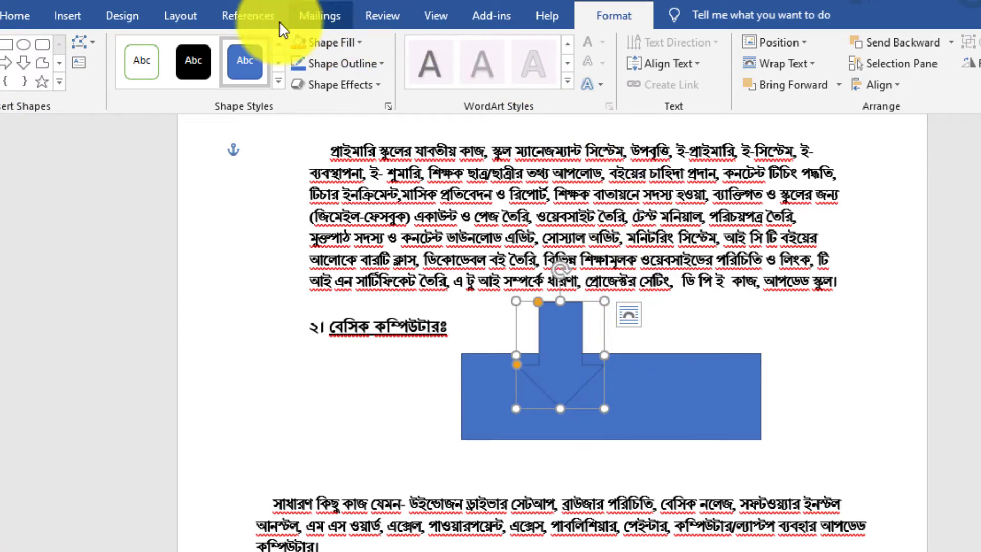
Step: Position the arrow at the top center of the page with square text wrapping and view it there
click(192, 14)
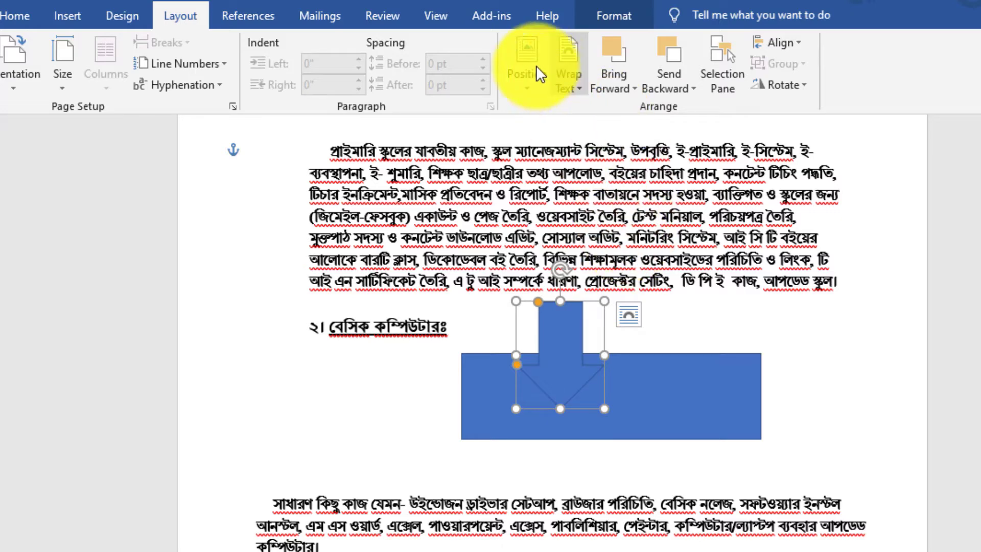
click(521, 57)
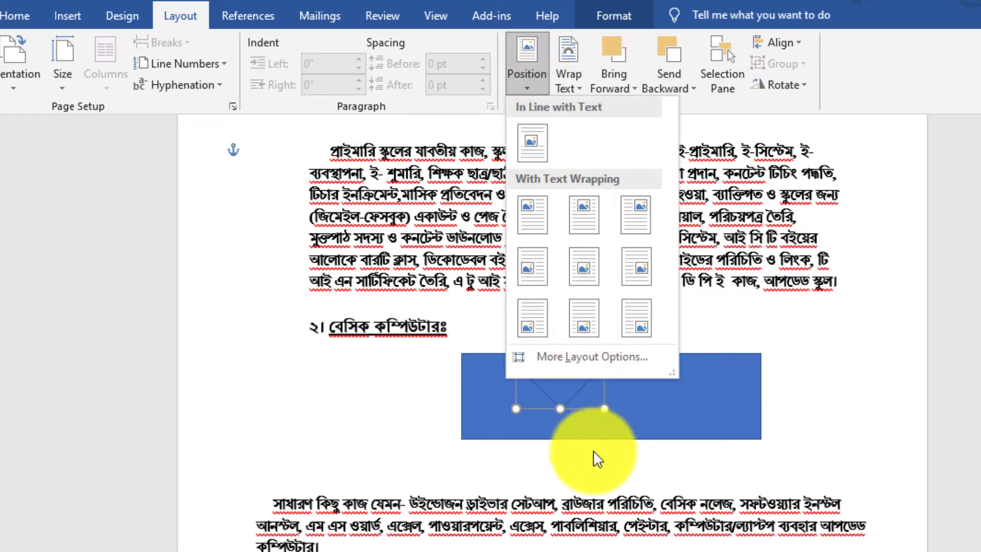
click(911, 348)
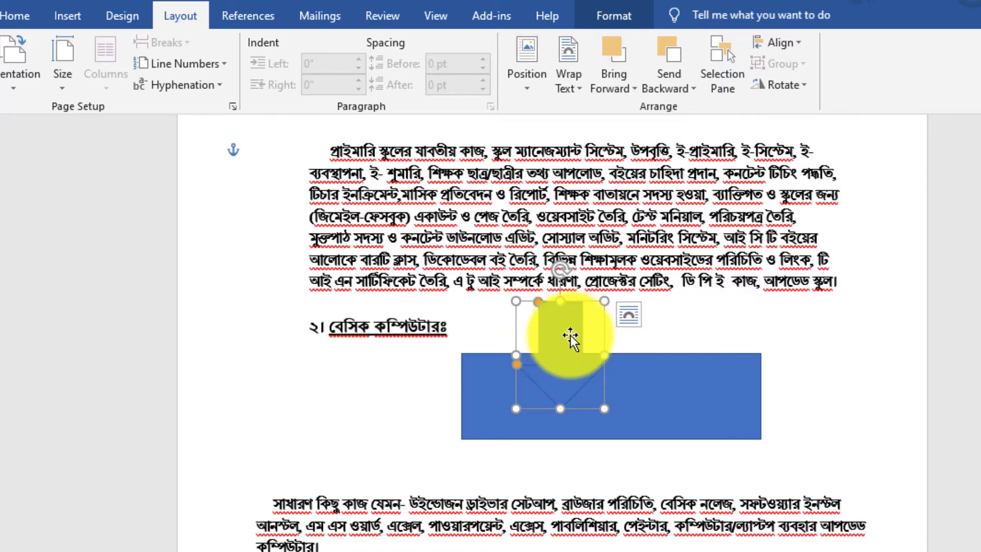
click(525, 66)
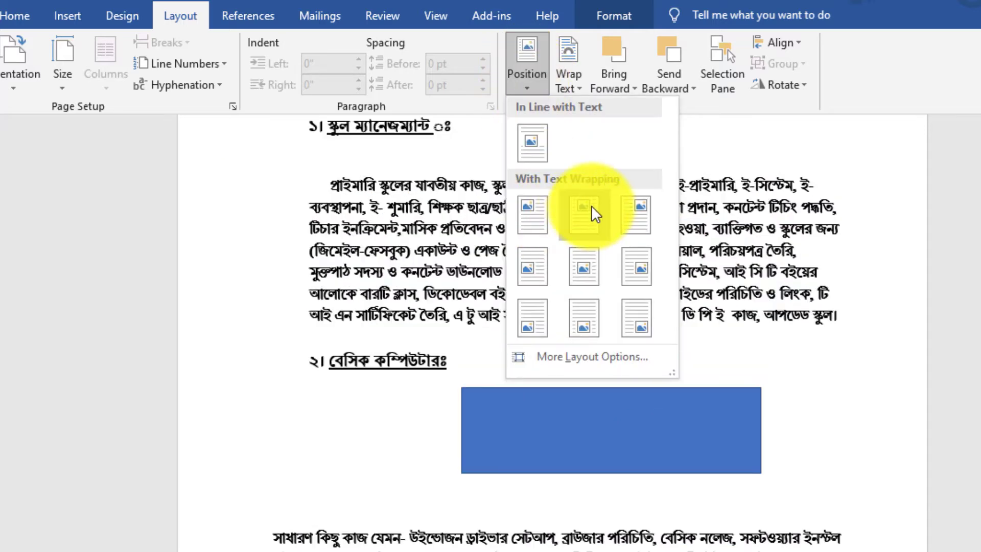
click(590, 208)
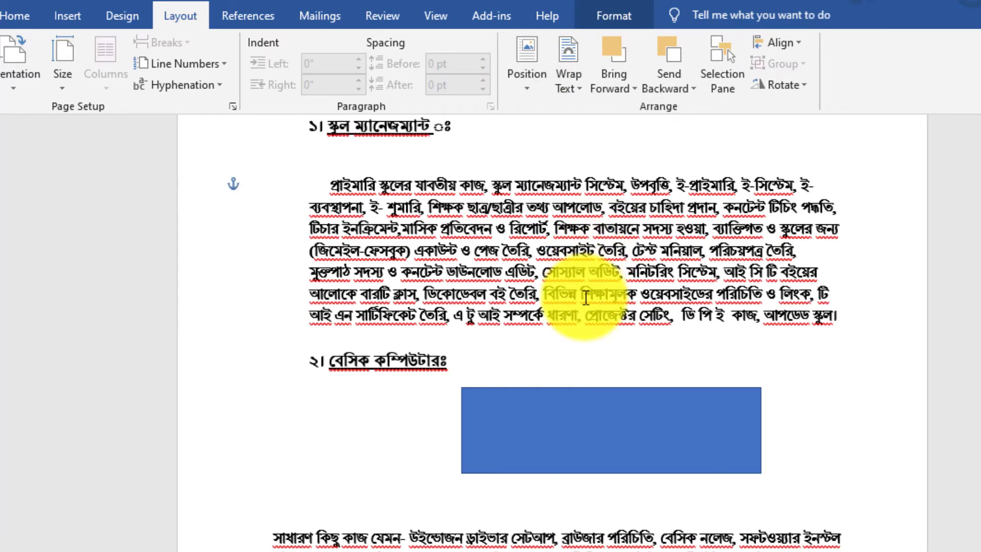
scroll(586, 298, up, 5)
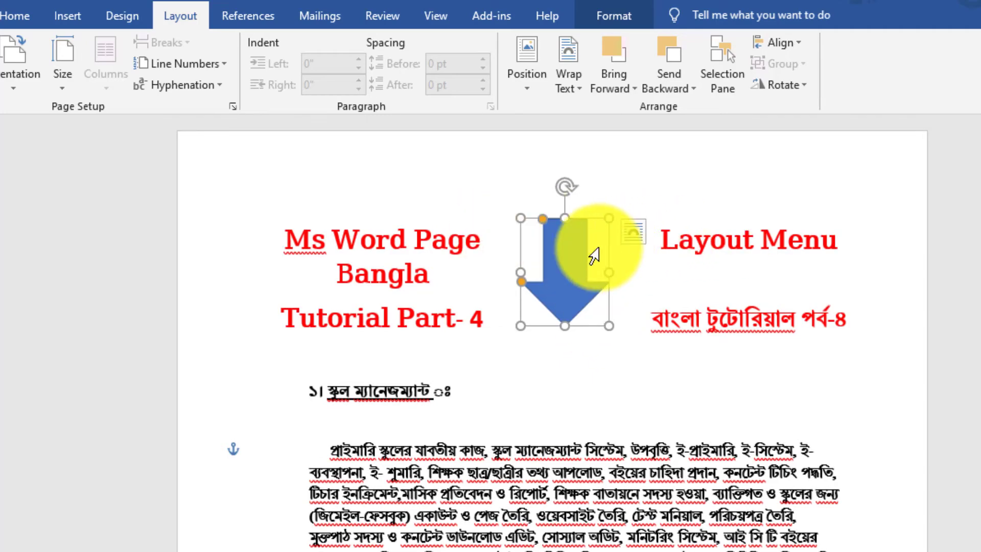
Step: Position the arrow at the middle center of the page with square text wrapping and check how the text flows
click(527, 72)
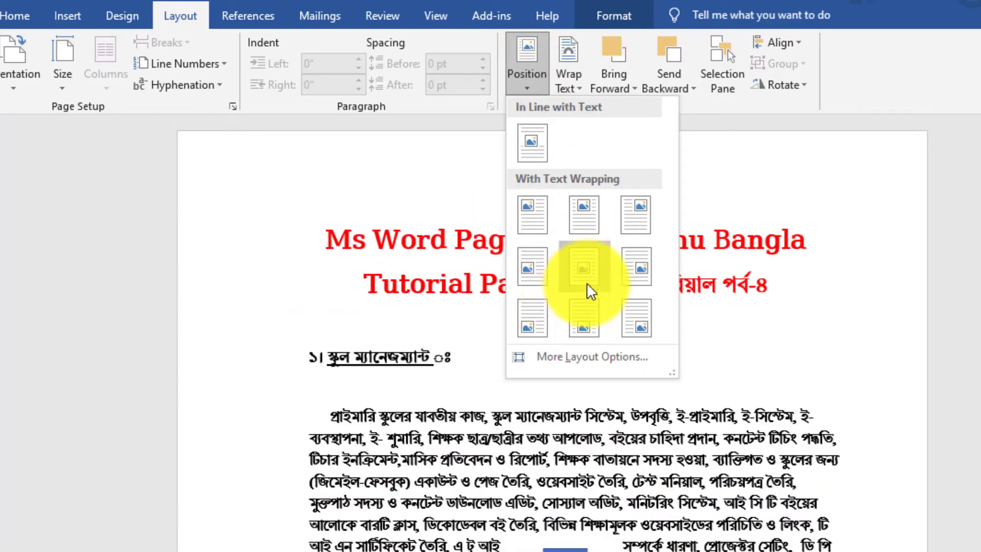
click(586, 283)
scroll(690, 358, down, 8)
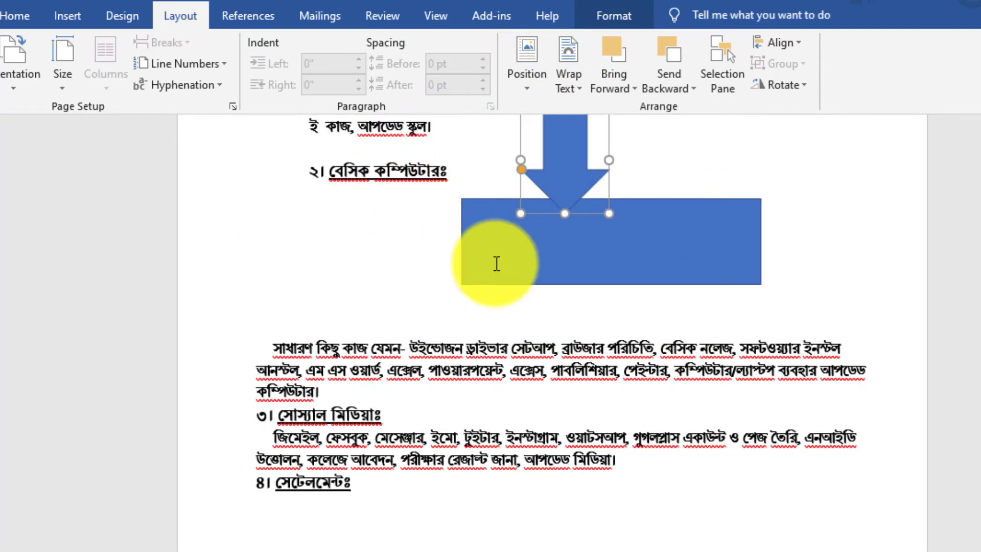
scroll(496, 263, up, 3)
scroll(537, 263, down, 3)
scroll(501, 265, up, 1)
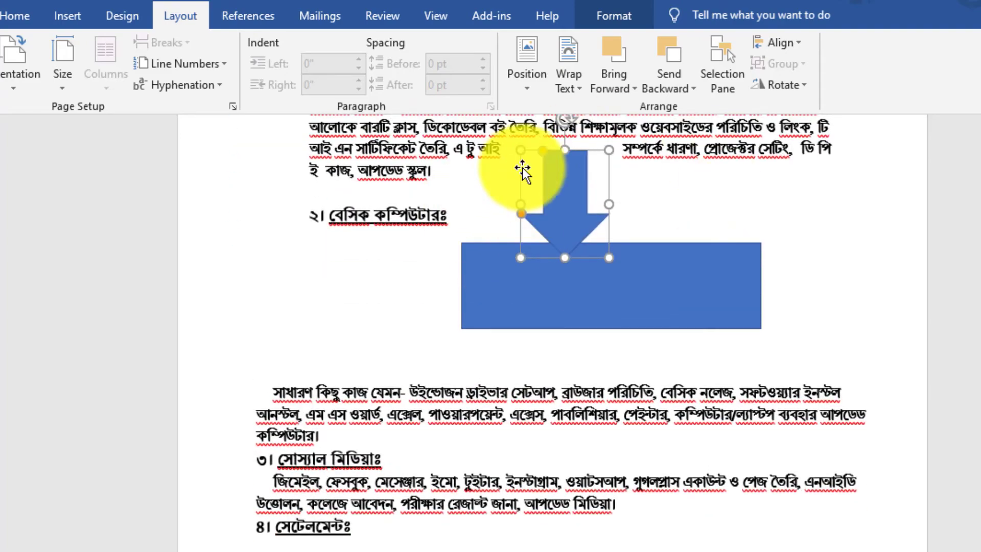
scroll(560, 153, up, 4)
Step: Set the arrow's text wrapping to Through and review the wrapping options again
click(525, 72)
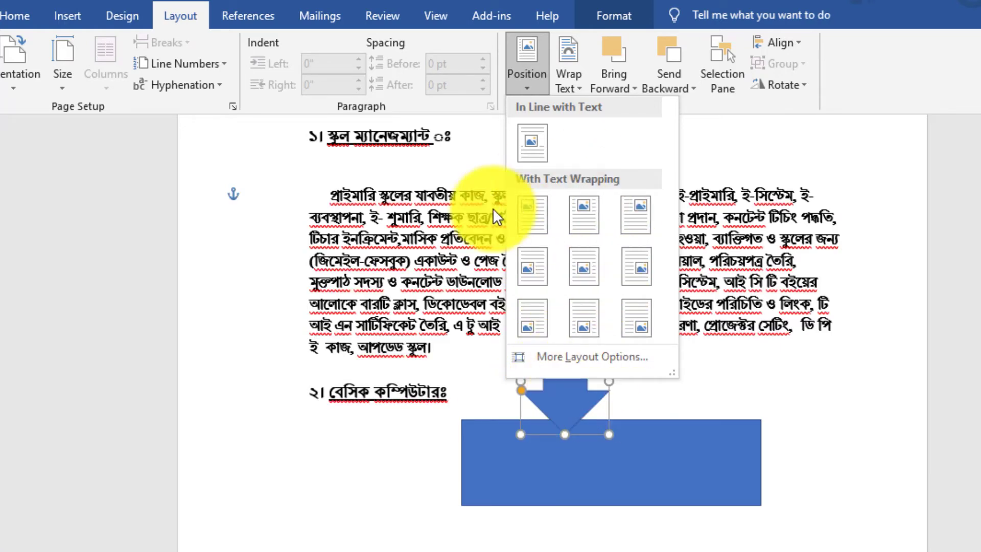
click(716, 123)
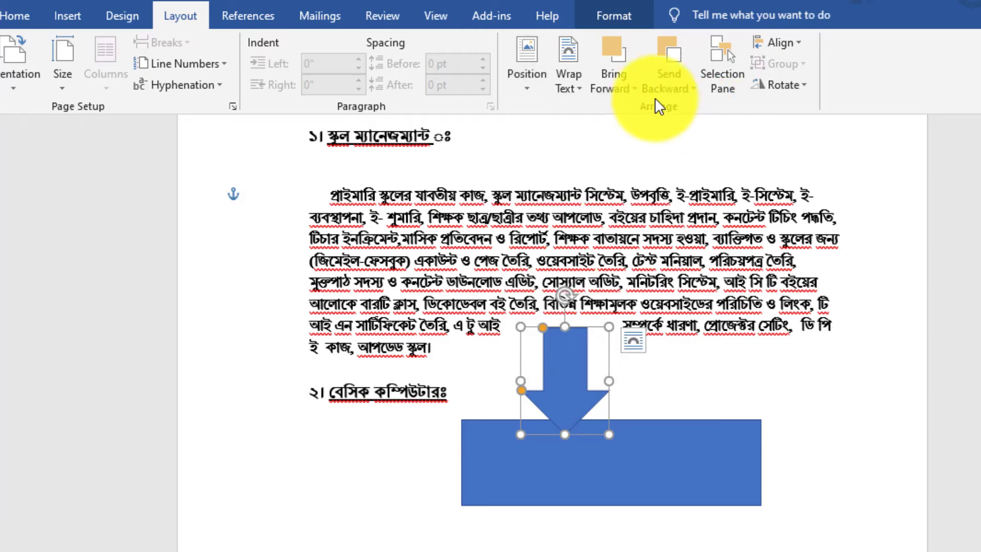
click(555, 60)
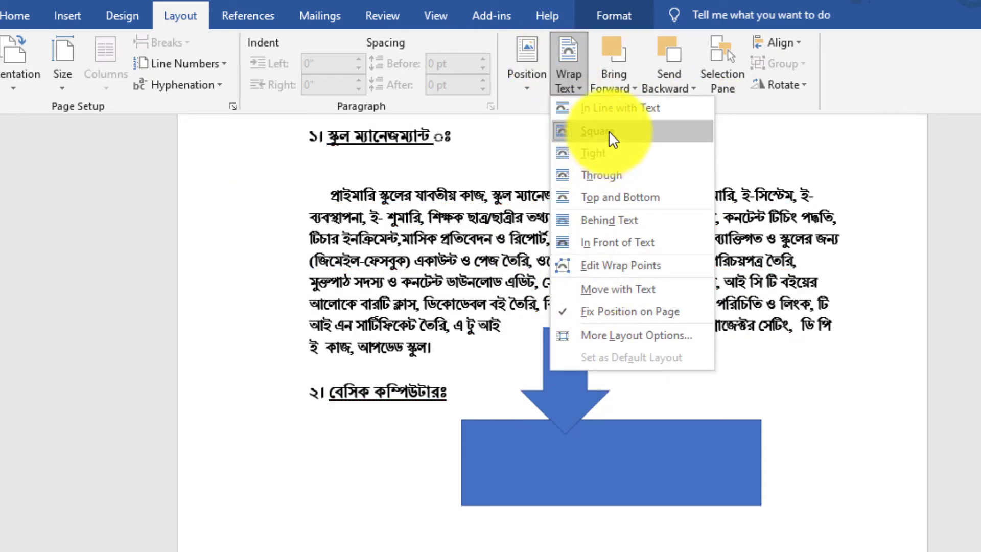
click(620, 155)
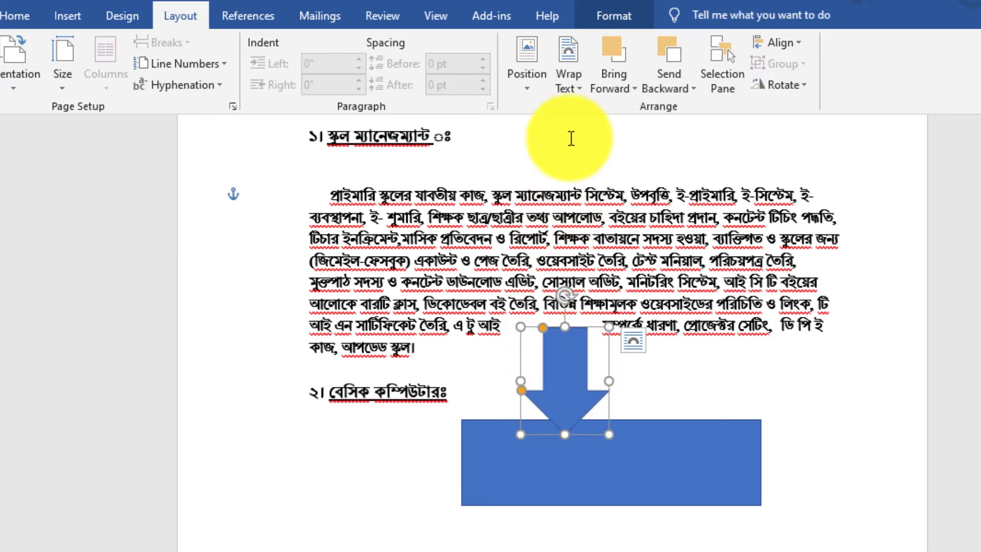
click(568, 64)
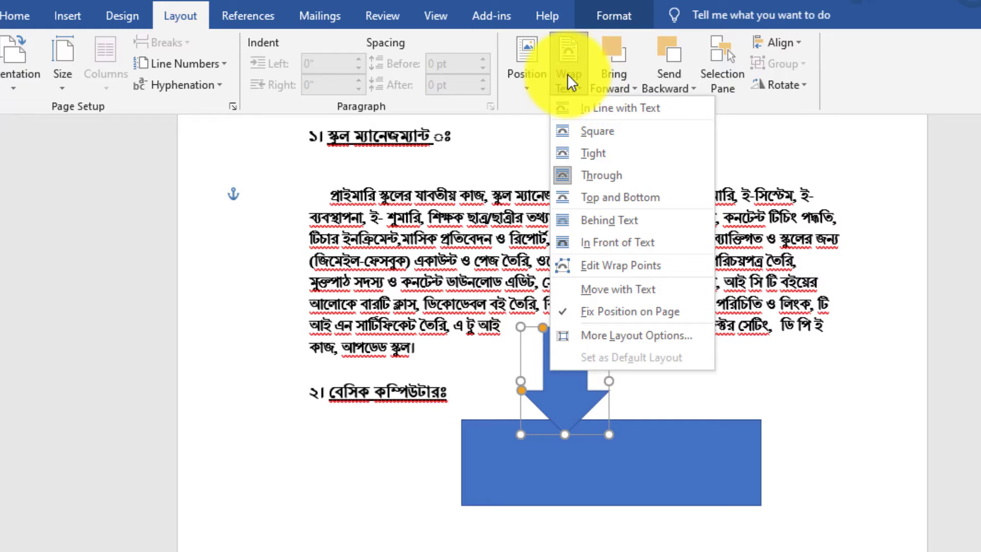
click(464, 358)
Step: Highlight the first section's text around the arrow, then reselect the arrow and reapply Through wrapping
drag(333, 177, 965, 357)
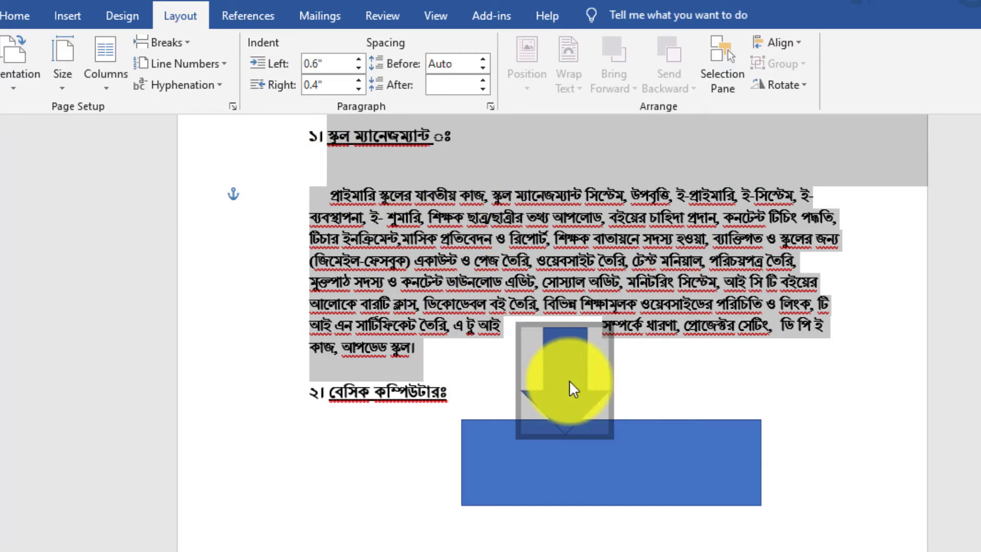
click(589, 389)
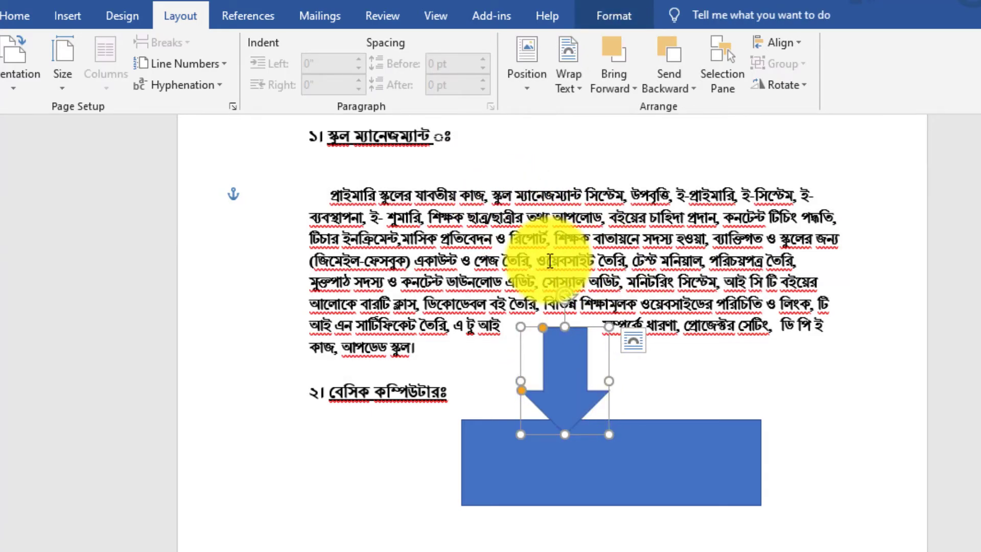
click(568, 77)
click(591, 175)
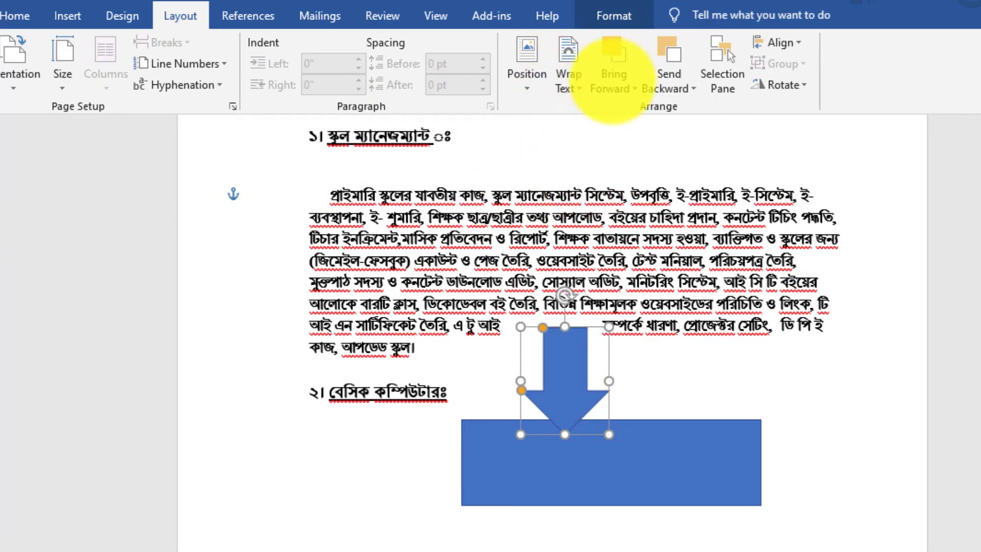
Step: Bring the arrow forward and fill it with the standard orange color
click(629, 68)
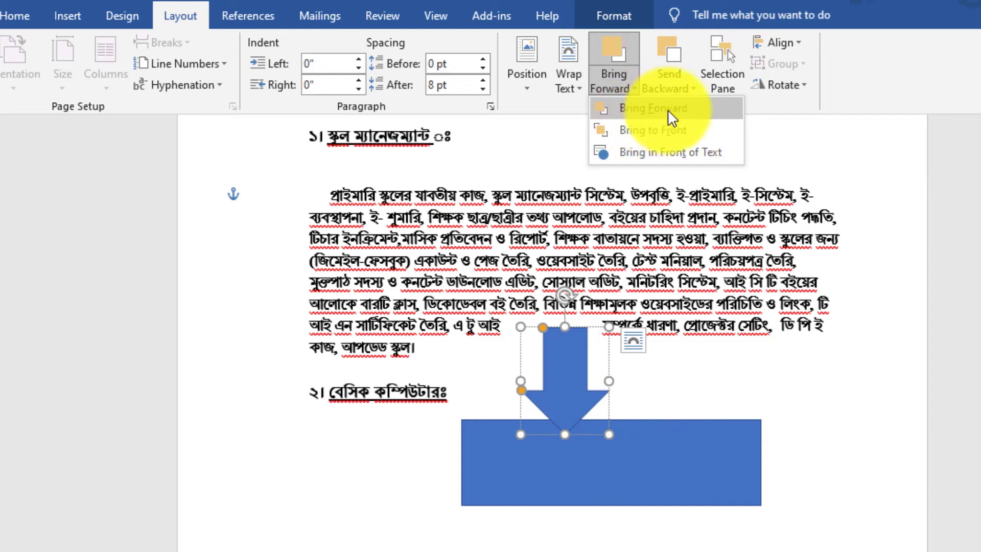
click(681, 106)
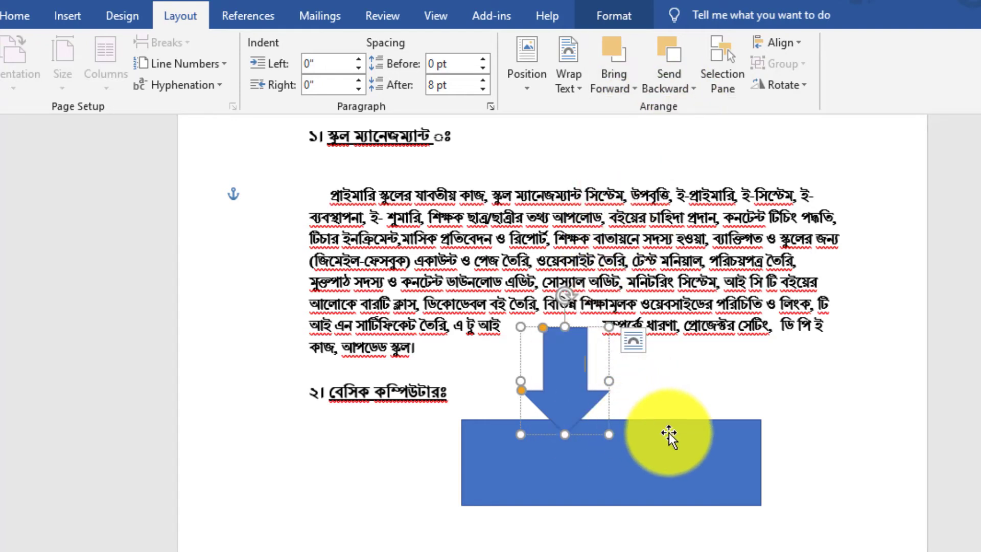
double_click(579, 329)
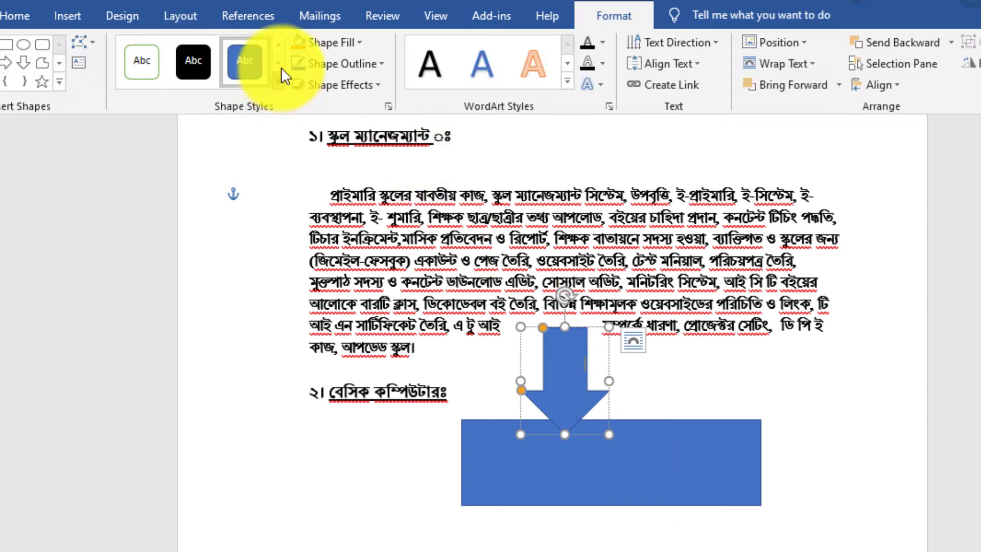
click(363, 43)
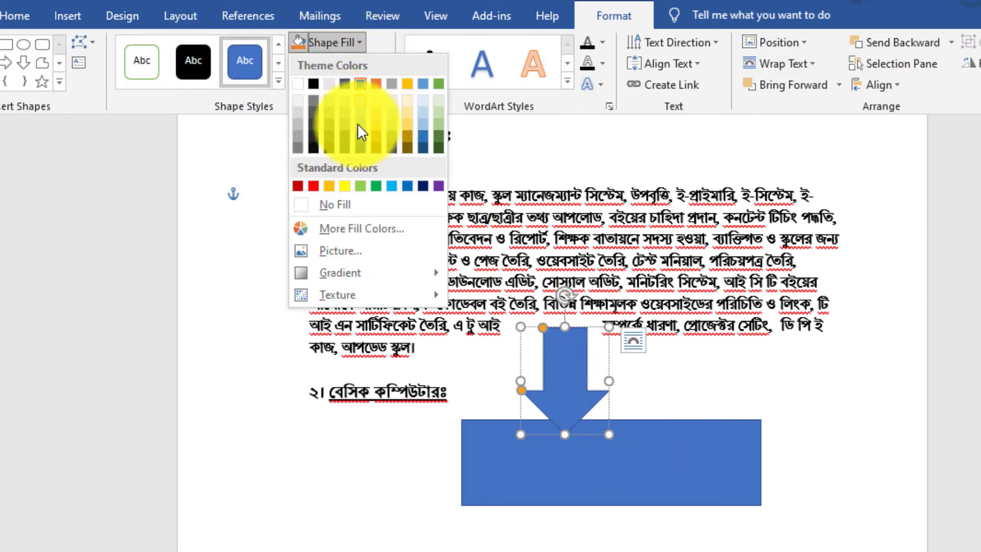
click(329, 186)
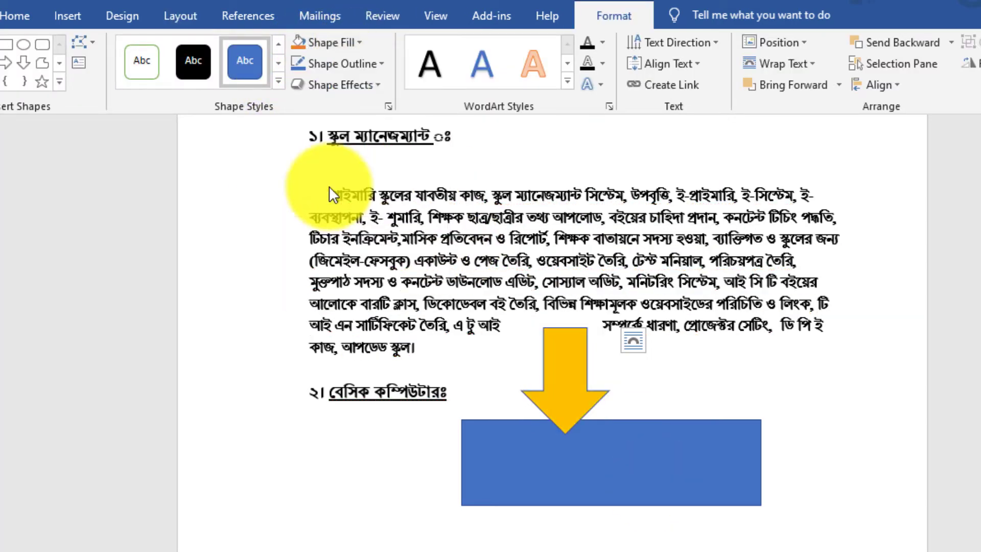
click(698, 383)
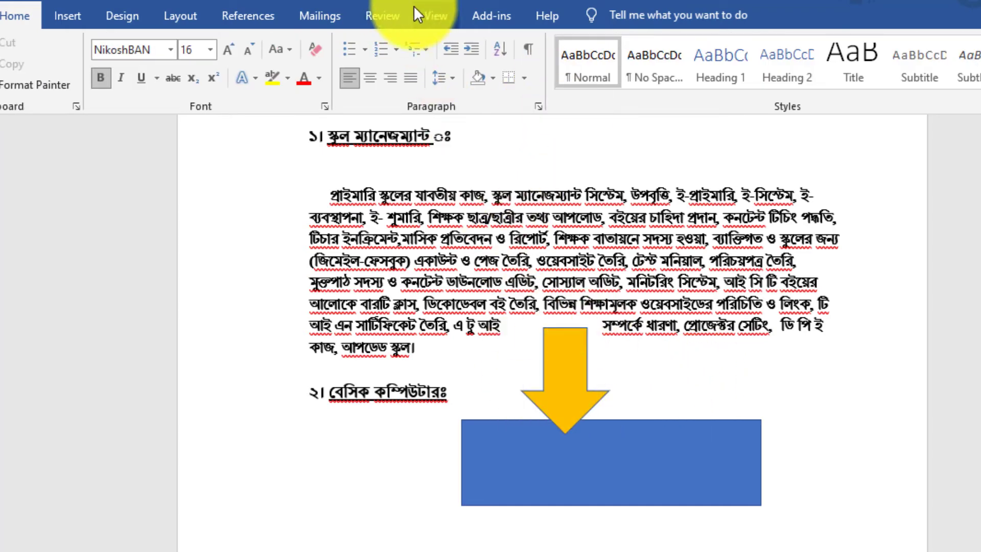
Step: Bring the blue rectangle to the front so that it covers the arrow's tip
click(583, 400)
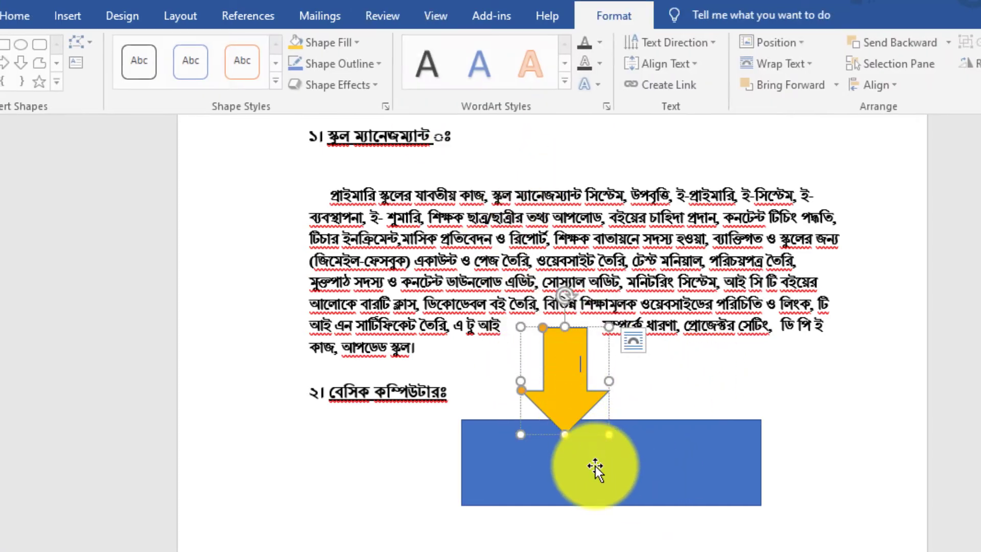
click(596, 466)
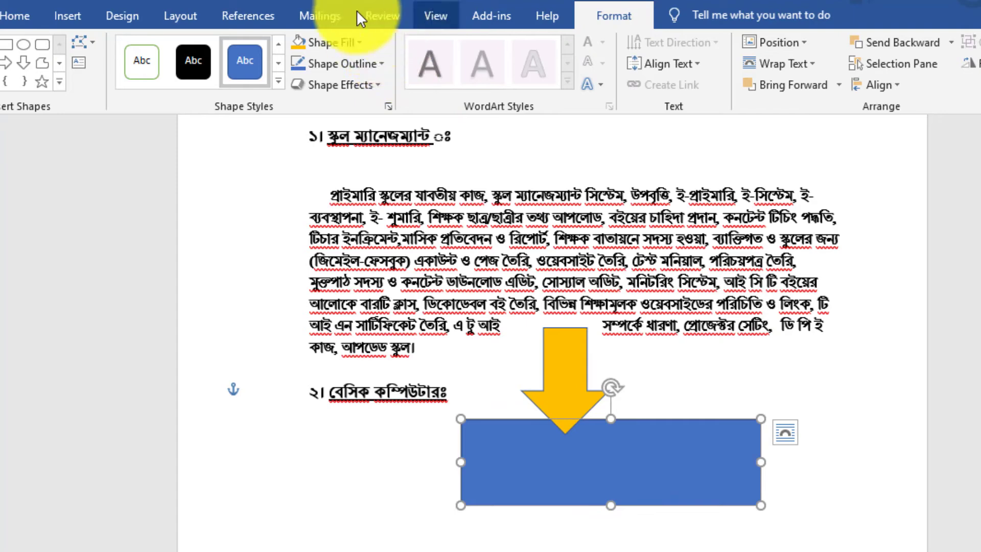
click(197, 17)
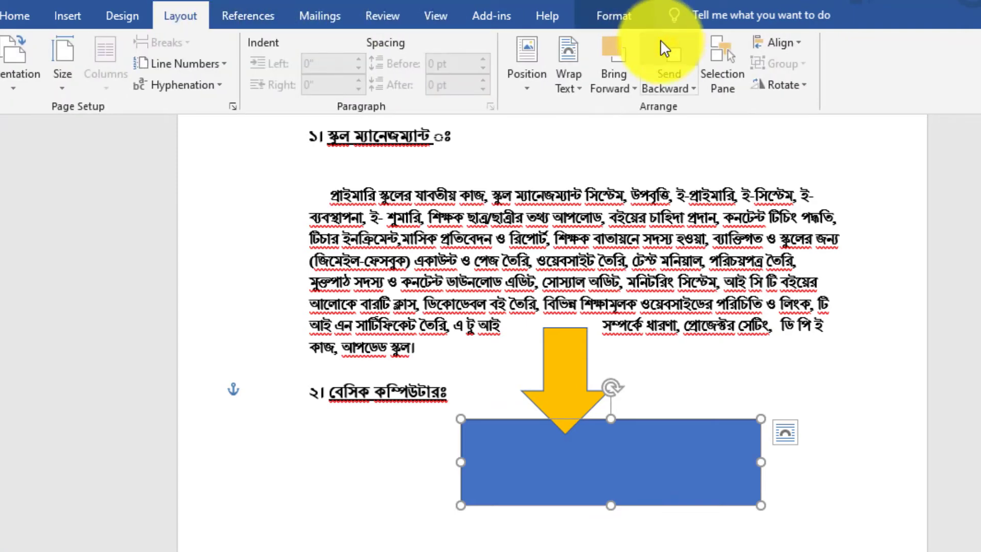
click(613, 69)
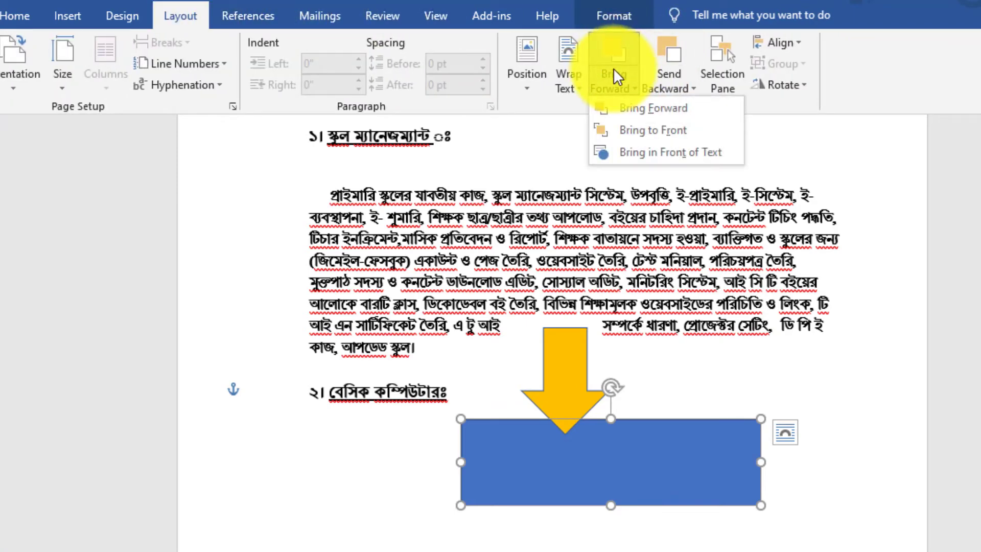
click(623, 130)
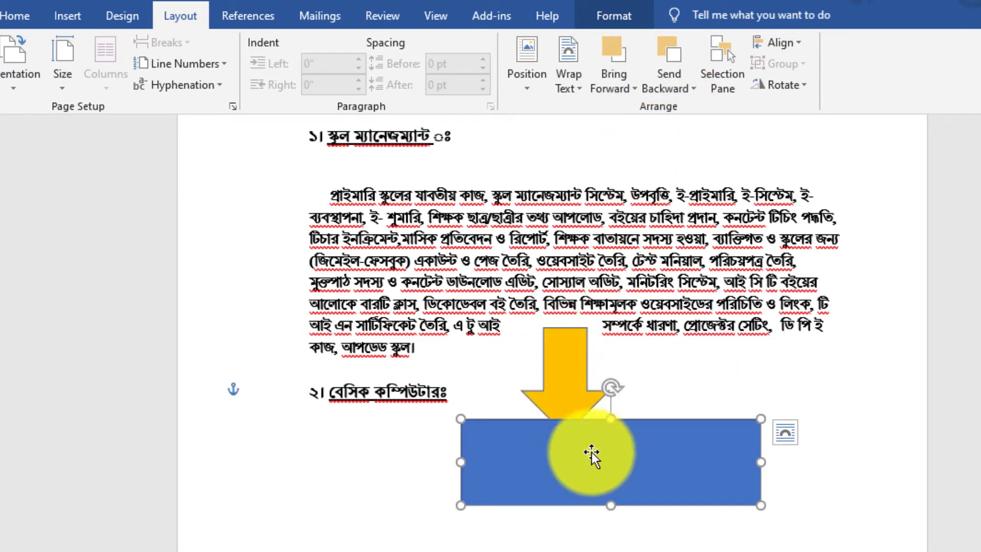
Step: Bring the orange arrow forward so that its tip lies over the blue rectangle
click(569, 384)
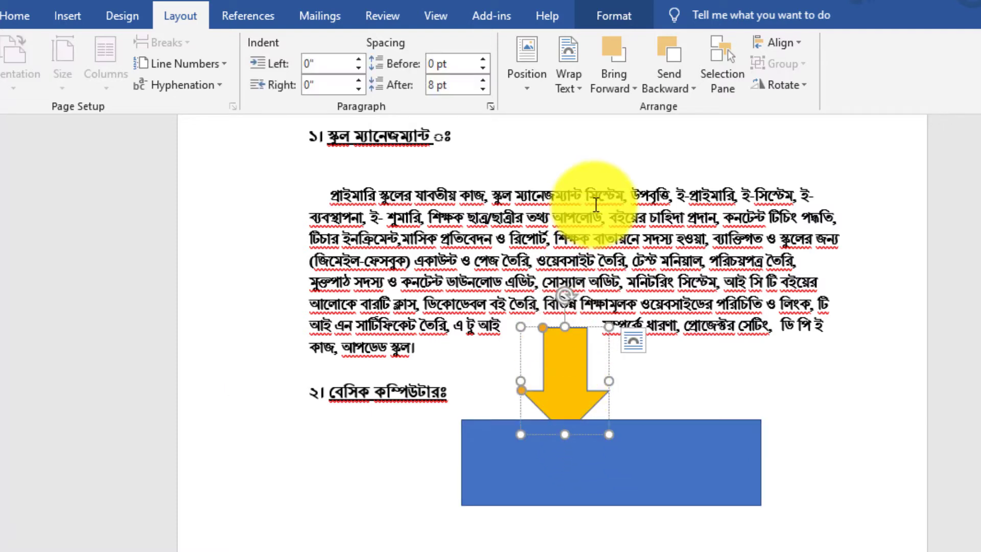
click(613, 86)
click(632, 107)
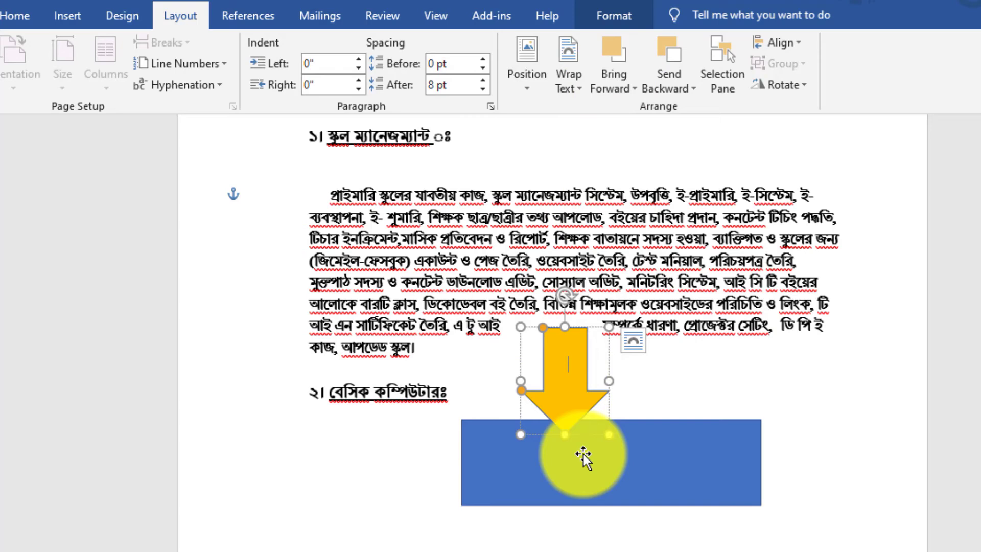
Step: Move the blue rectangle slightly up and to the left over the arrowhead and bring it forward
click(611, 469)
click(625, 91)
click(630, 109)
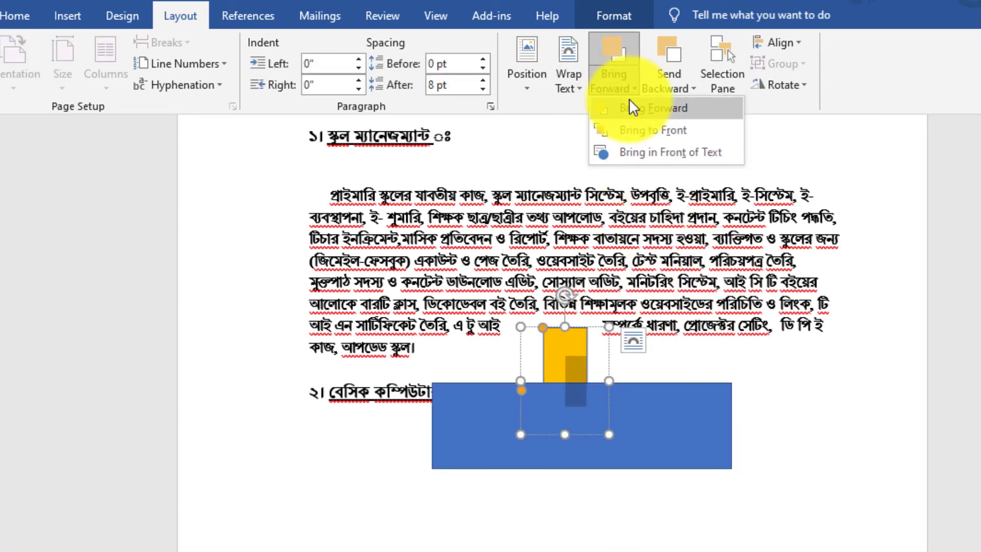
Step: Bring the arrow forward again over the moved rectangle and check the stacking with the arrow deselected
click(630, 102)
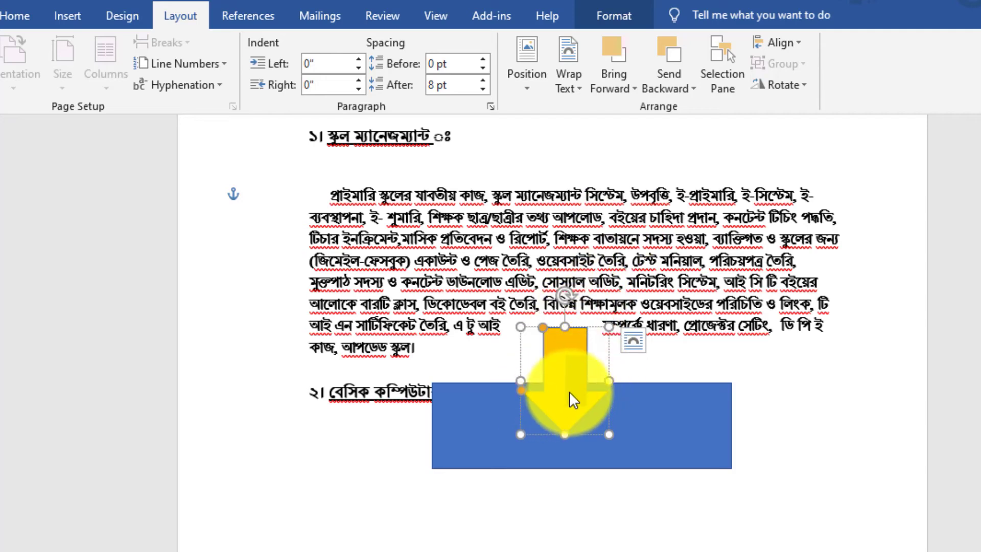
click(852, 367)
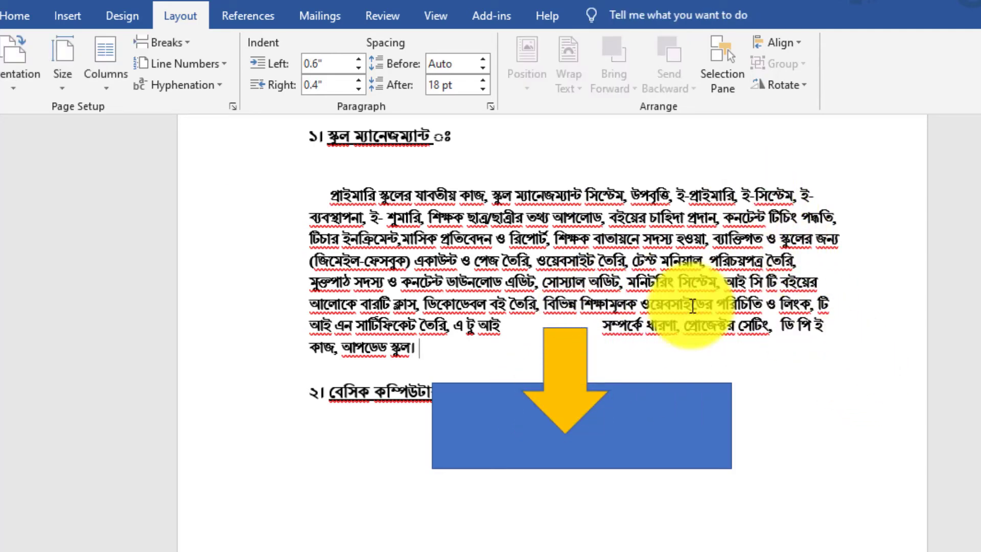
click(567, 391)
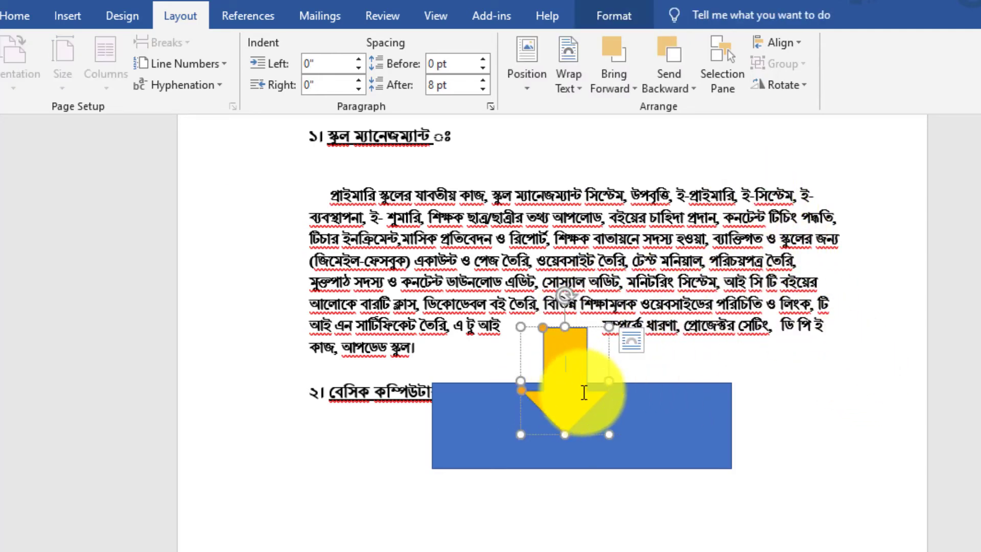
Step: Send the orange arrow backward so that the blue rectangle covers its tip
click(692, 84)
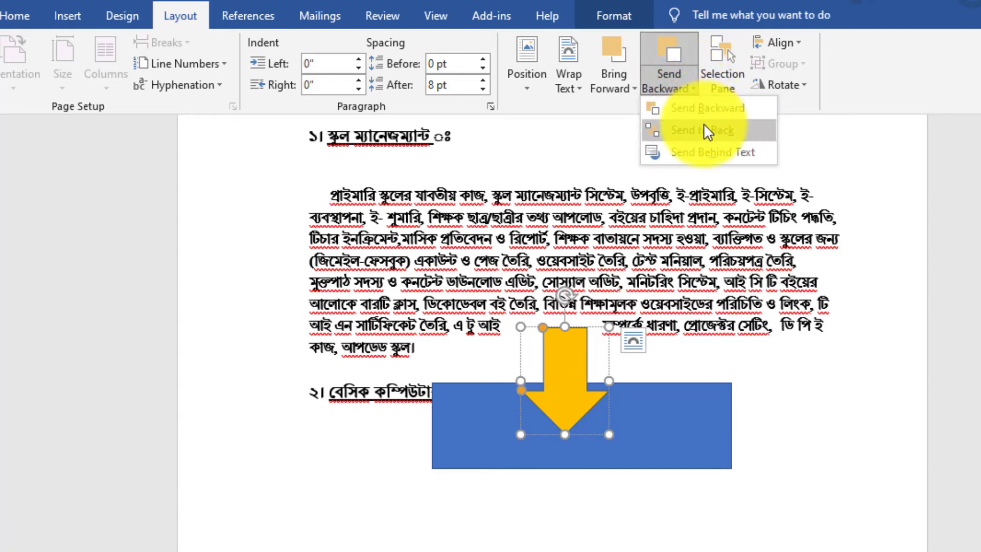
click(700, 105)
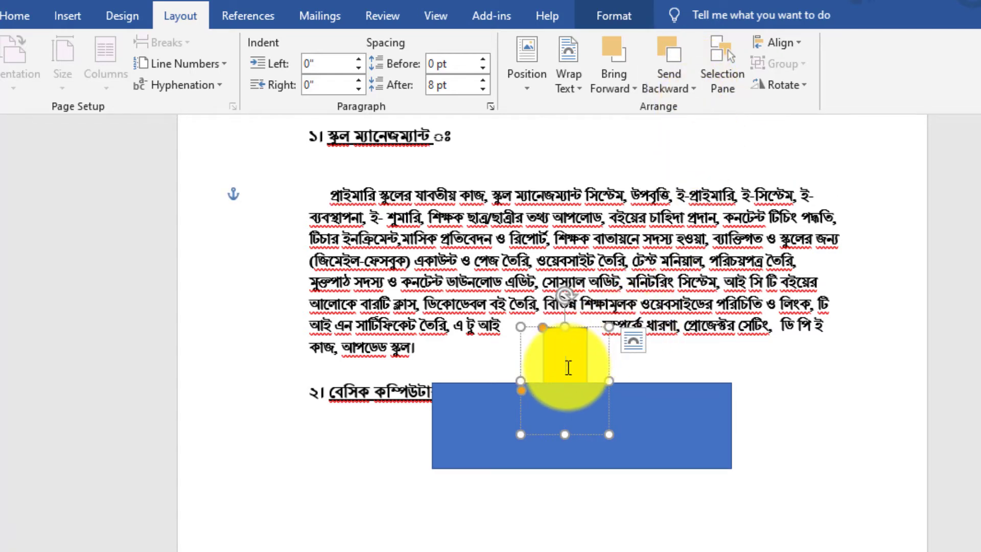
Step: Align the orange arrow to the left margin and then to the right margin
click(776, 42)
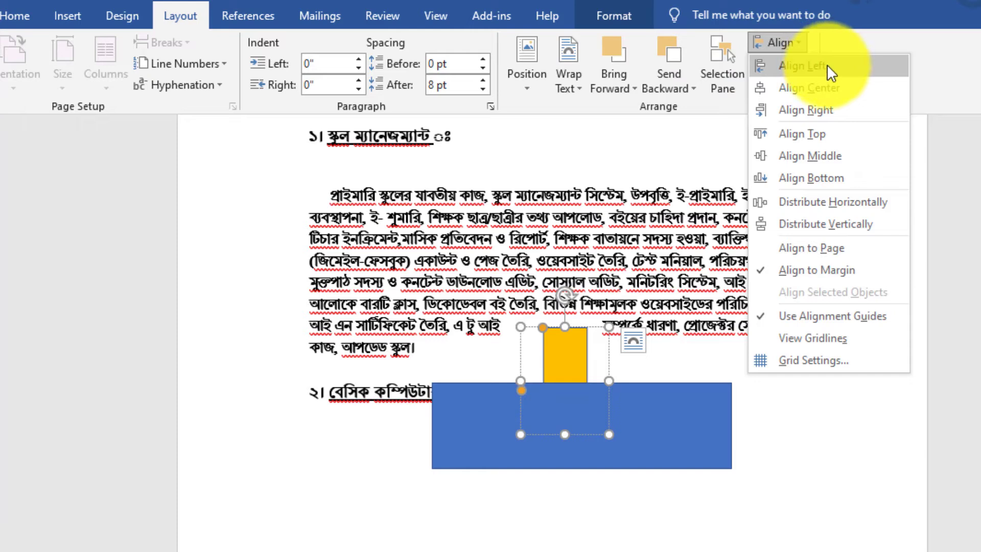
click(839, 69)
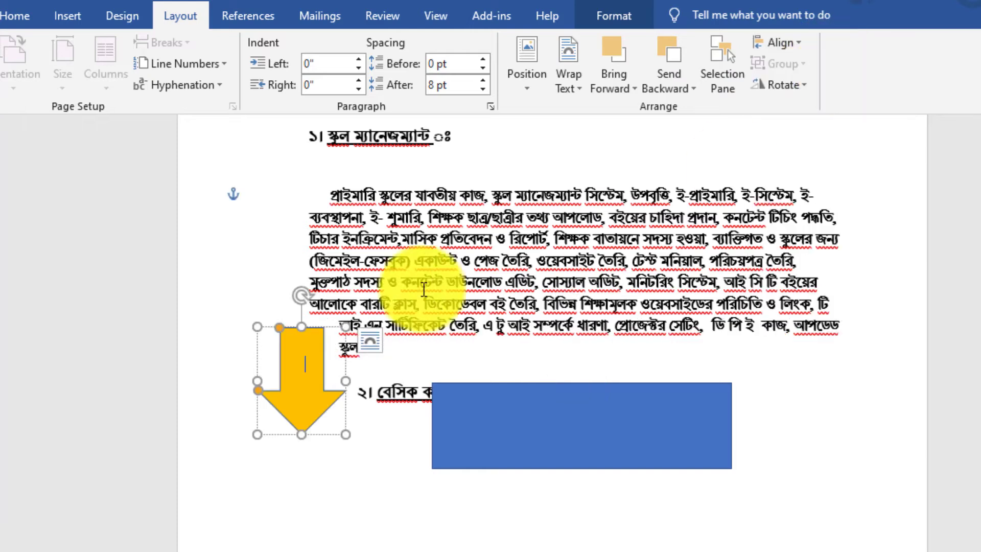
click(792, 44)
click(803, 110)
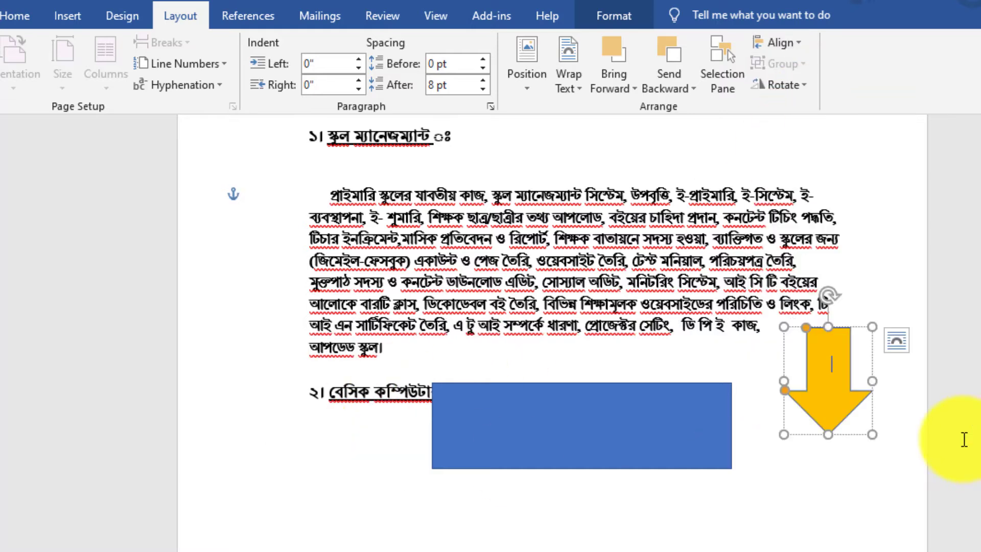
Step: Flip the orange arrow vertically and rotate it in 90° steps until it points left
click(798, 85)
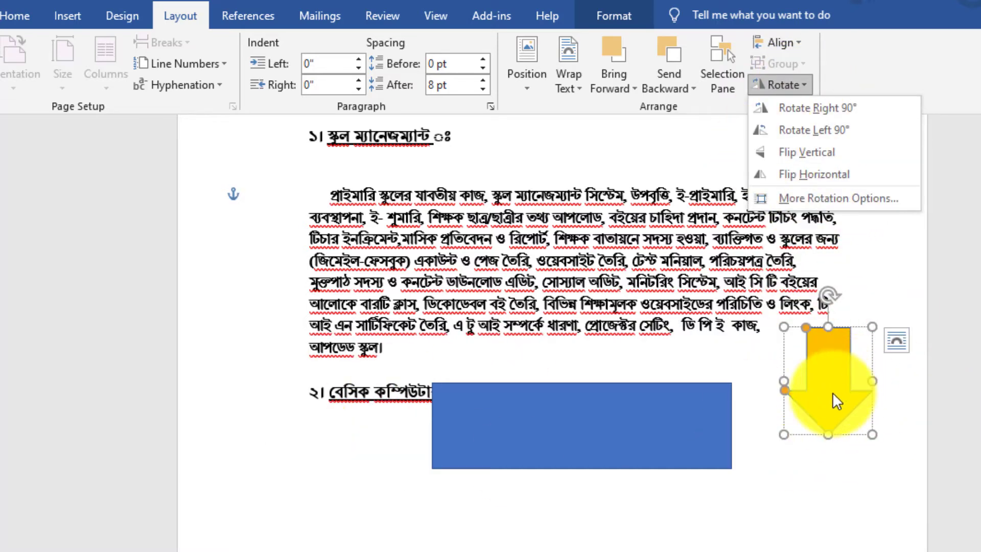
click(832, 102)
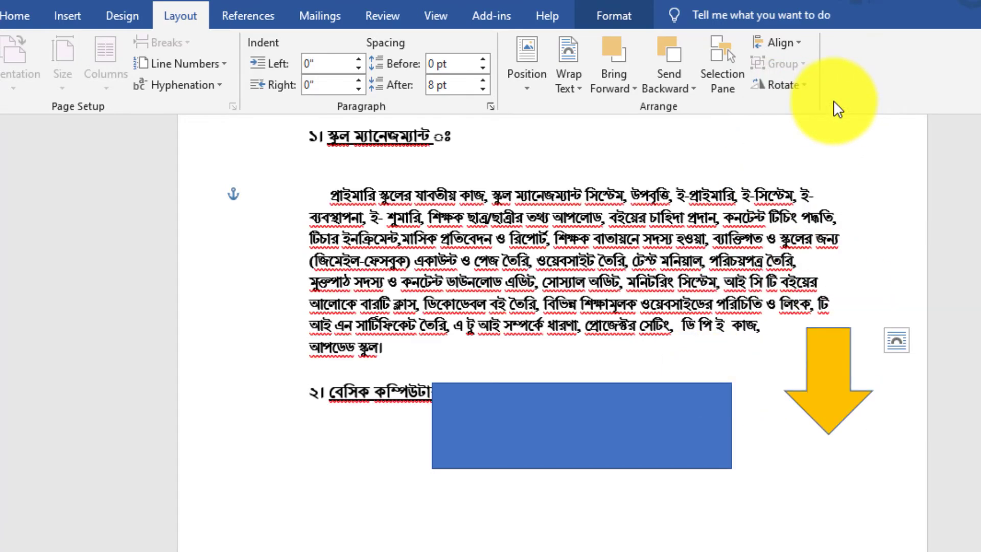
click(806, 85)
click(819, 149)
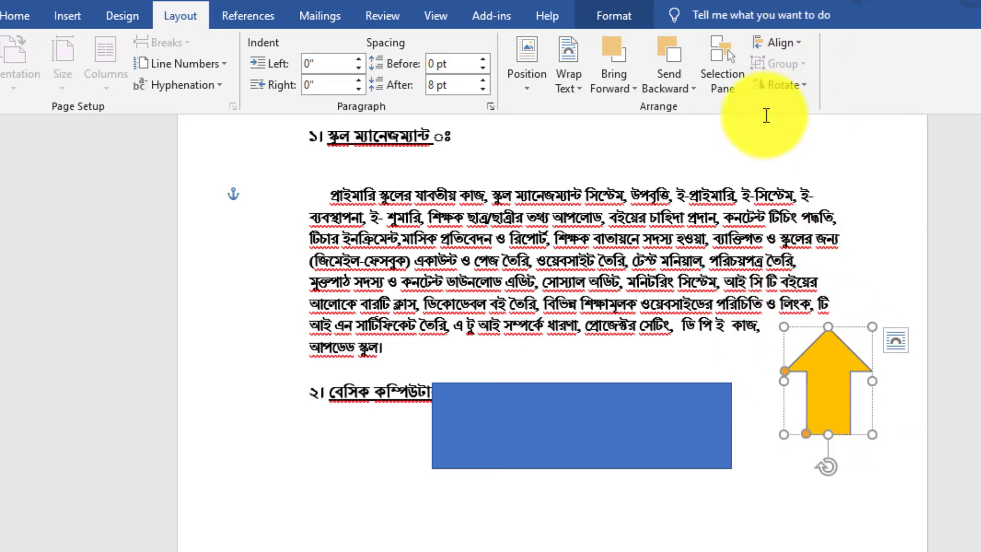
click(789, 87)
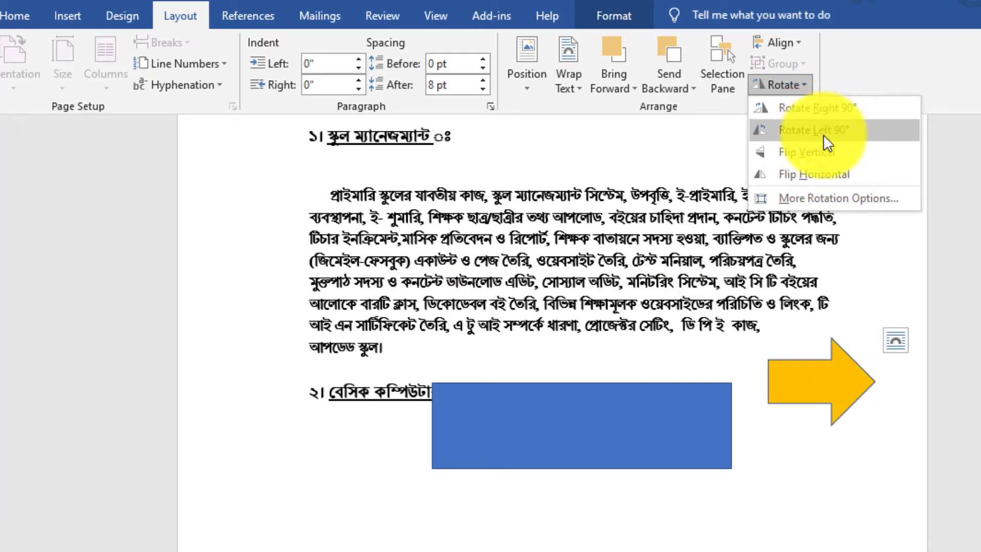
click(826, 111)
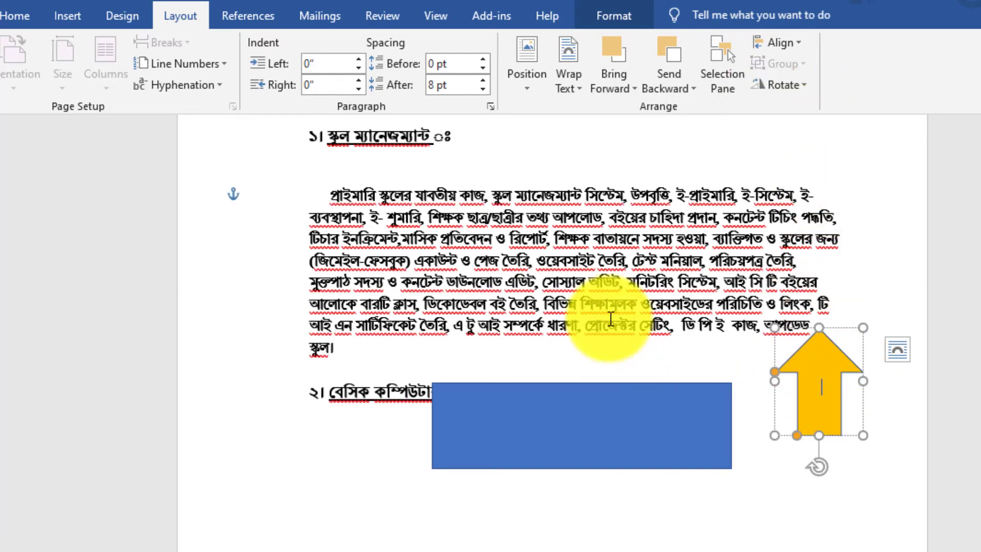
scroll(611, 313, down, 2)
scroll(609, 311, up, 1)
scroll(607, 305, up, 3)
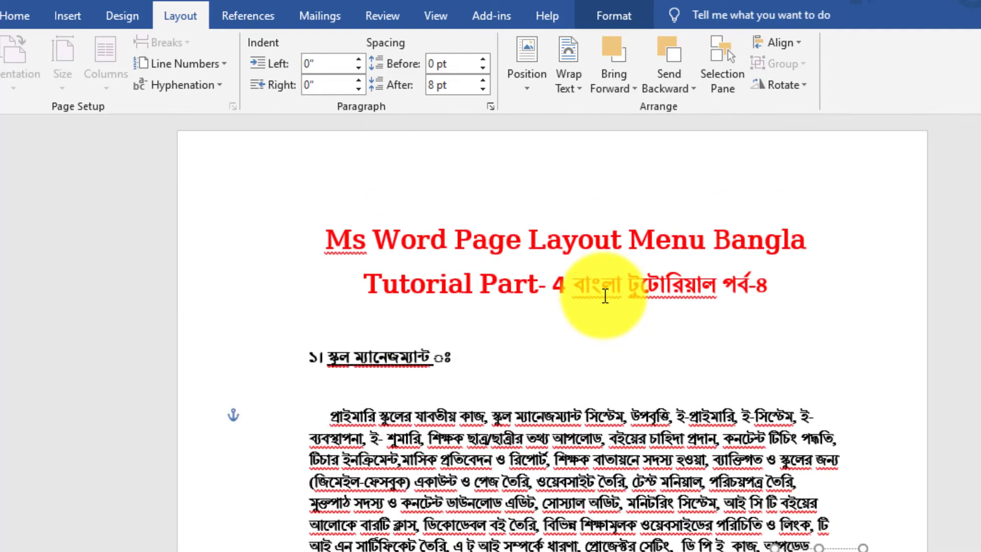
scroll(664, 263, down, 4)
scroll(608, 284, up, 4)
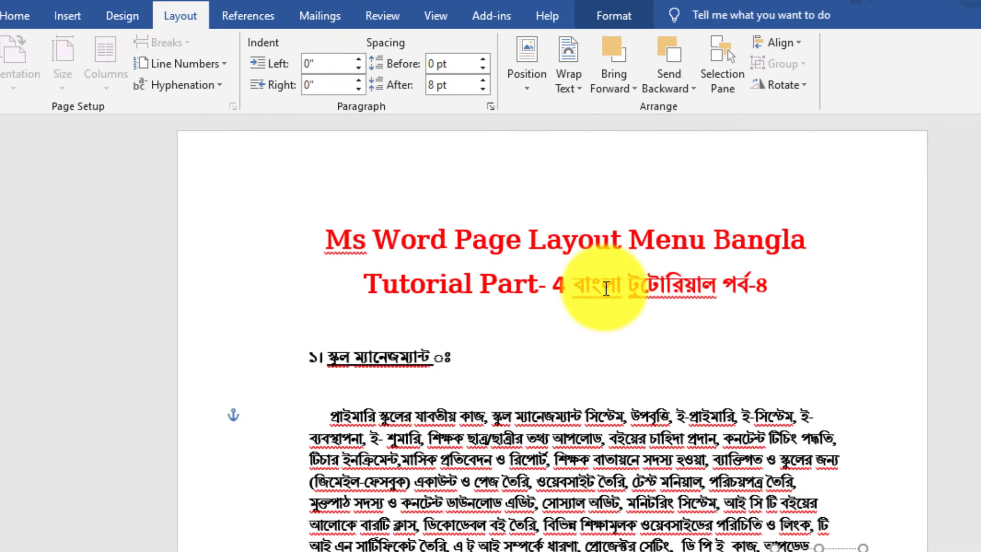
Step: Insert a table with seven columns and two rows on the empty line below the blue rectangle
scroll(606, 287, down, 8)
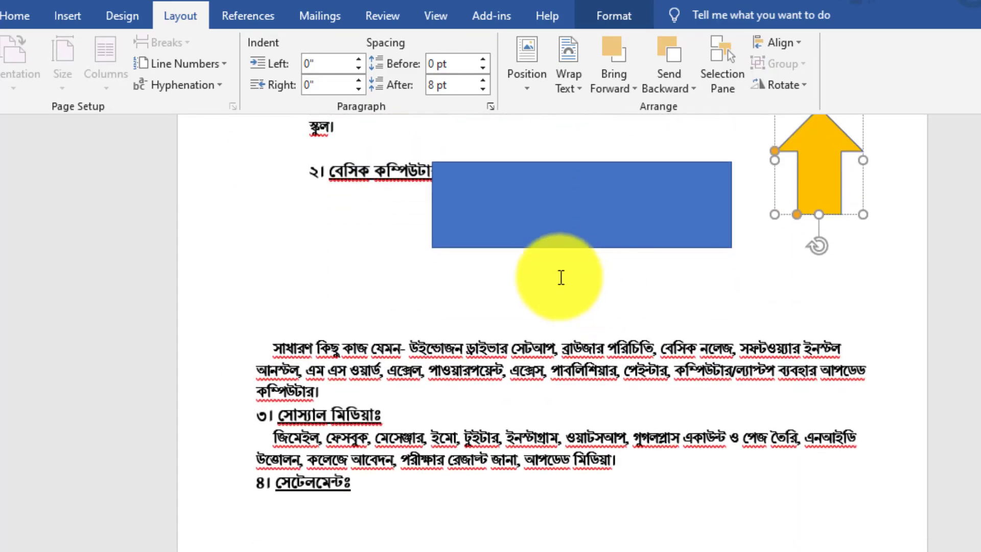
click(396, 291)
click(72, 15)
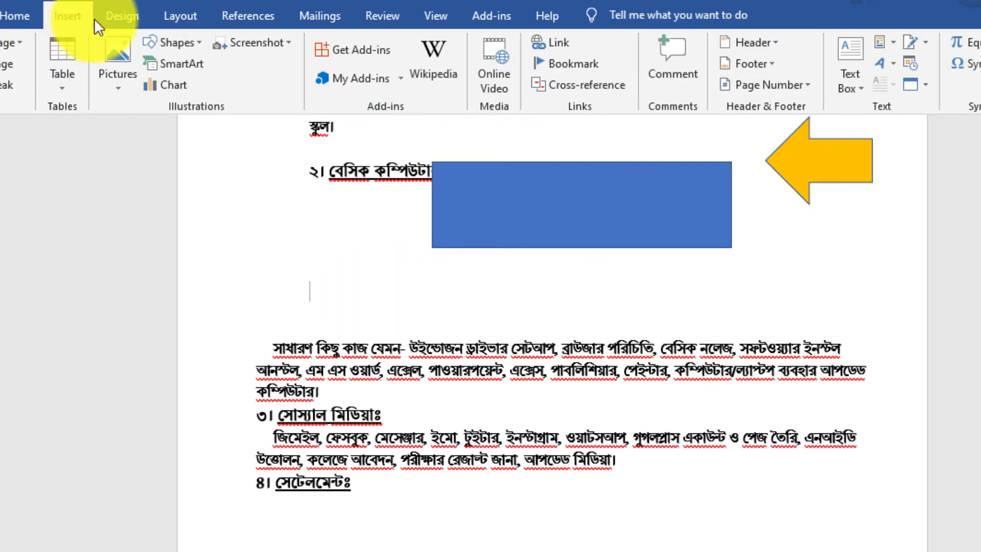
click(56, 51)
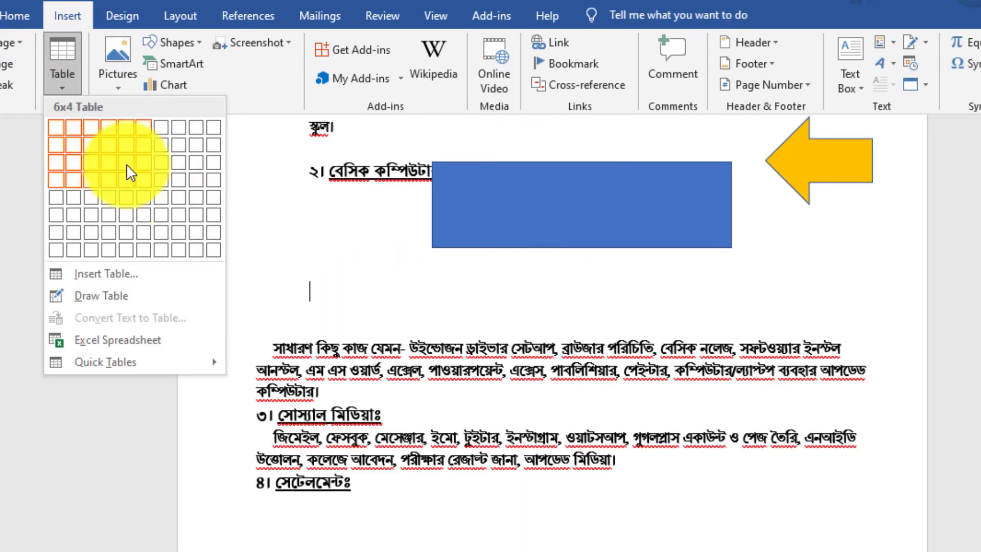
click(161, 144)
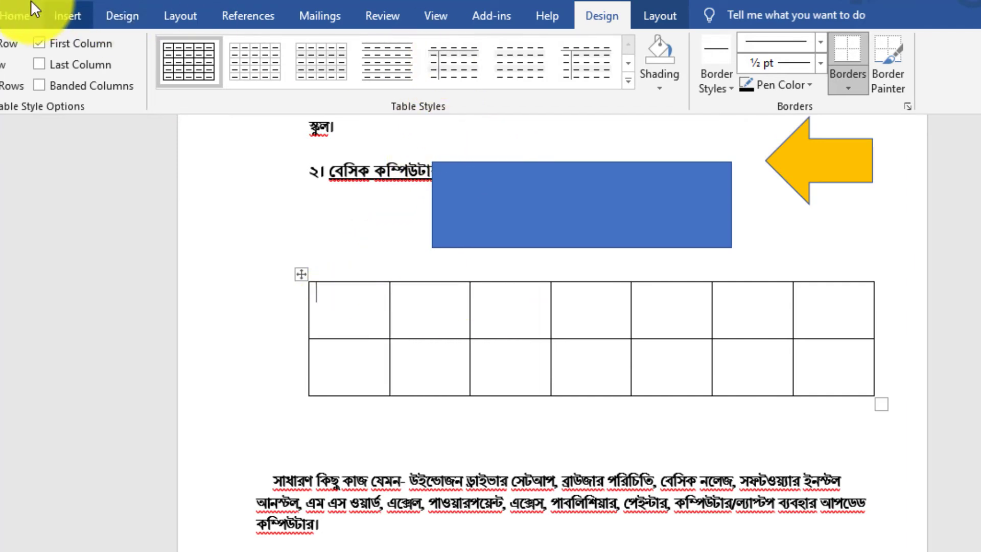
Step: Shade the first cell of the table with the standard red color
click(180, 16)
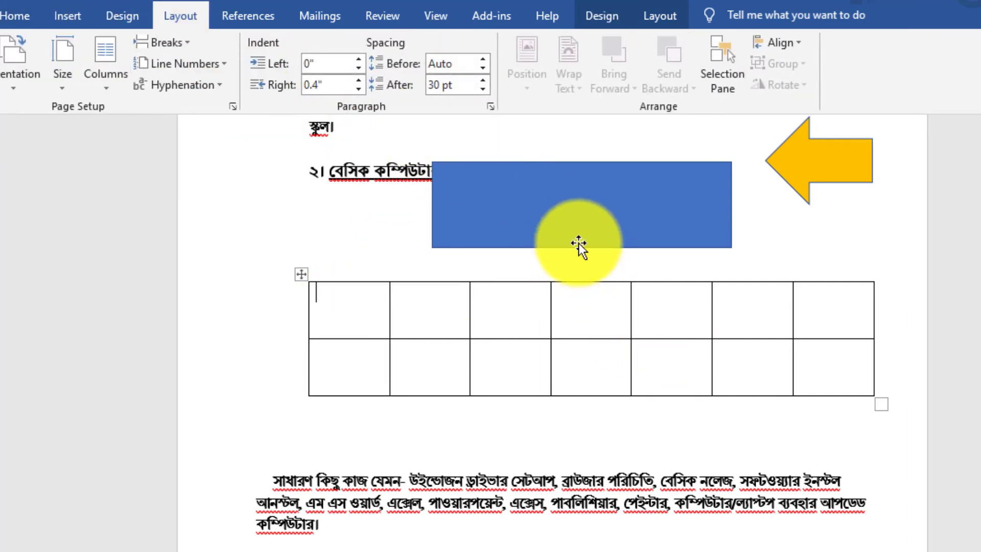
click(615, 16)
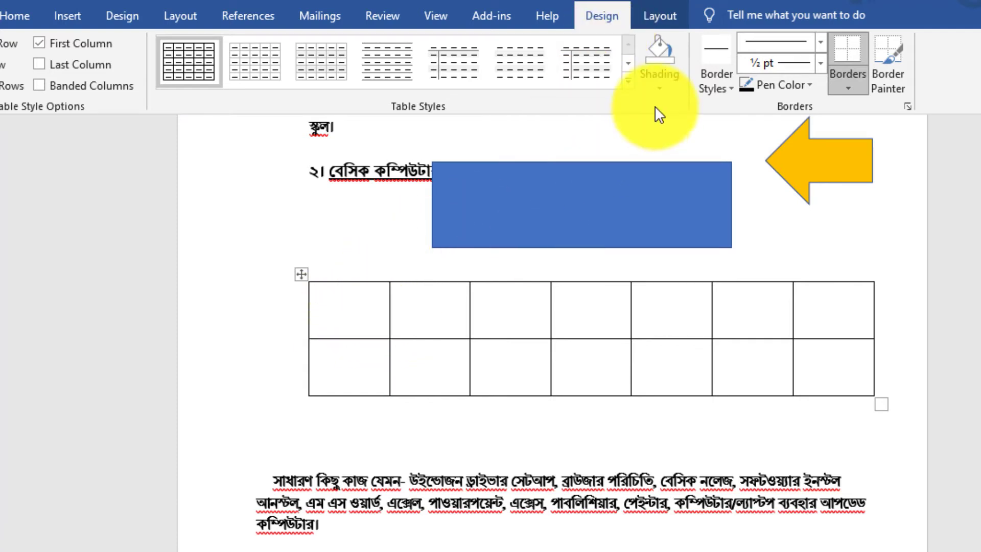
click(654, 79)
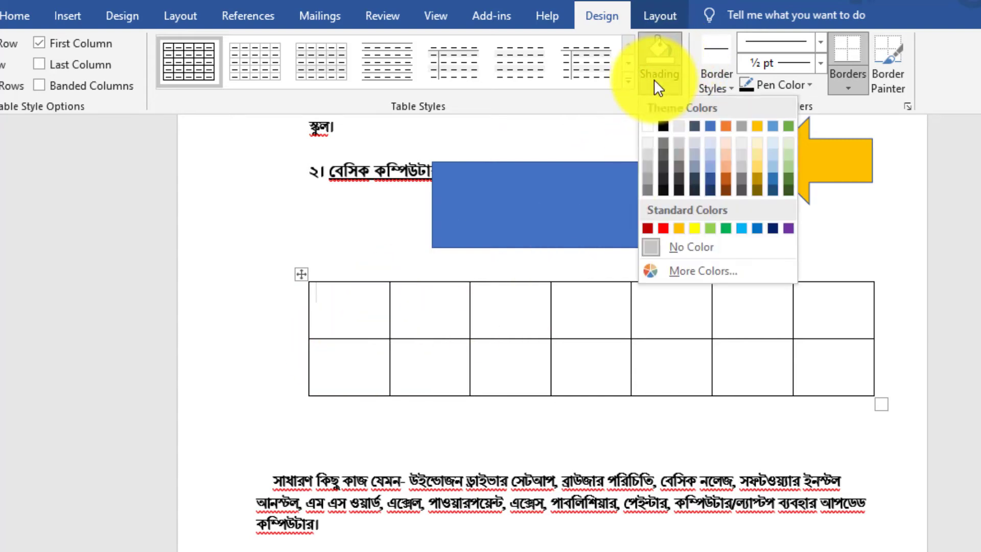
click(664, 228)
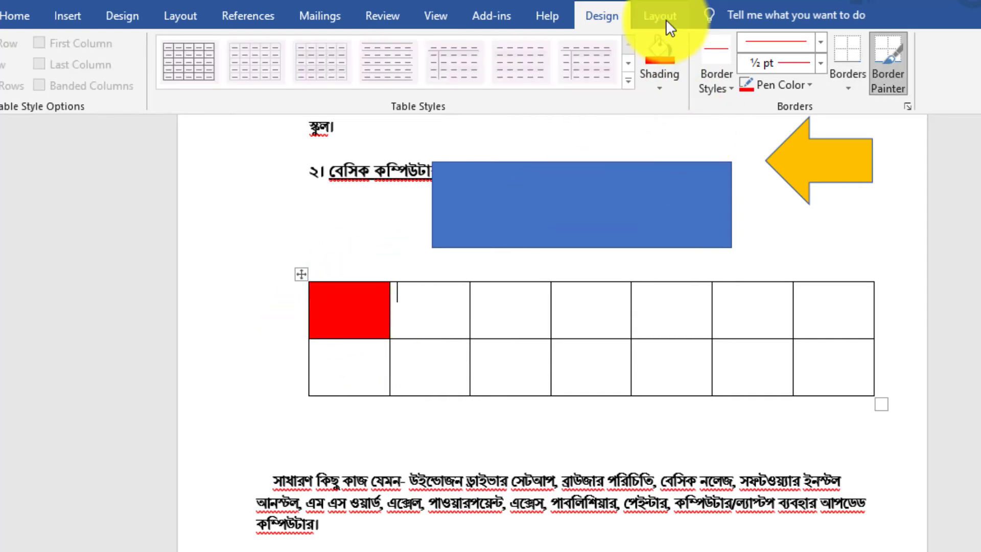
Step: Draw a vertical line down the middle of the table's second column and erase its segment in the first row
click(664, 19)
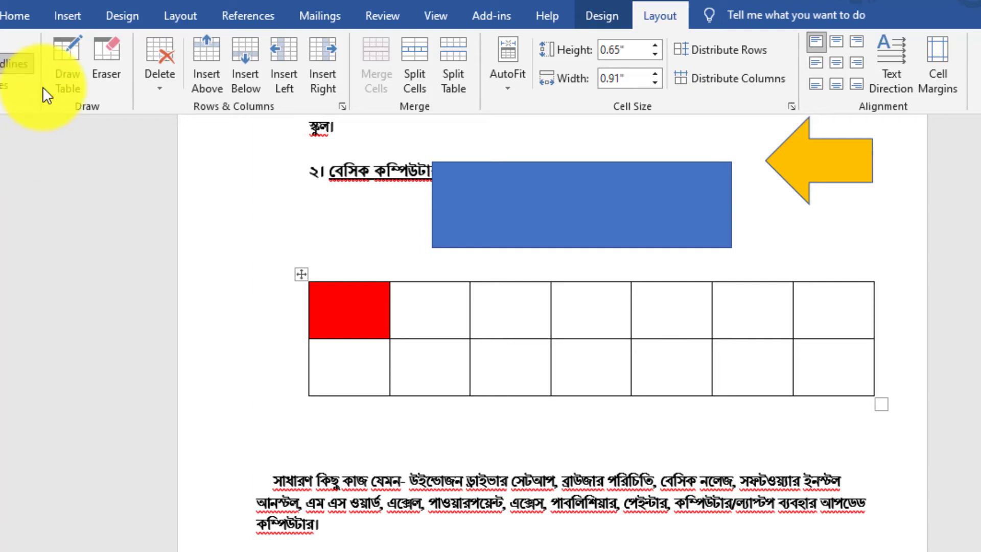
click(74, 48)
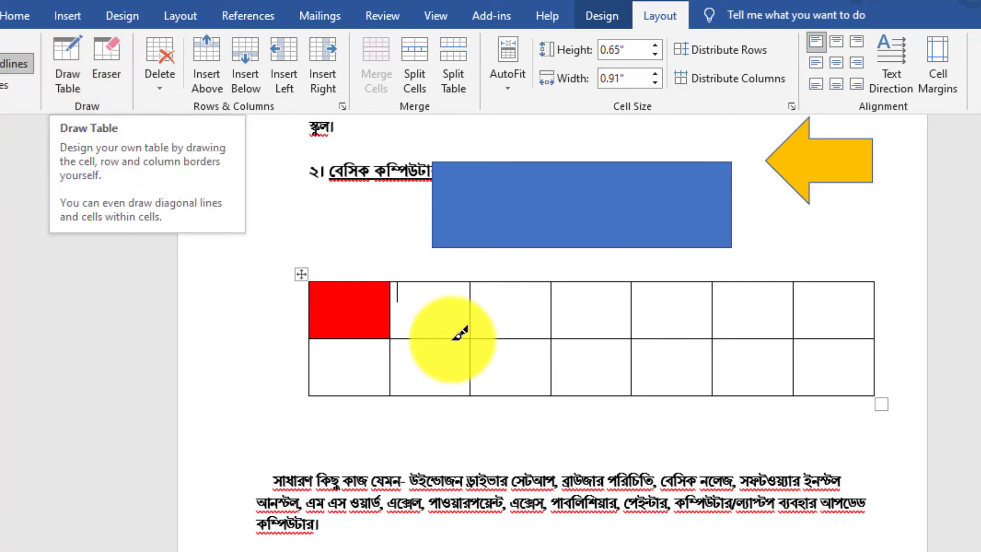
click(63, 53)
mouse_move(431, 283)
mouse_down()
mouse_move(425, 351)
mouse_move(439, 372)
mouse_up()
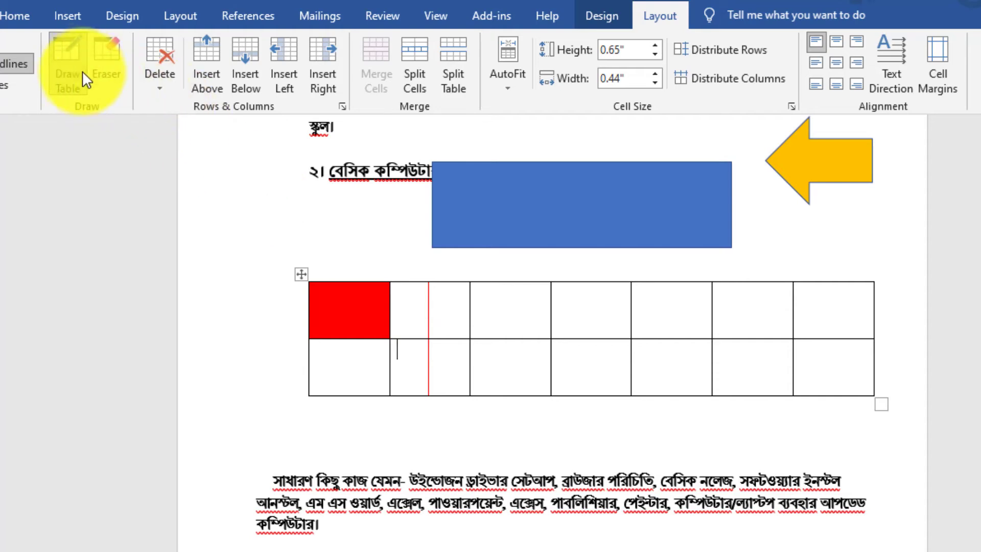
click(105, 57)
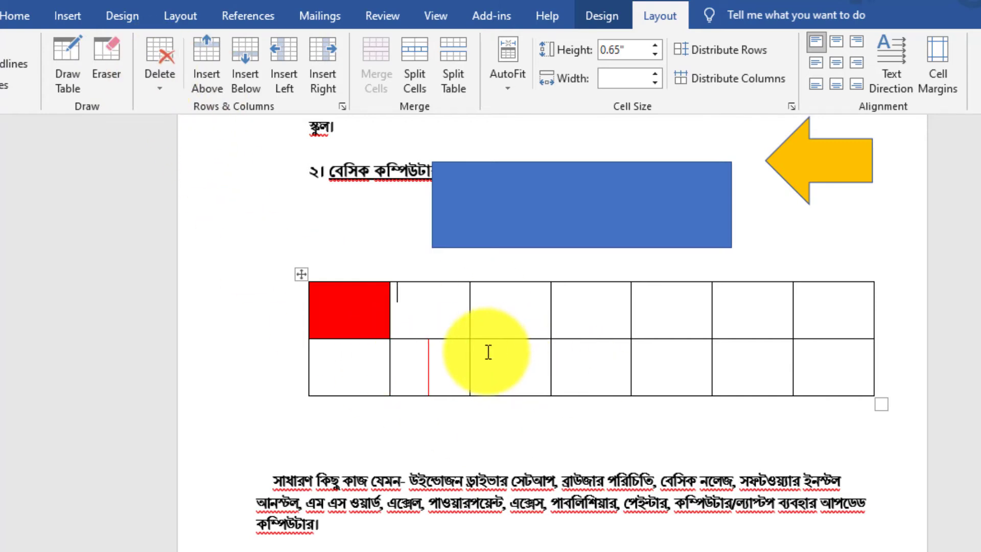
Step: Delete the two narrow cells in the second row of the second column, shifting the remaining cells left
drag(443, 363, 415, 362)
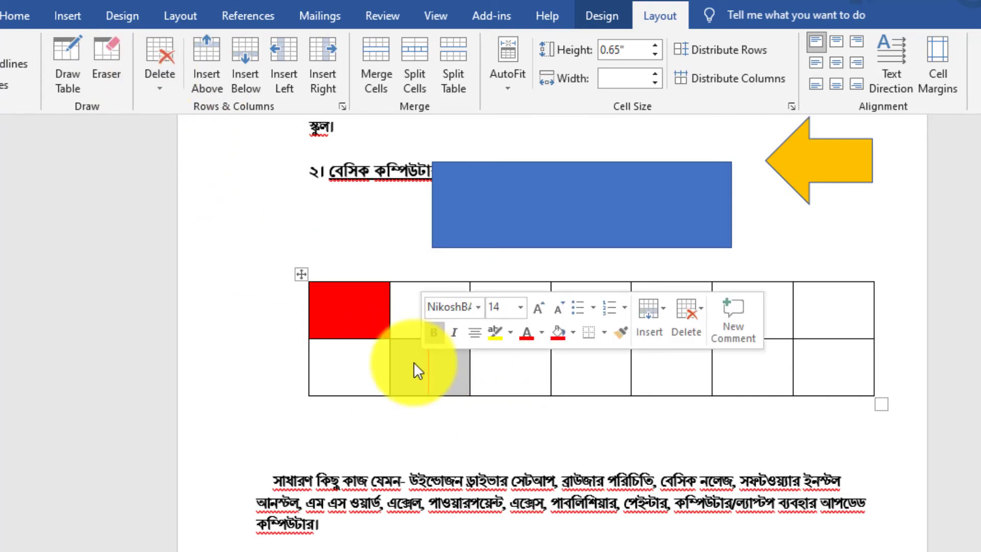
click(160, 59)
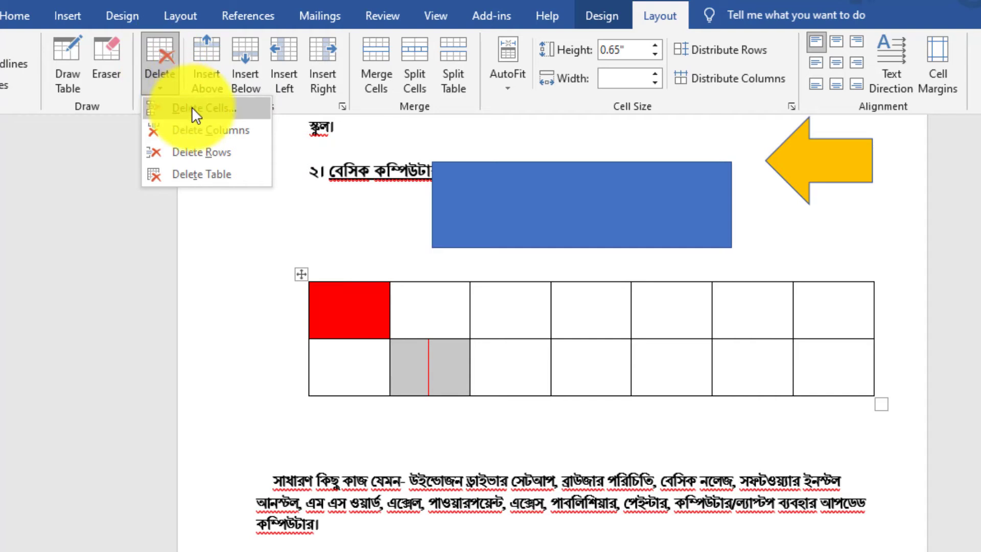
click(213, 105)
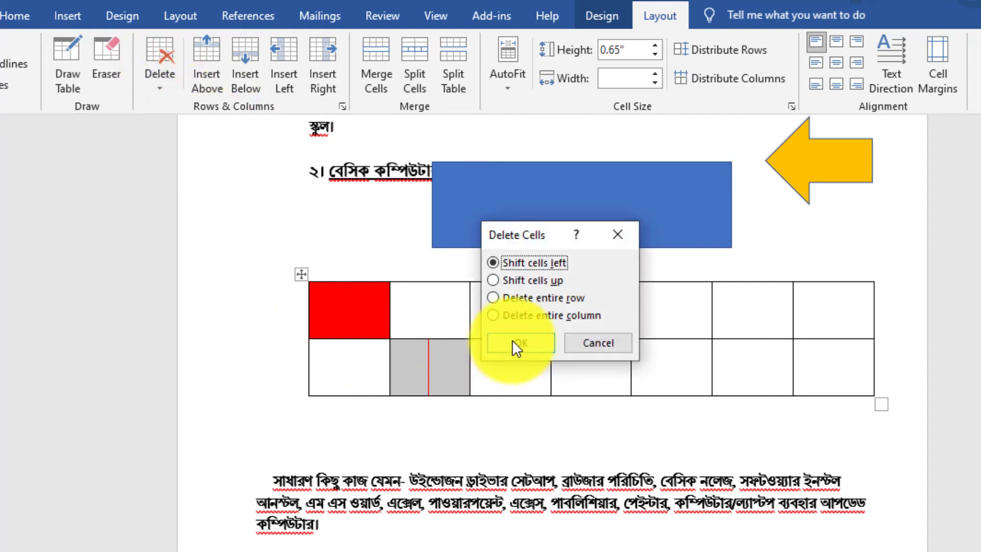
click(515, 348)
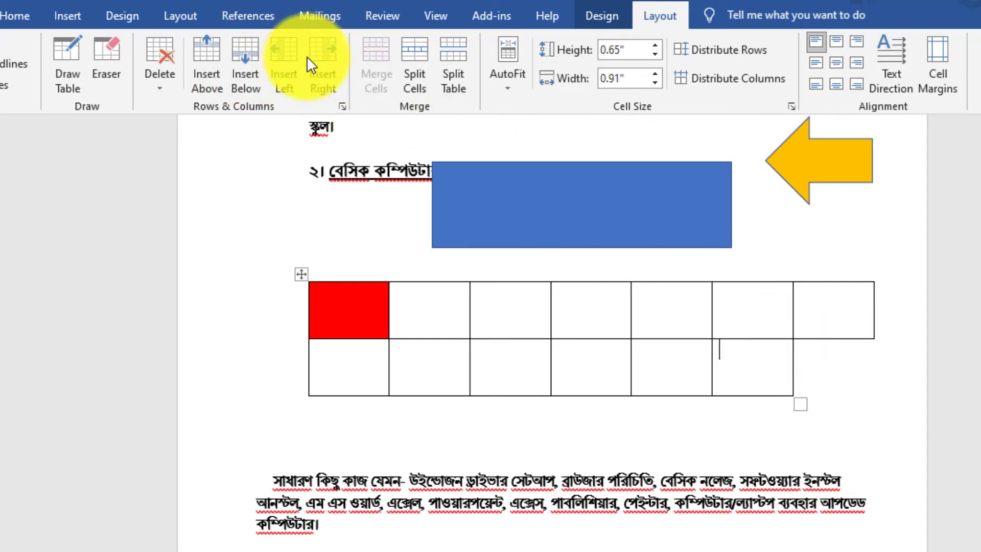
Step: Insert two columns to the right of the table's sixth column
click(322, 69)
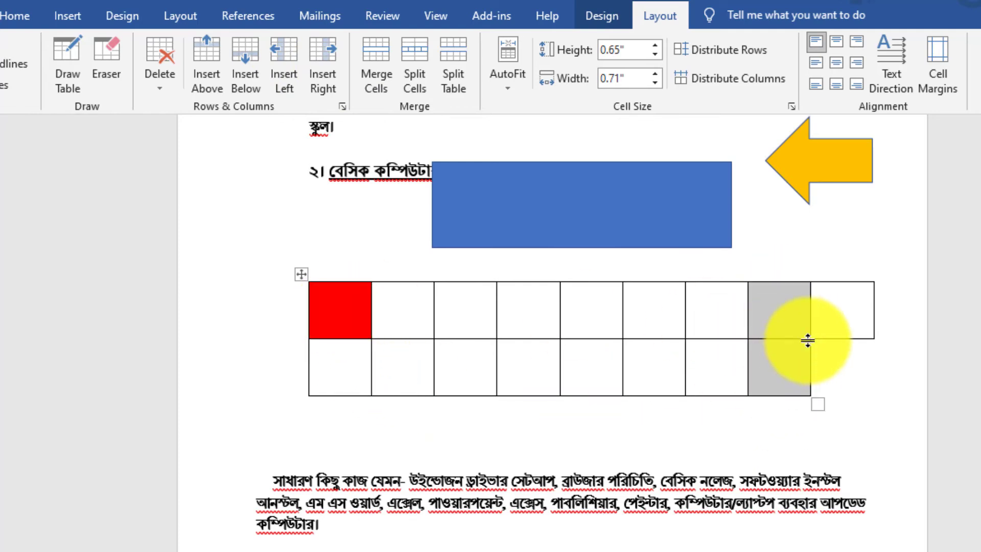
click(843, 317)
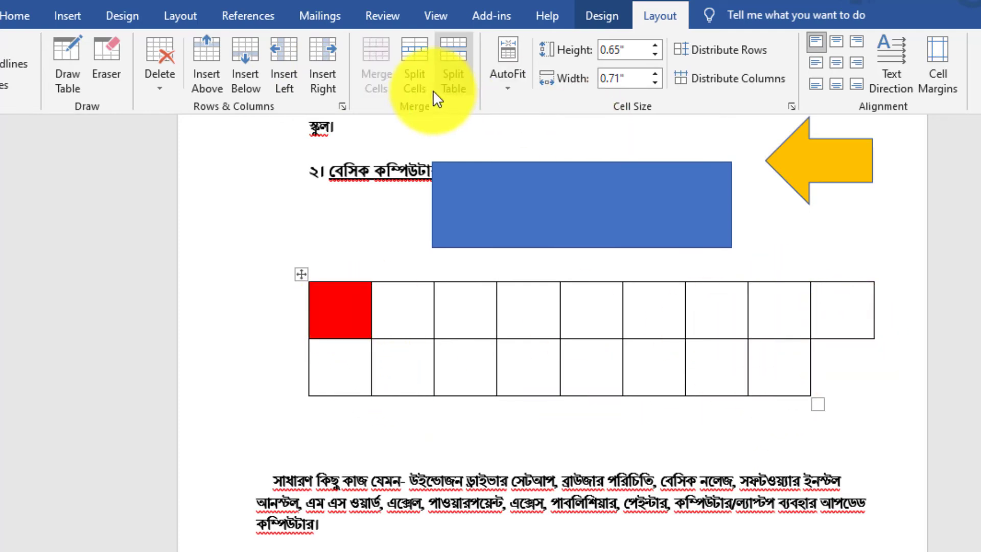
Step: Merge the upper and lower cells of the table's second column
click(380, 297)
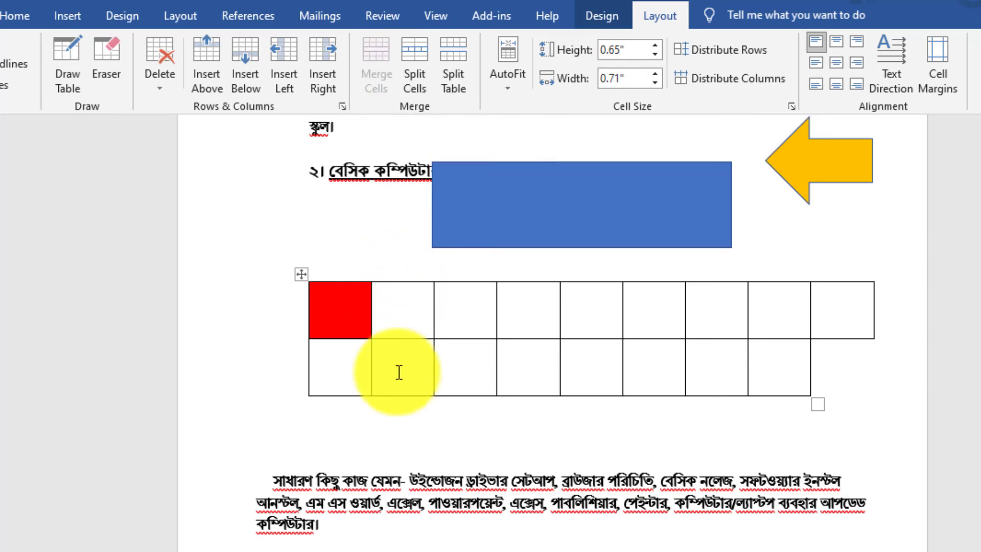
mouse_move(399, 373)
mouse_down()
mouse_move(399, 416)
mouse_move(407, 324)
mouse_move(409, 358)
mouse_up()
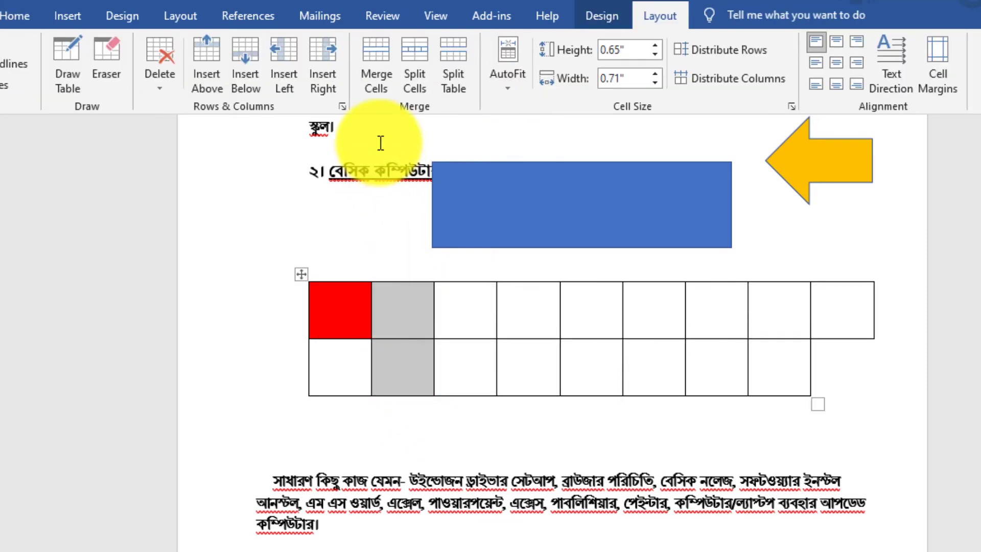
click(381, 68)
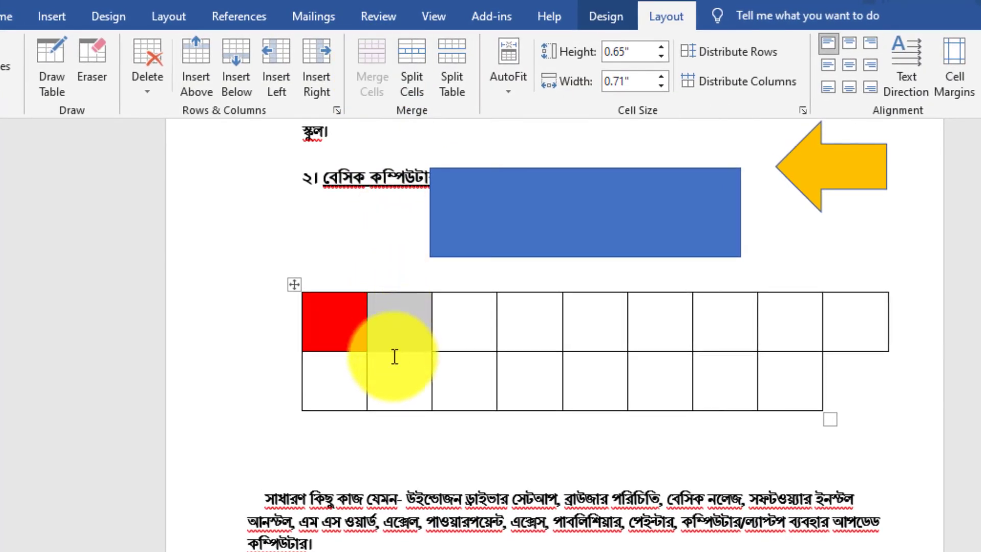
click(397, 315)
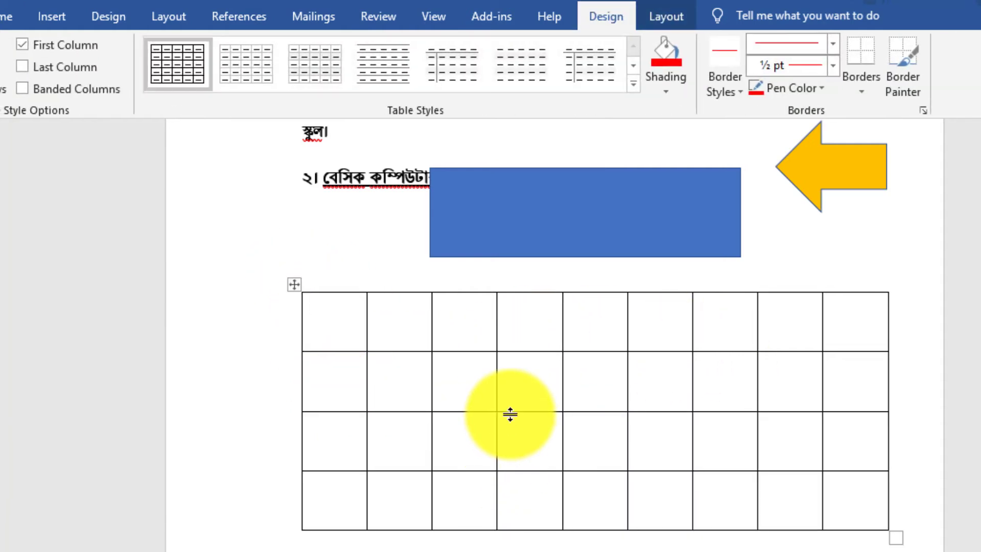
Step: Merge the cells of the table's second and third rows and split them into one column and two rows
scroll(510, 413, down, 1)
drag(385, 355, 872, 396)
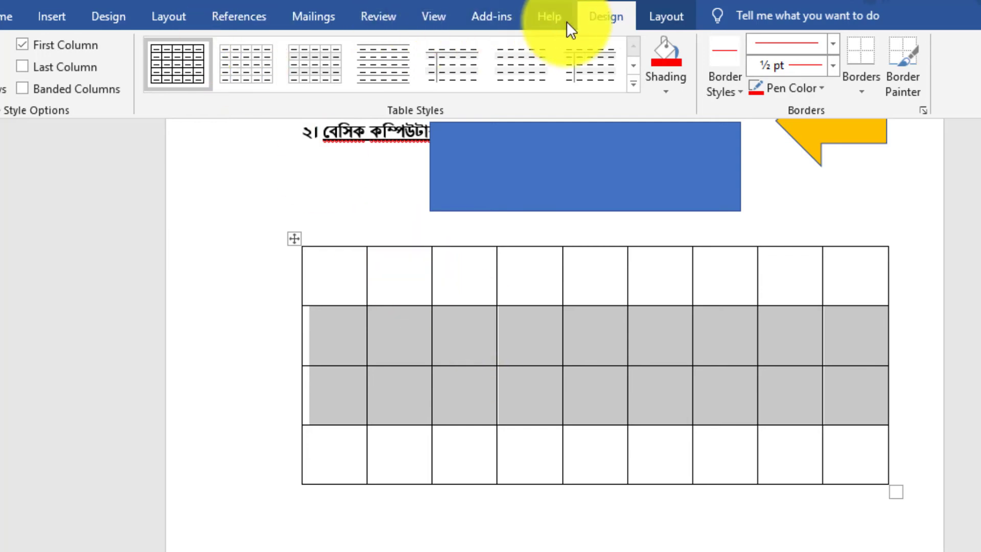
click(663, 20)
click(415, 76)
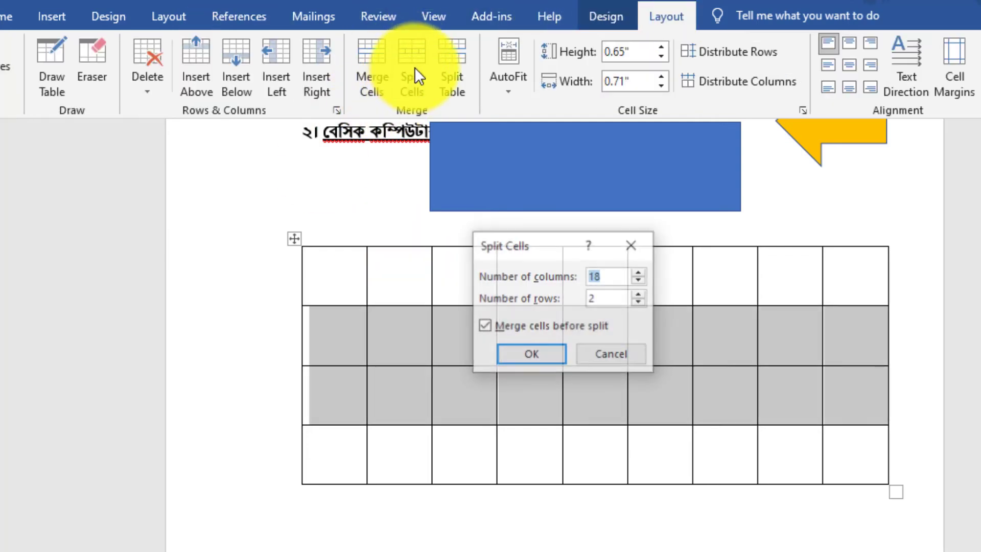
text(1)
click(536, 353)
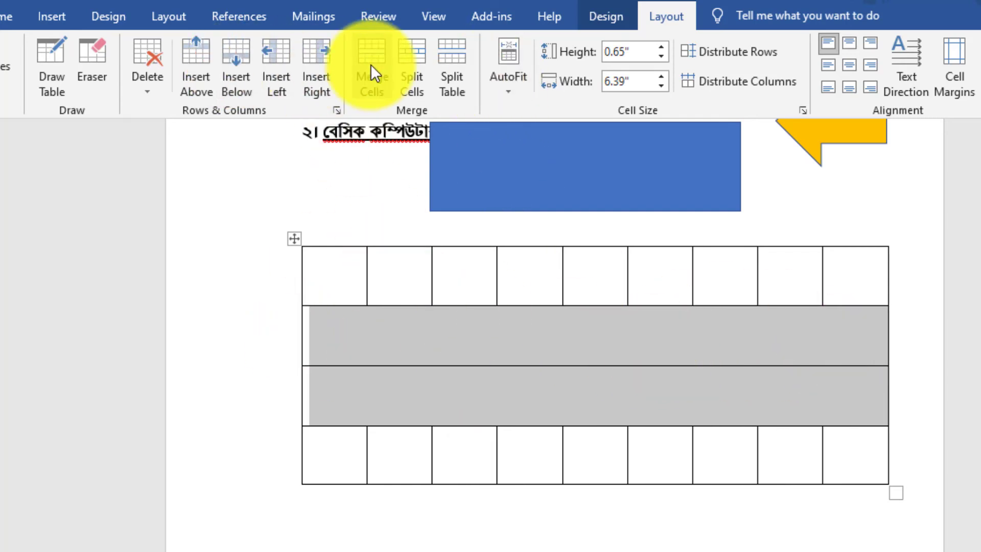
Step: Split the table at its first row
drag(363, 274, 853, 274)
click(450, 65)
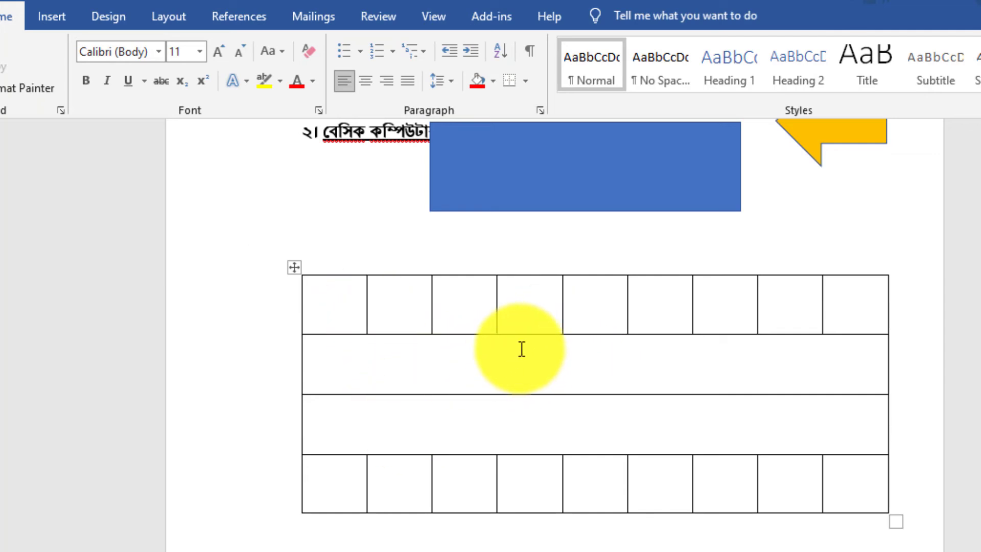
scroll(522, 349, up, 1)
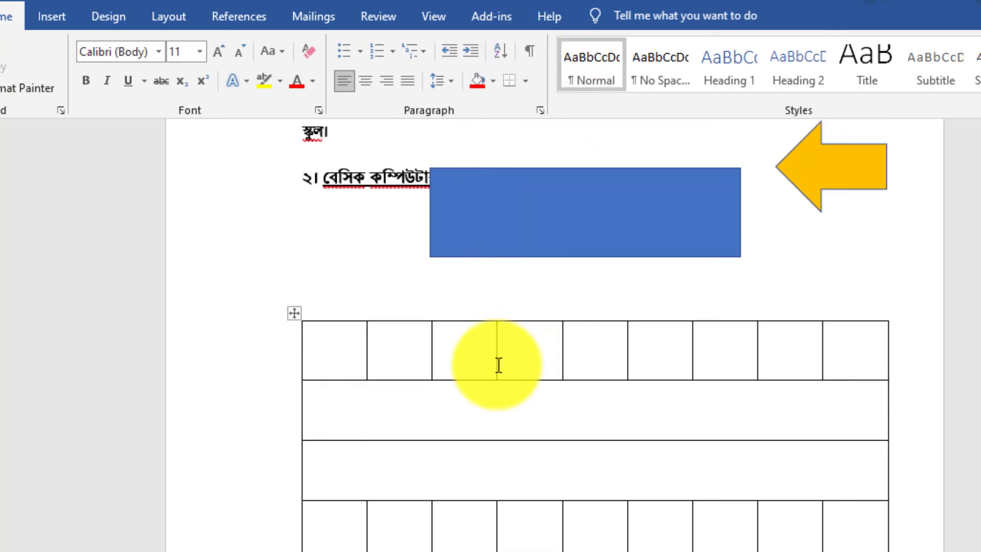
Step: Set the height of the table's first row to 1.2"
click(517, 358)
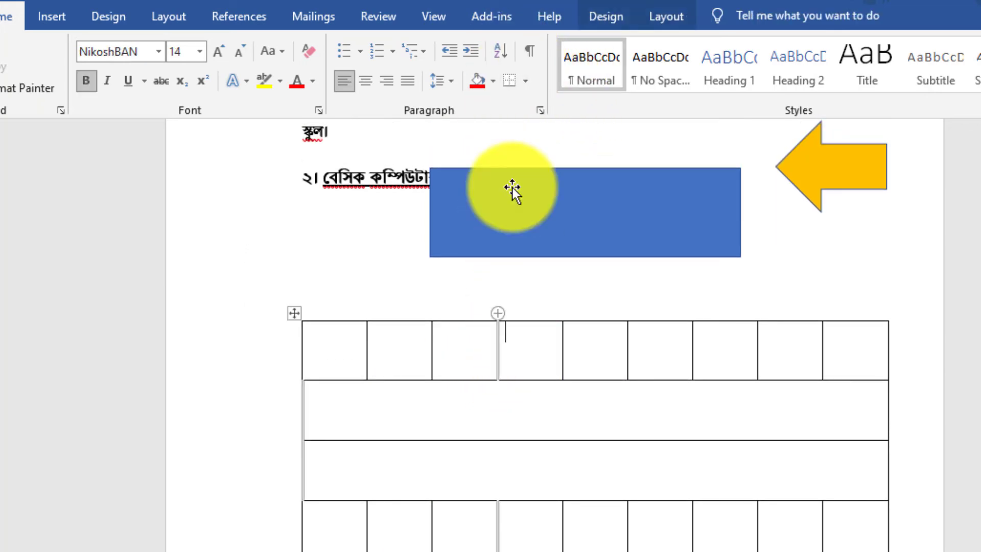
click(656, 13)
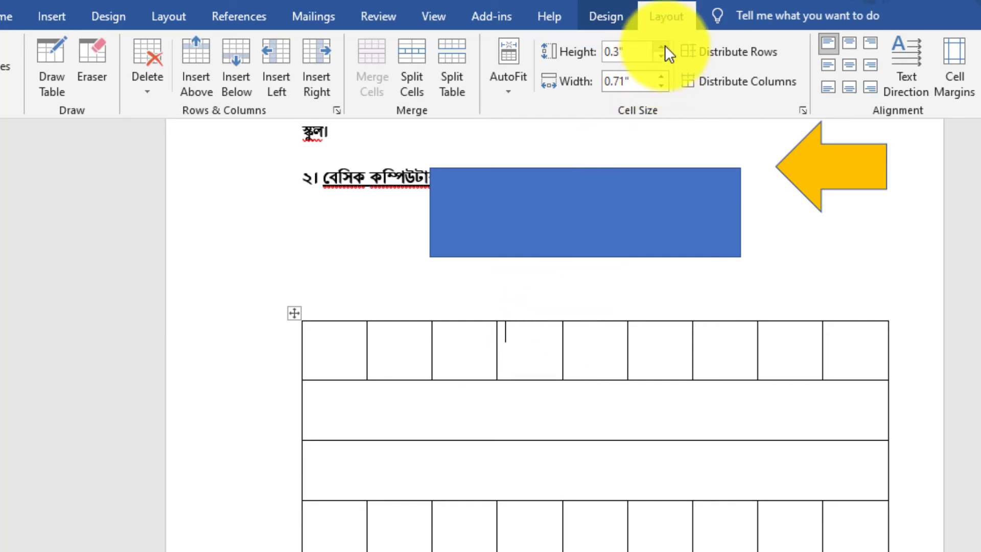
click(662, 47)
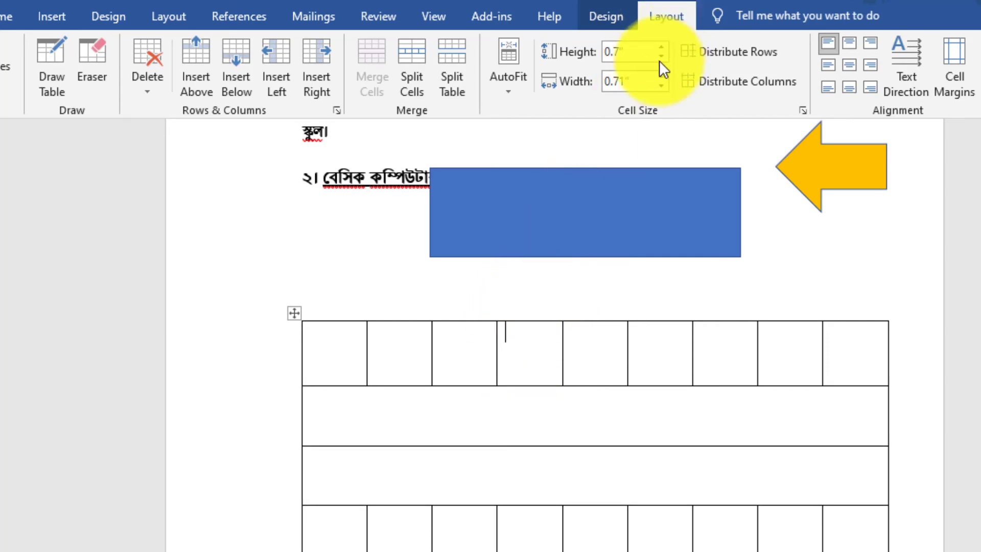
click(660, 47)
click(660, 47)
click(660, 47)
click(660, 47)
click(660, 47)
click(660, 47)
click(660, 47)
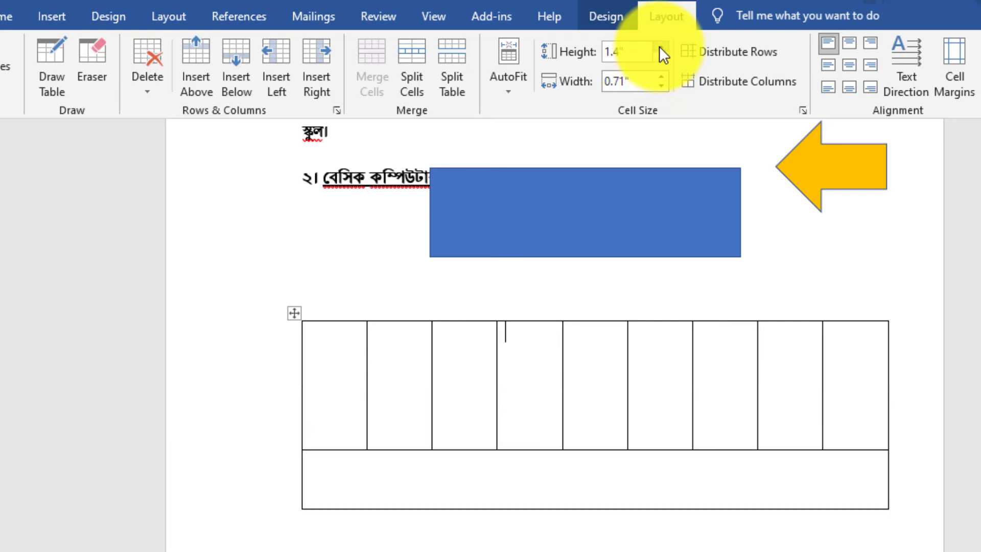
click(660, 47)
click(660, 56)
click(660, 57)
click(659, 56)
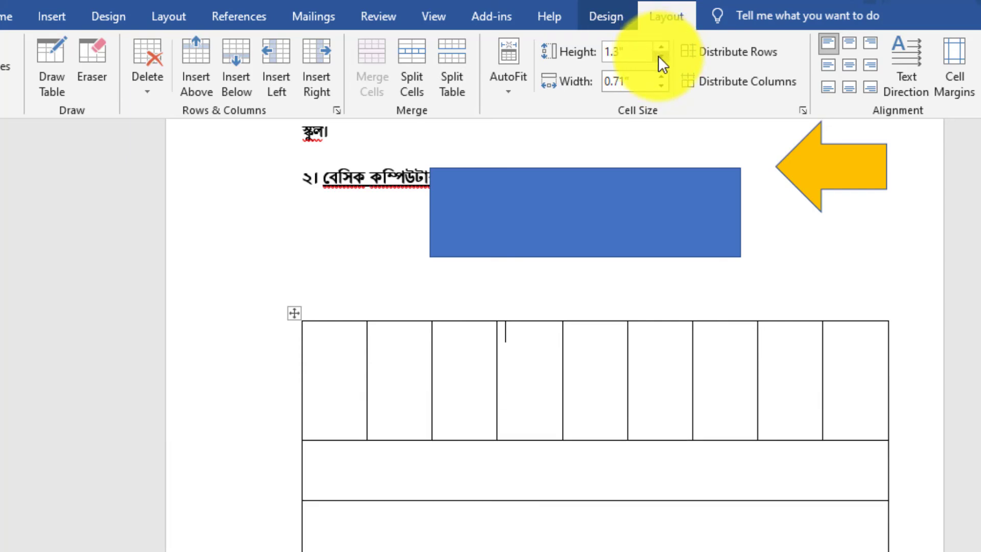
click(660, 56)
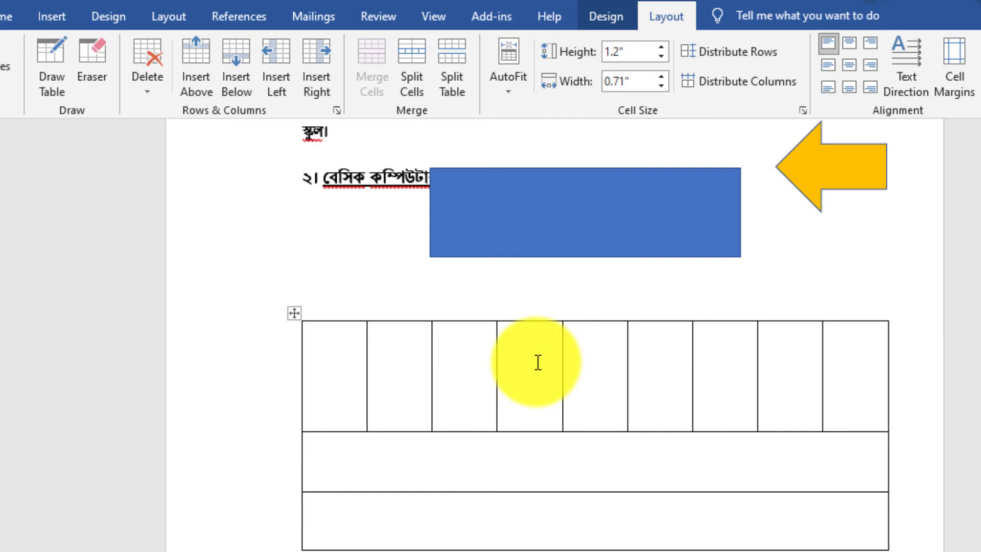
Step: Widen the first row's fourth cell to 1.3" and its third cell to 1.1"
click(538, 362)
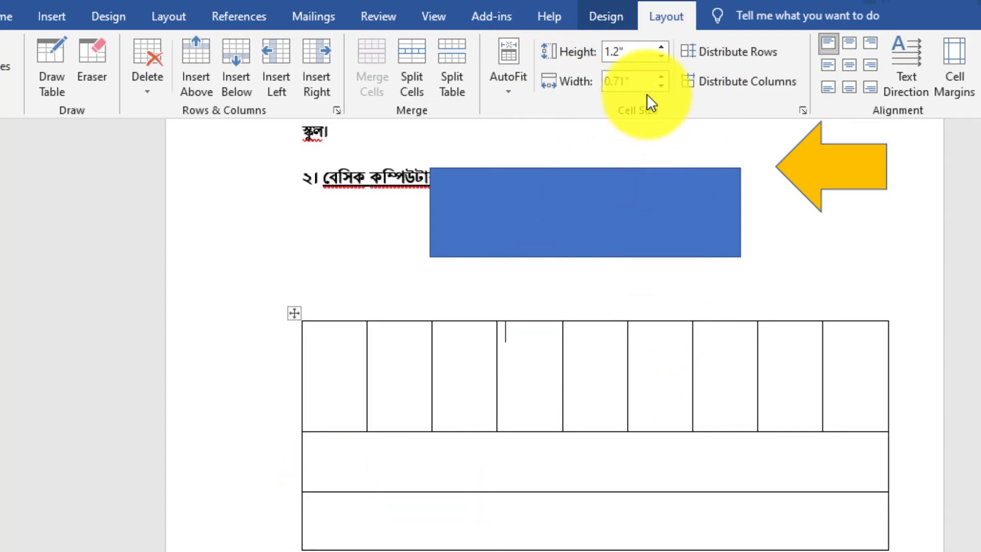
click(662, 76)
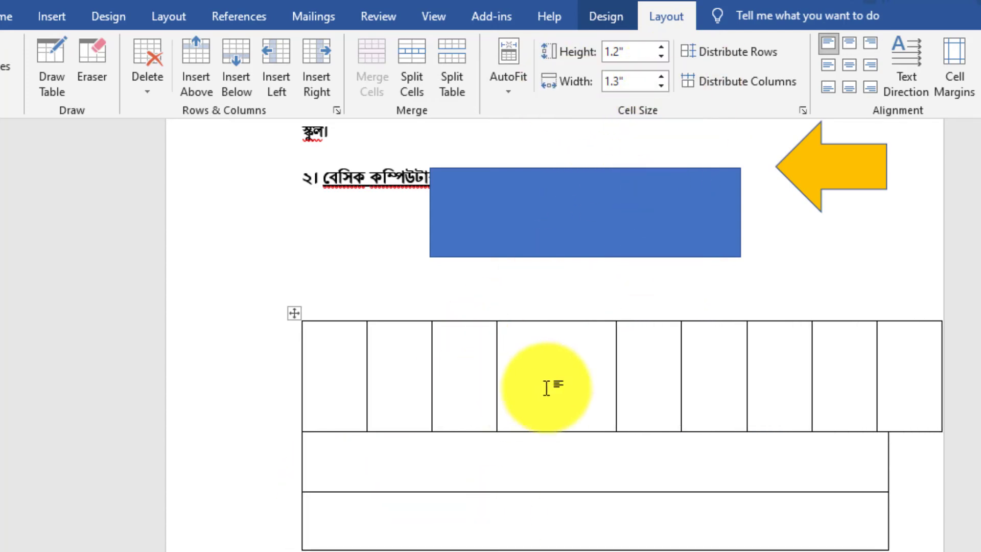
click(438, 354)
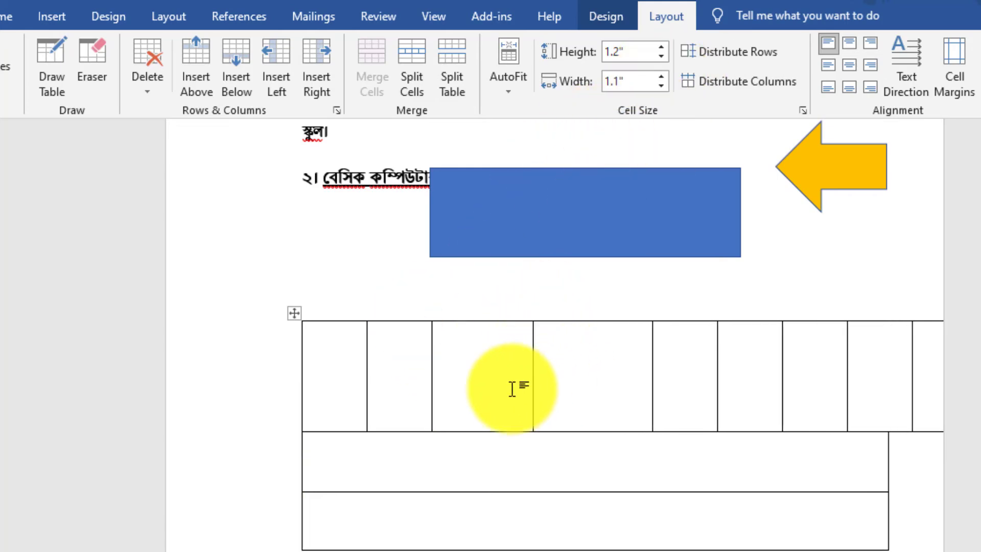
Step: Enter "উজফিউ" in the first row's third cell and set its alignment to centre right
text(ujfiuopdsui)
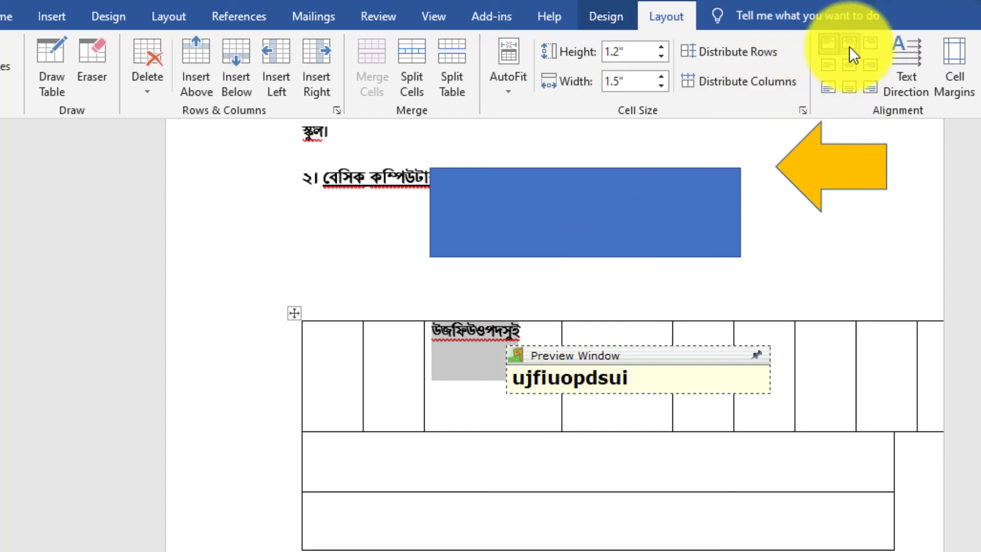
click(849, 64)
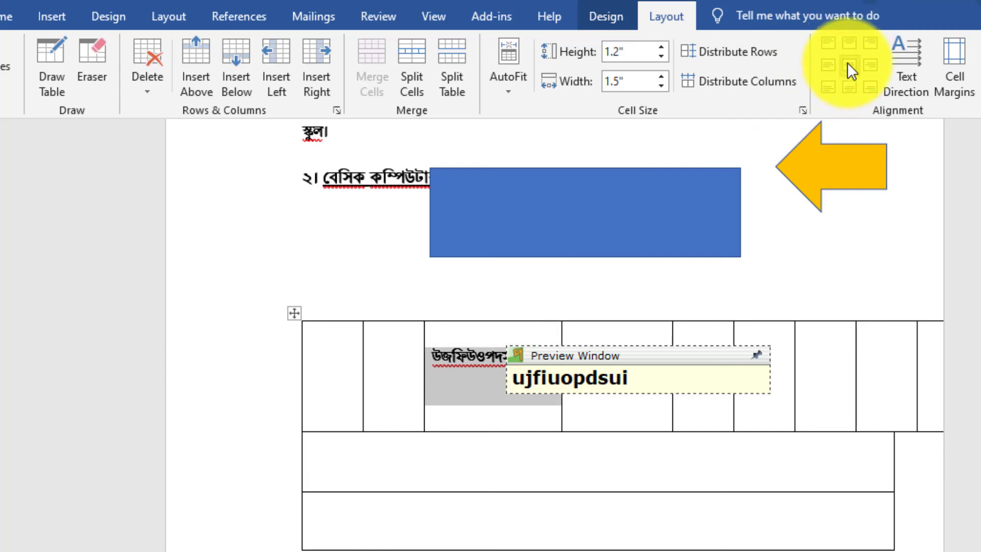
click(848, 88)
click(870, 65)
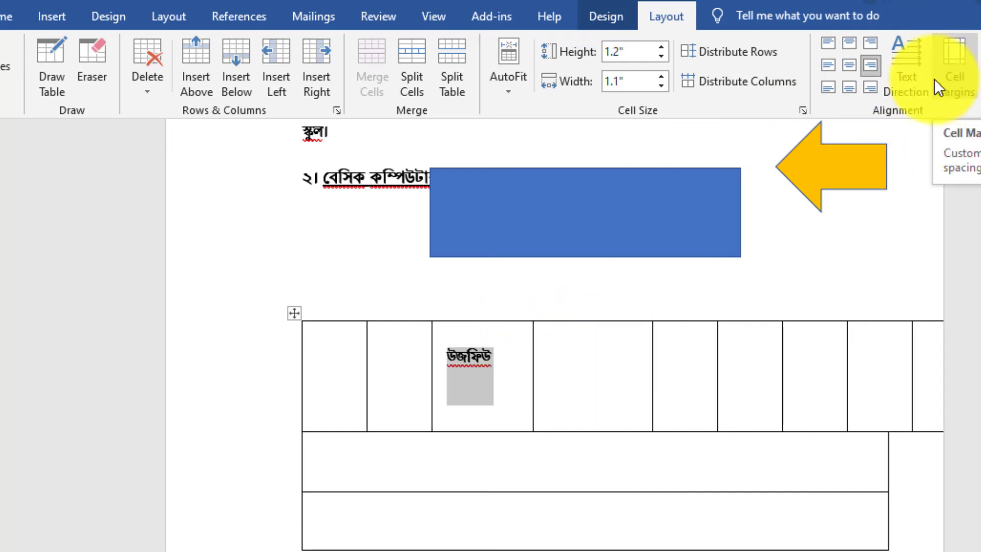
Step: Cycle the text direction of the first row's third cell until its text reads vertically downward
click(907, 88)
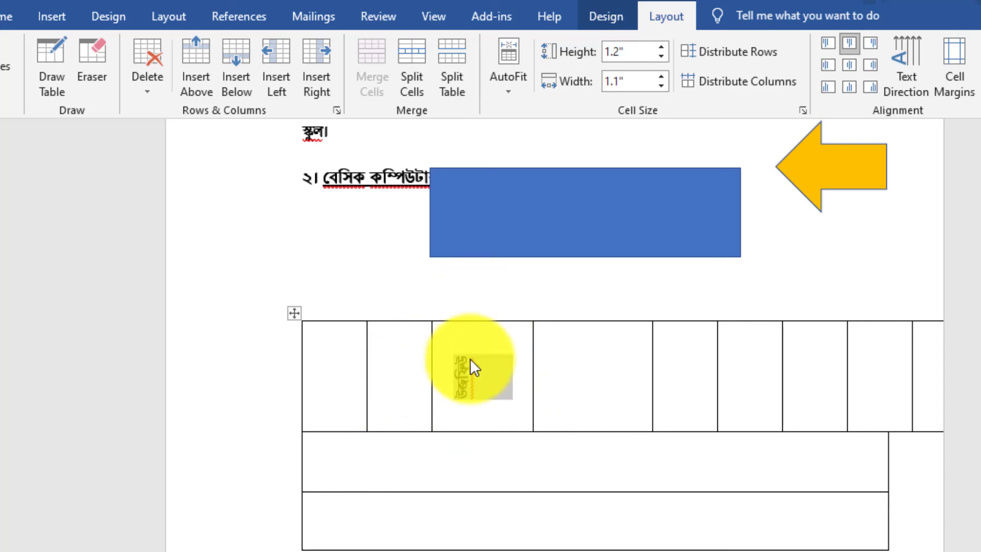
click(906, 64)
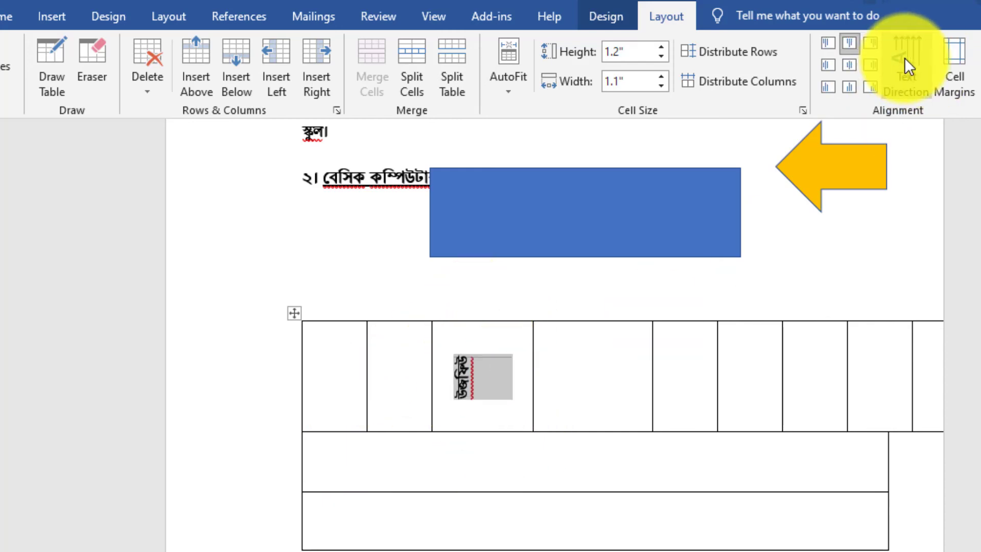
click(905, 61)
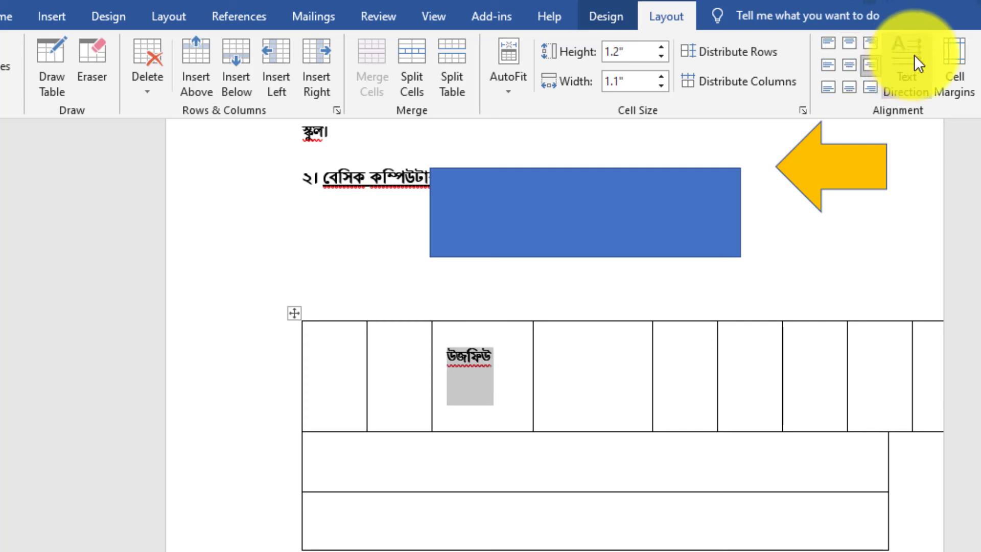
click(918, 64)
click(922, 67)
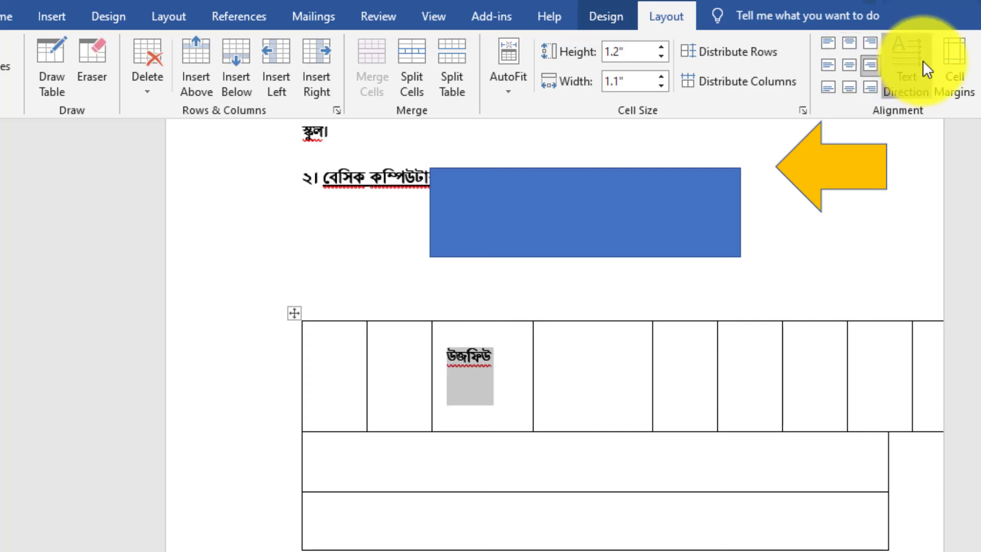
click(928, 66)
Step: Examine the default cell margin and spacing options with the first row's fifth to seventh cells selected
drag(685, 385, 793, 384)
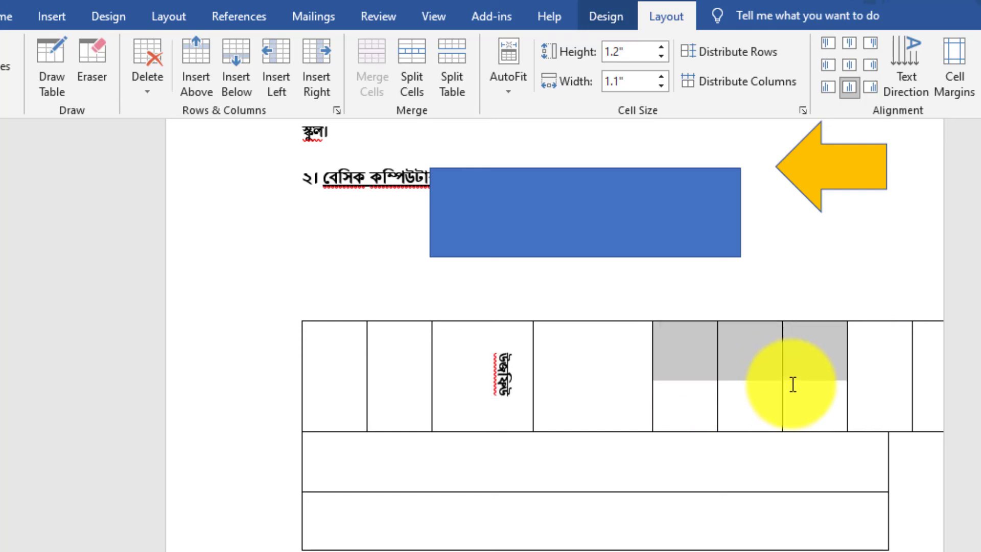
click(955, 84)
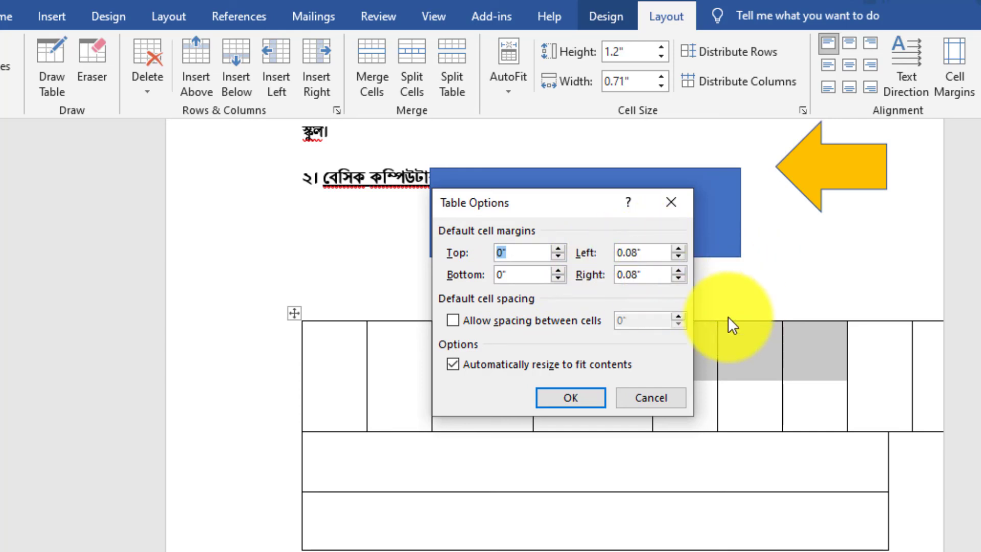
click(650, 397)
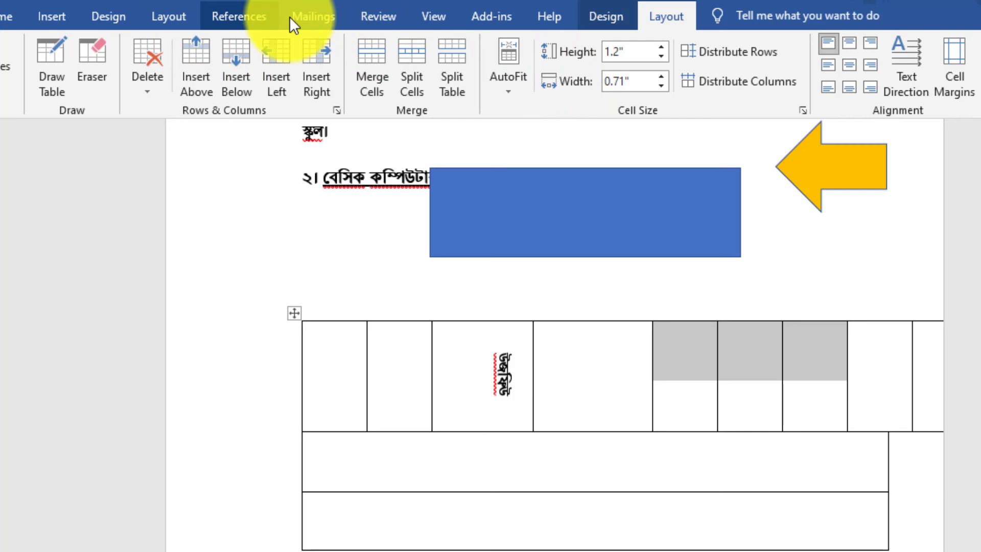
click(239, 16)
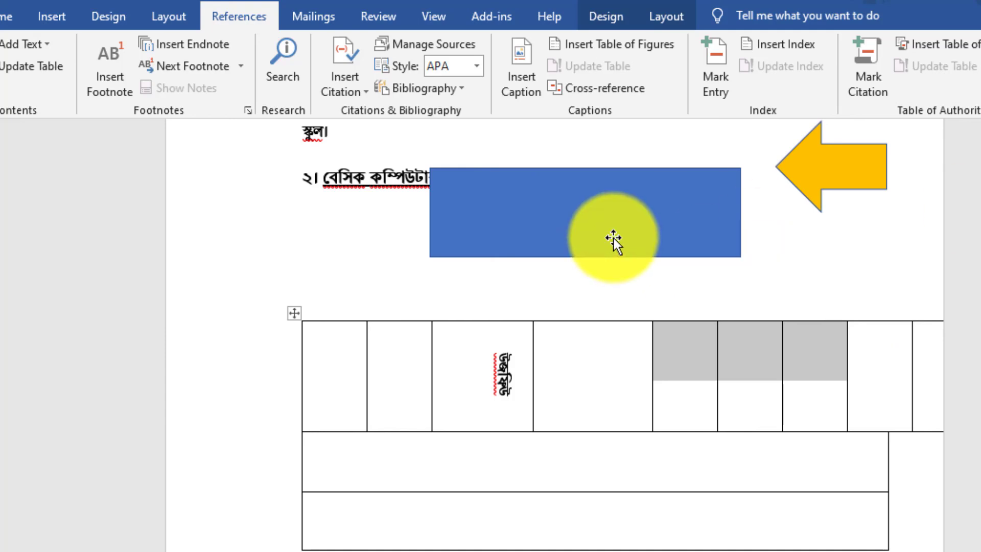
mouse_move(719, 313)
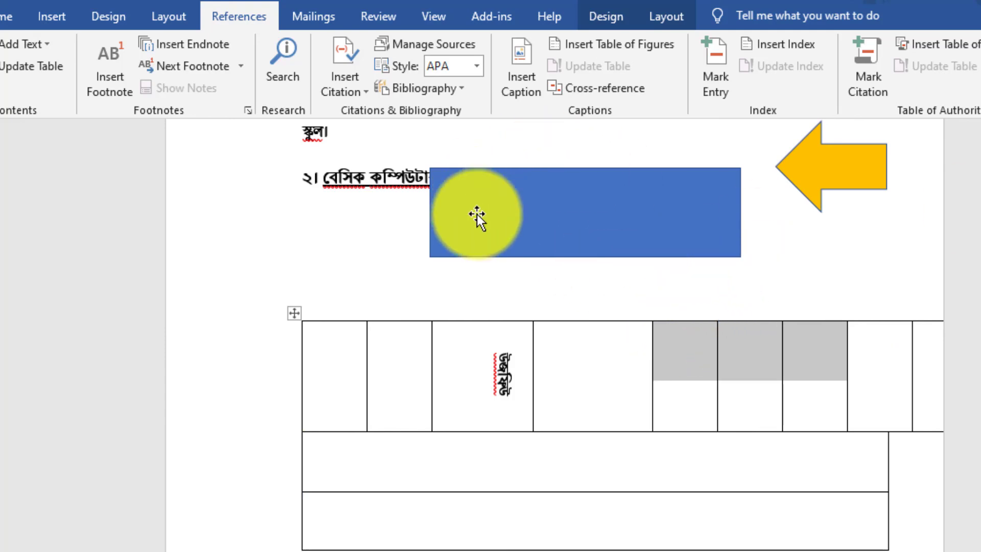
scroll(356, 212, up, 4)
scroll(356, 212, up, 4)
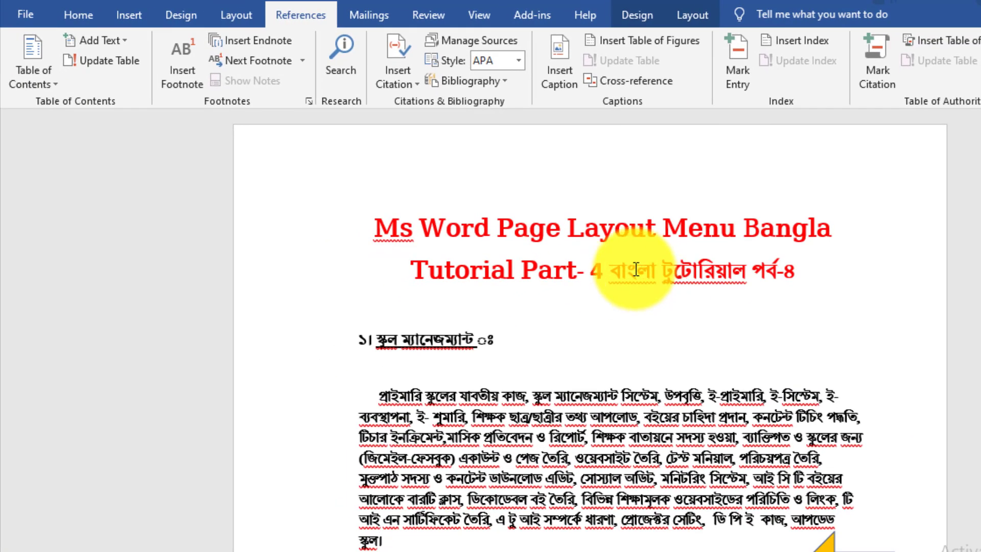
Step: Try to save the document on the Desktop as a Word Document named Channel Description
click(20, 15)
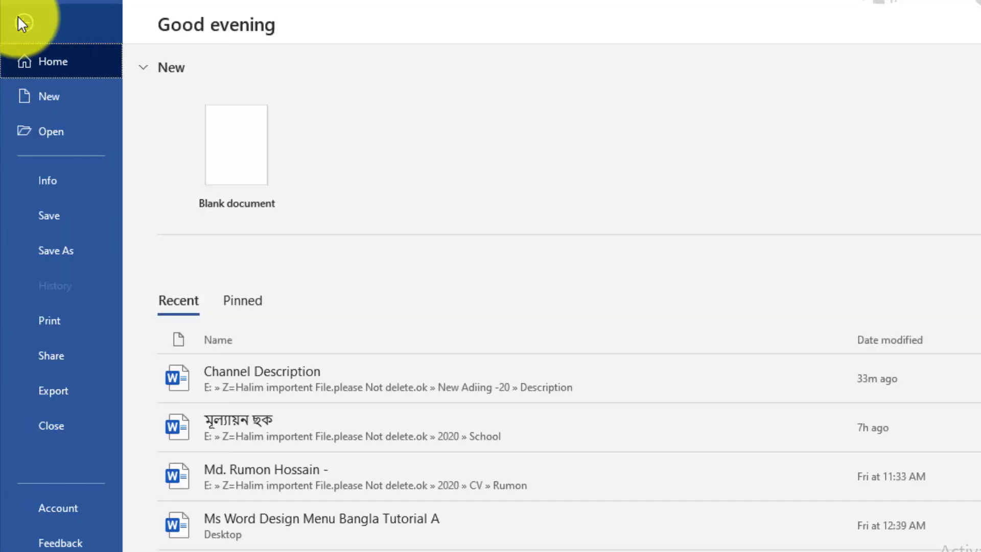
click(70, 247)
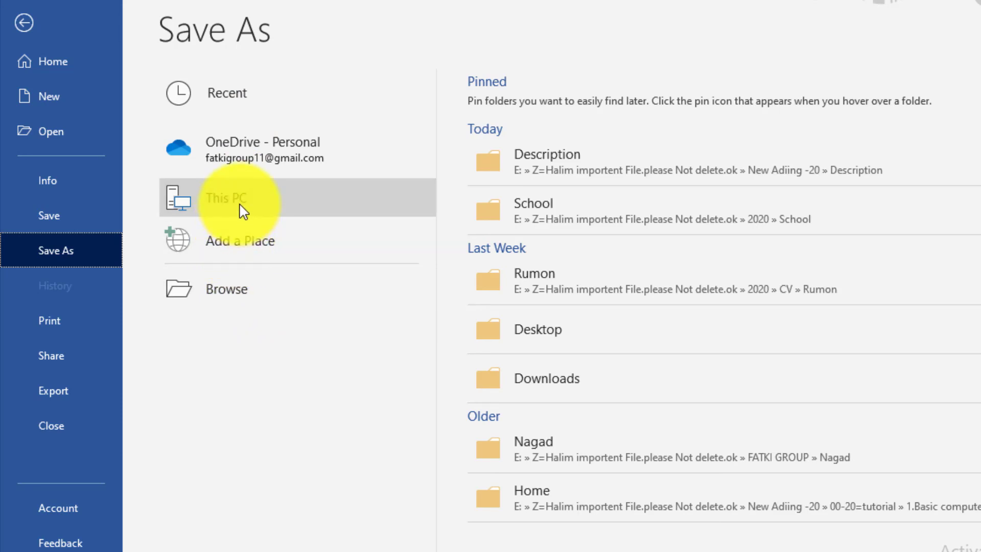
click(526, 327)
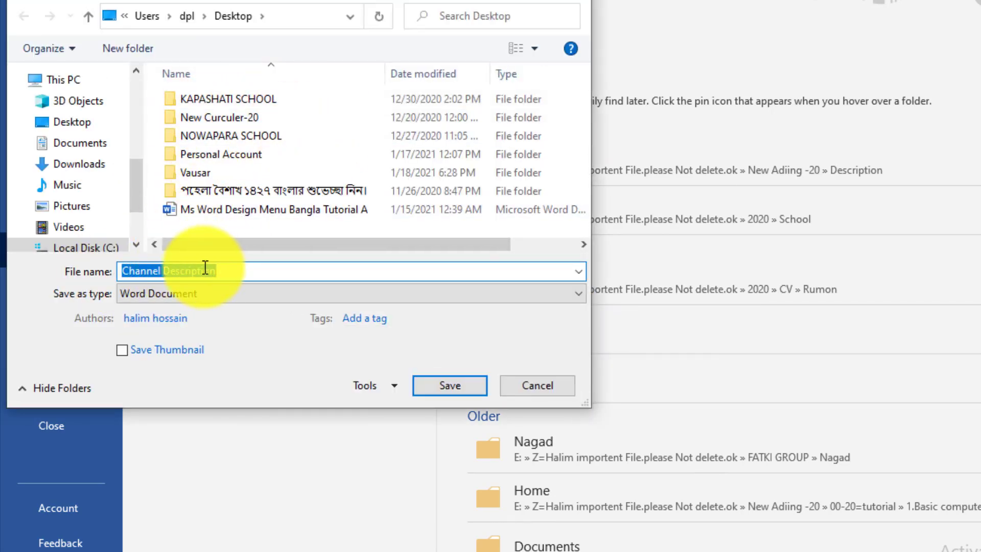
click(448, 387)
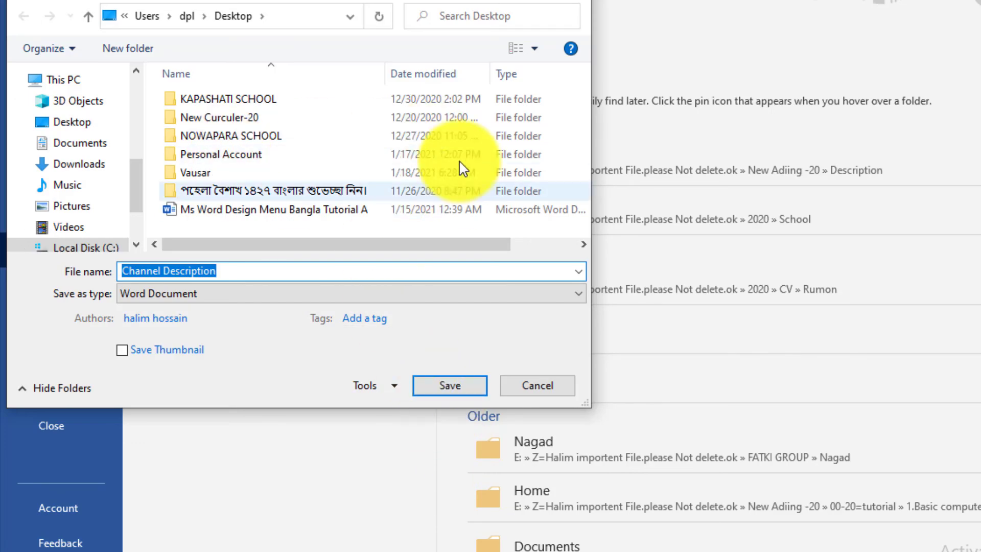
click(562, 389)
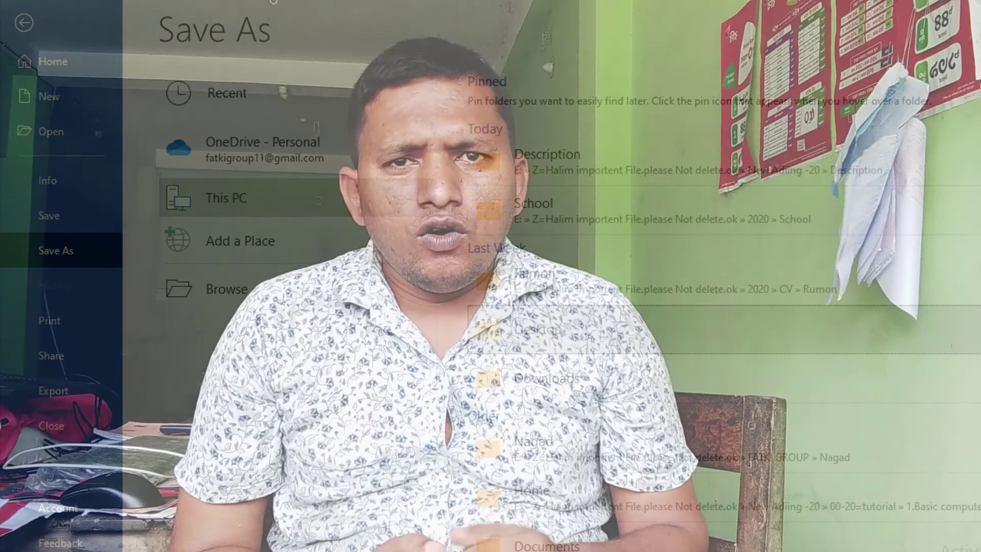